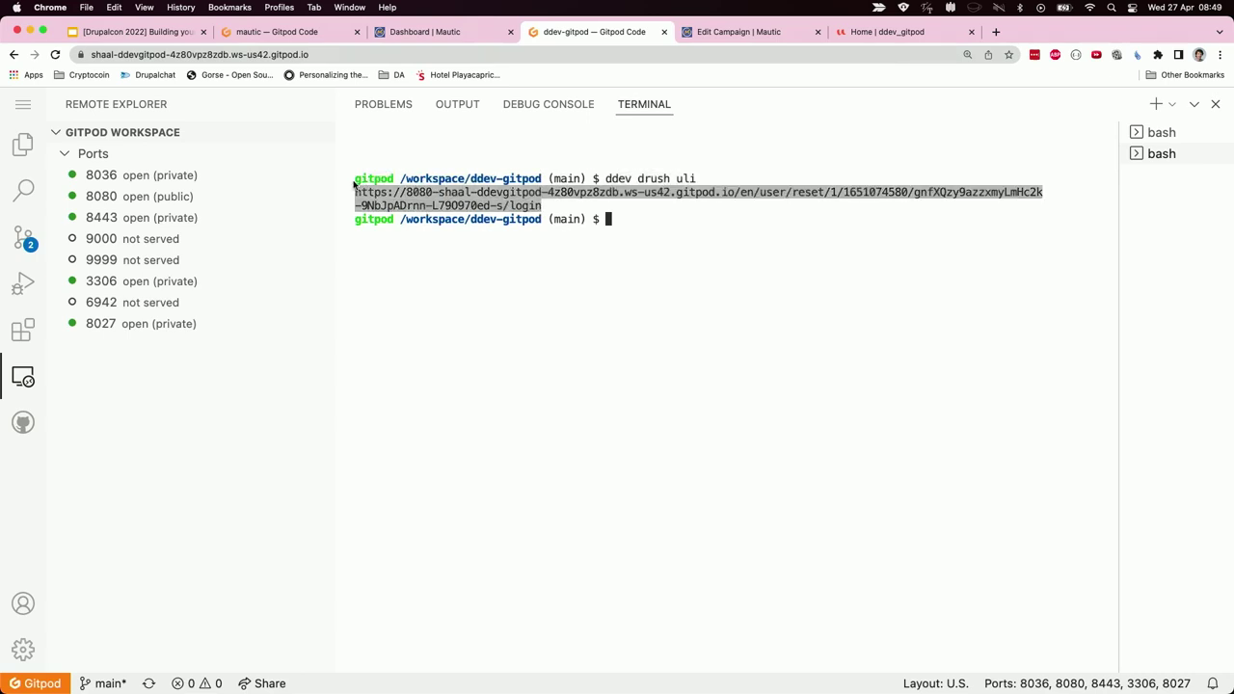
- Copy the one-time login link from the ddev-gitpod terminal and consult the workshop slide on enabling the Drupal modules
key(super+c)
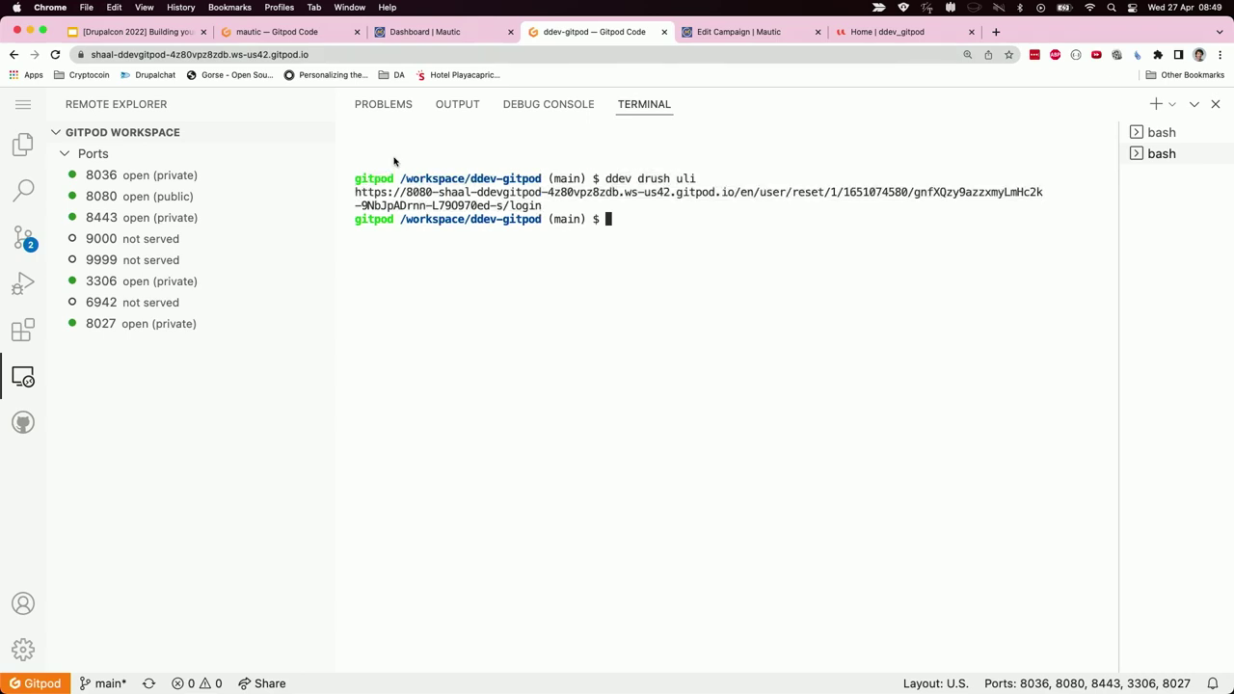
click(882, 35)
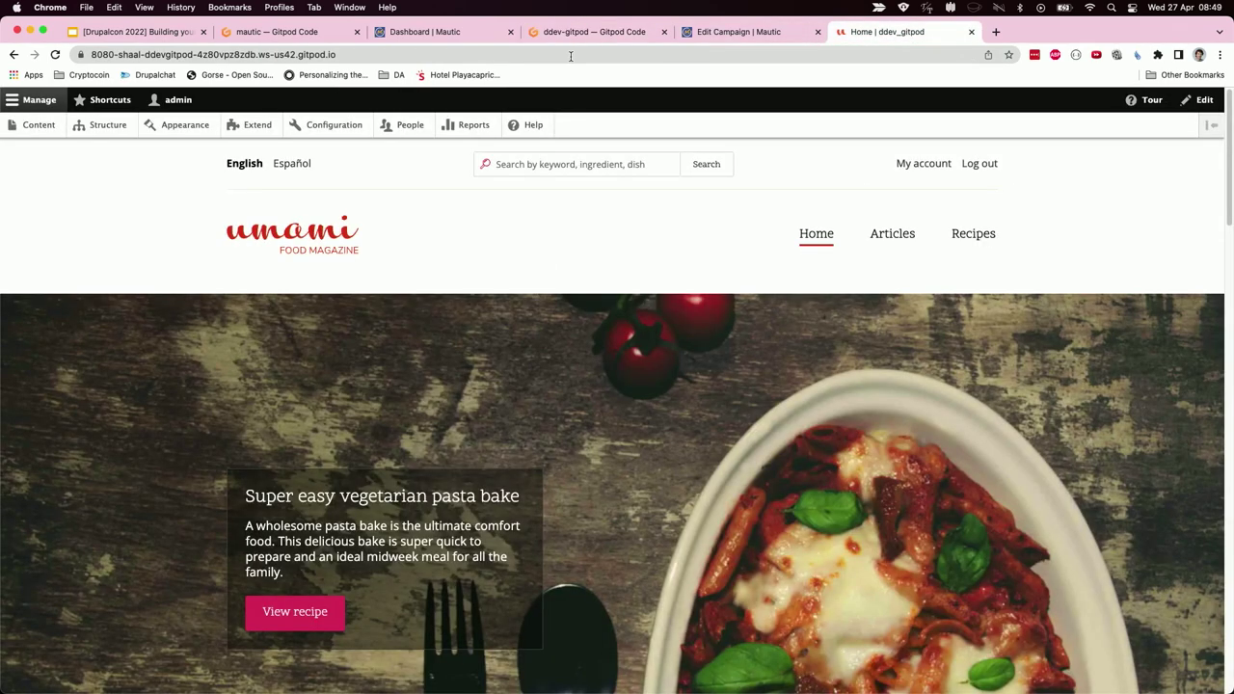
click(150, 35)
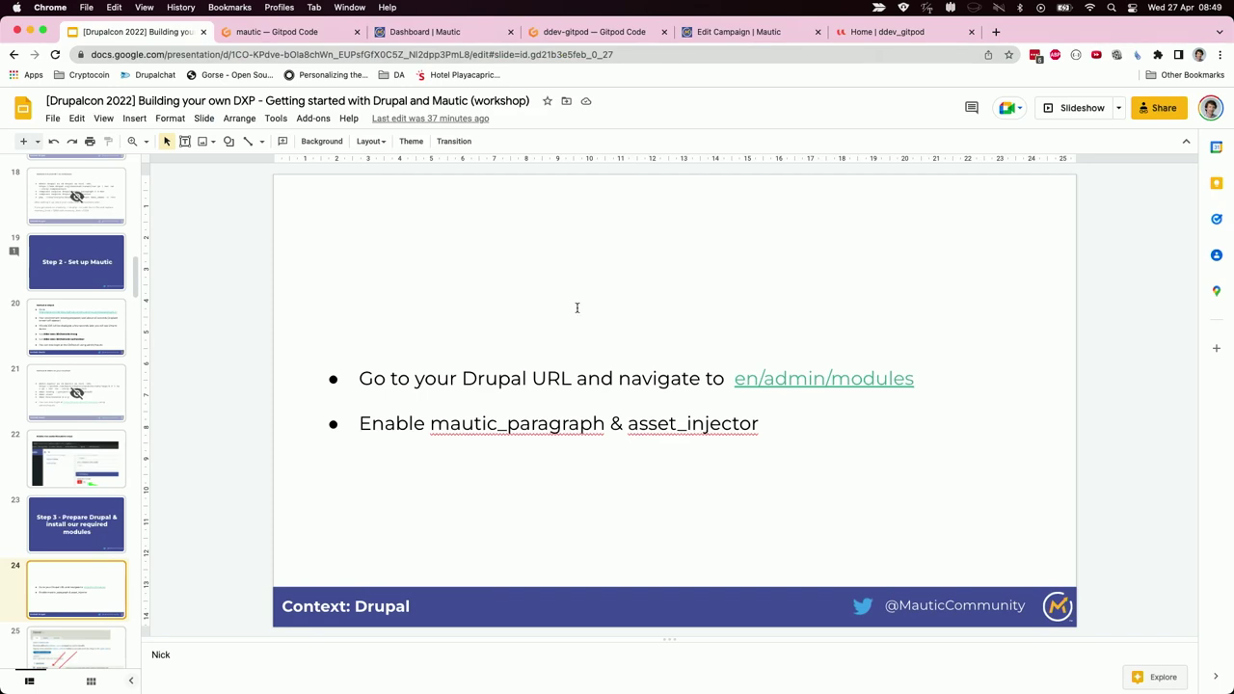
- Filter the Drupal site's module list by "ma" and by "asse" to check the Mautic paragraph and Asset Injector modules
click(877, 34)
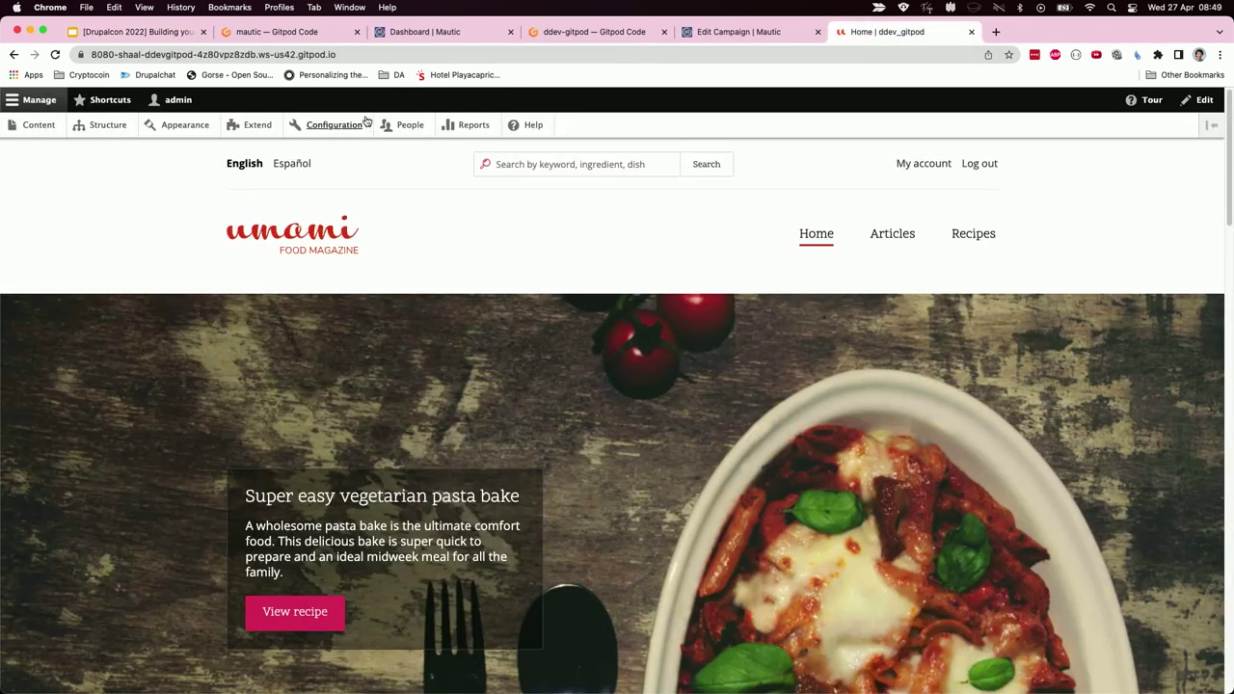
click(249, 126)
click(121, 309)
text(ma)
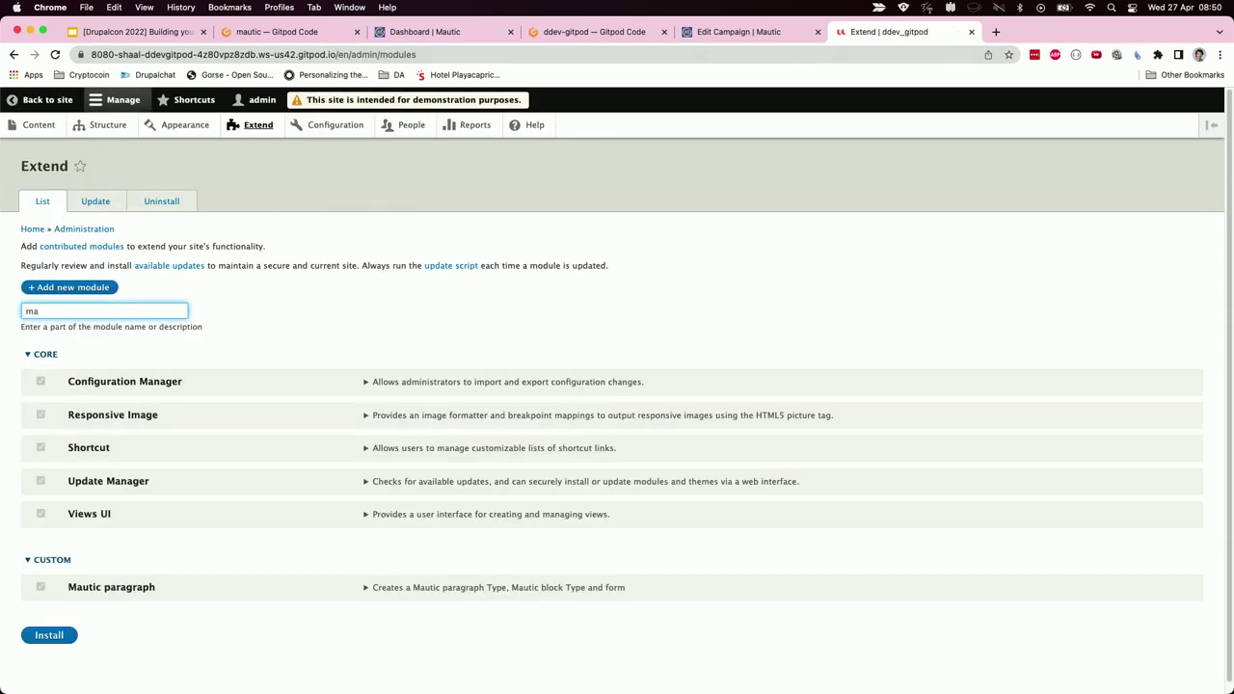
key(BackSpace)
key(BackSpace)
text(asse)
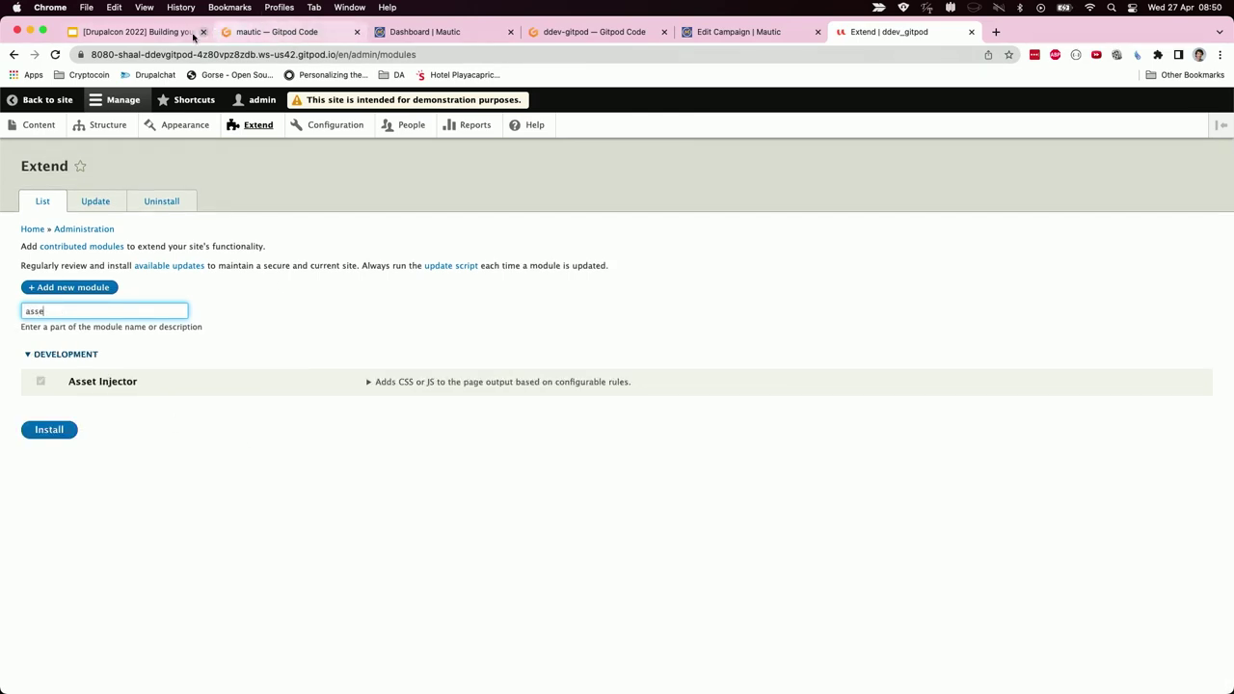
- Present the workshop slides from the module instructions through to the Mautic tracking settings slide, and leave the slideshow
click(149, 36)
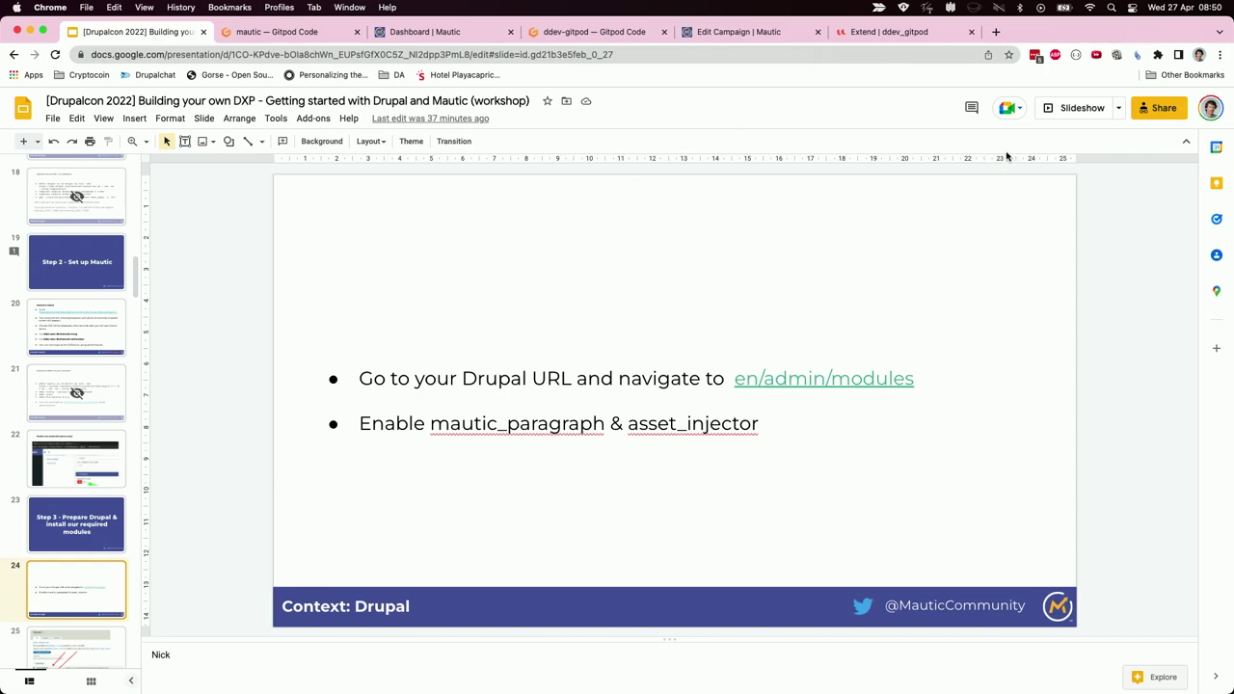
click(1061, 109)
key(Right)
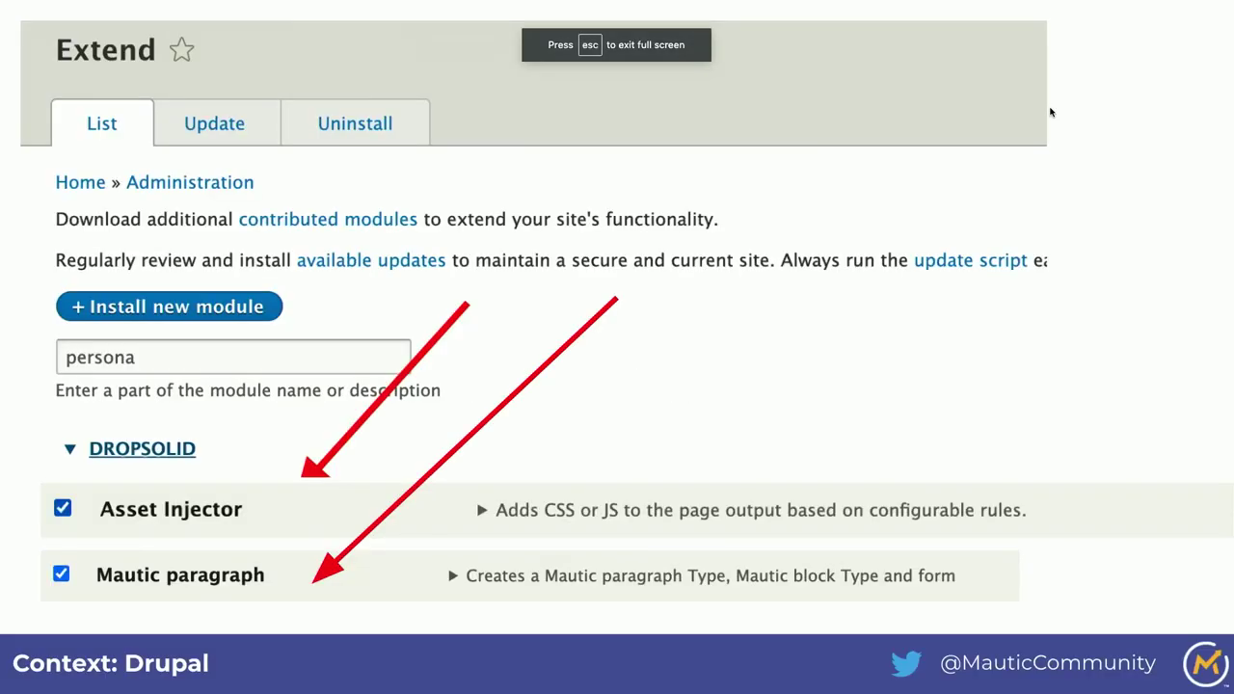
key(Right)
key(Right)
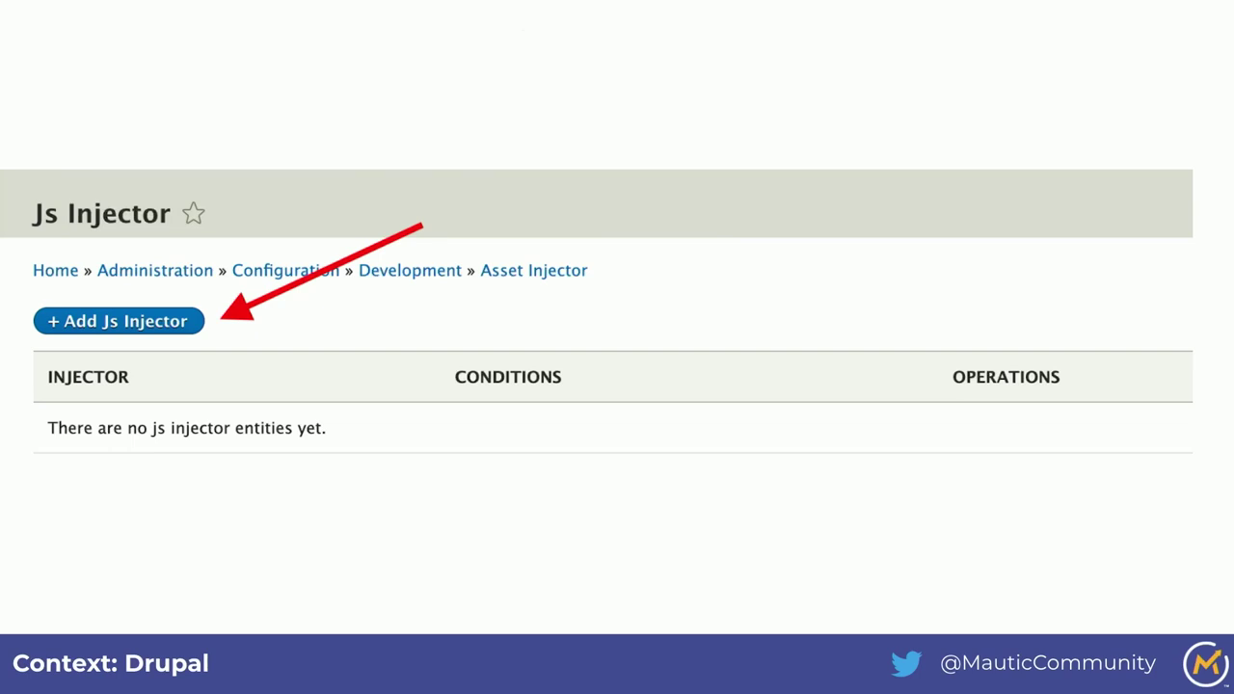
key(Right)
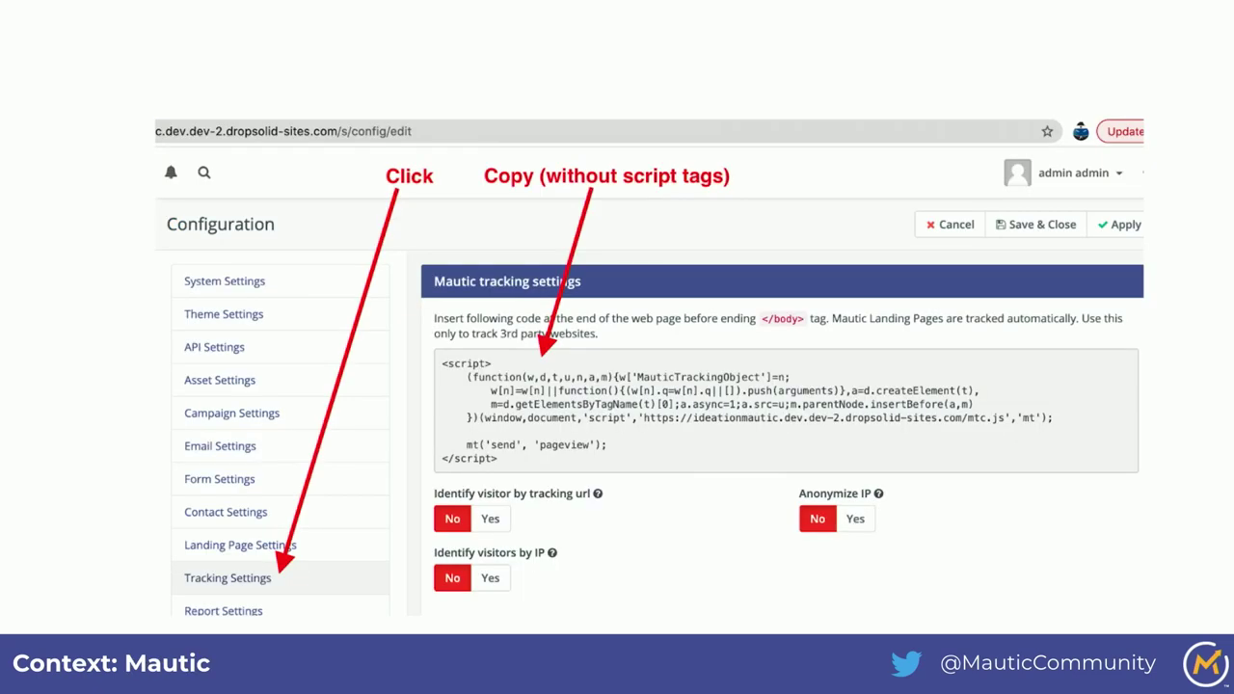
key(Escape)
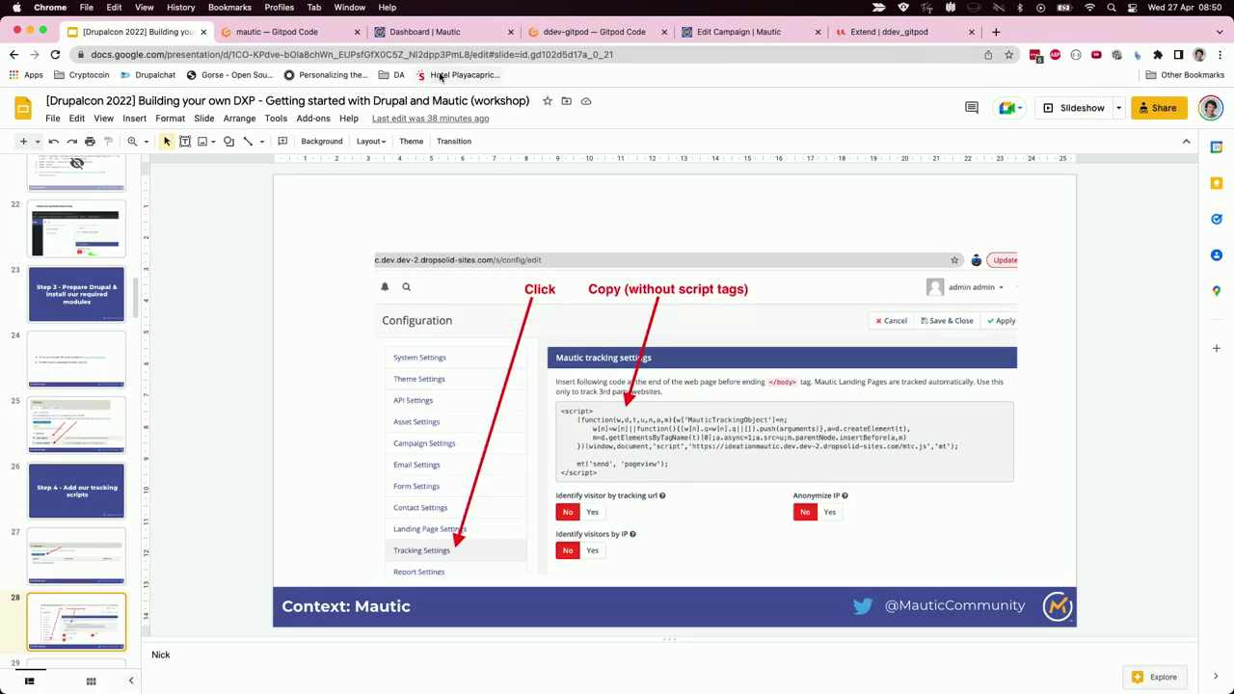
- Open the Tracking Settings in the Mautic configuration and select the tracking code without its script tags
click(416, 33)
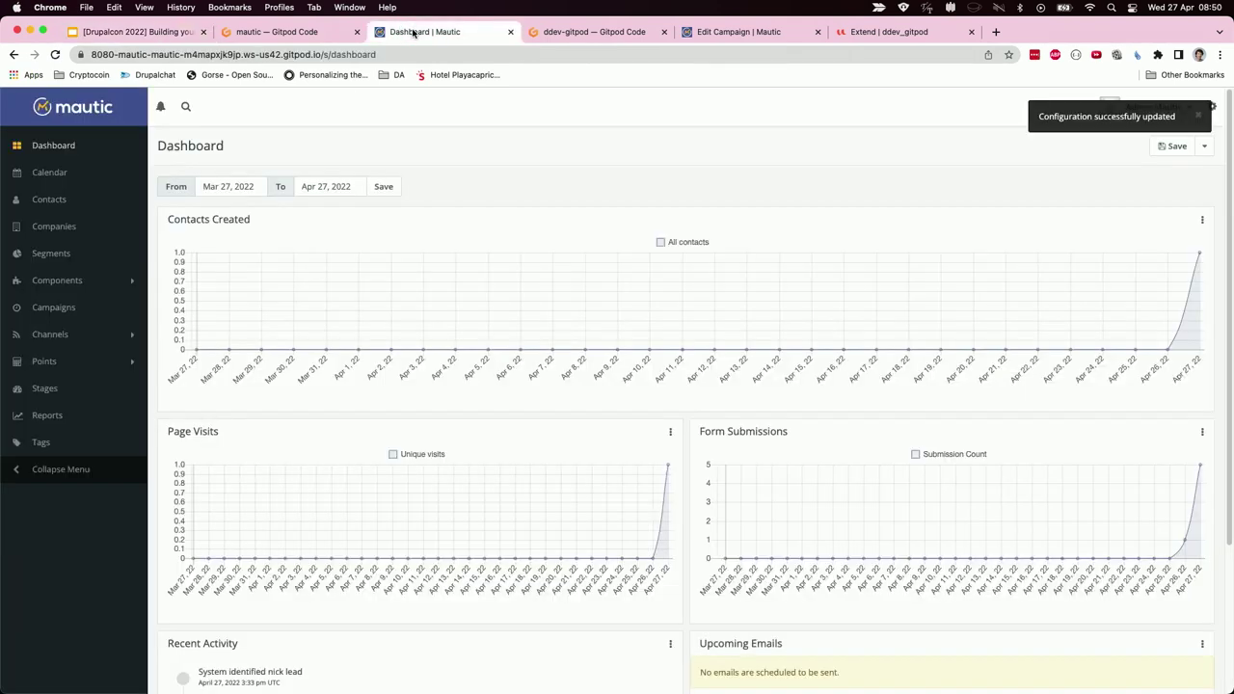
click(1201, 119)
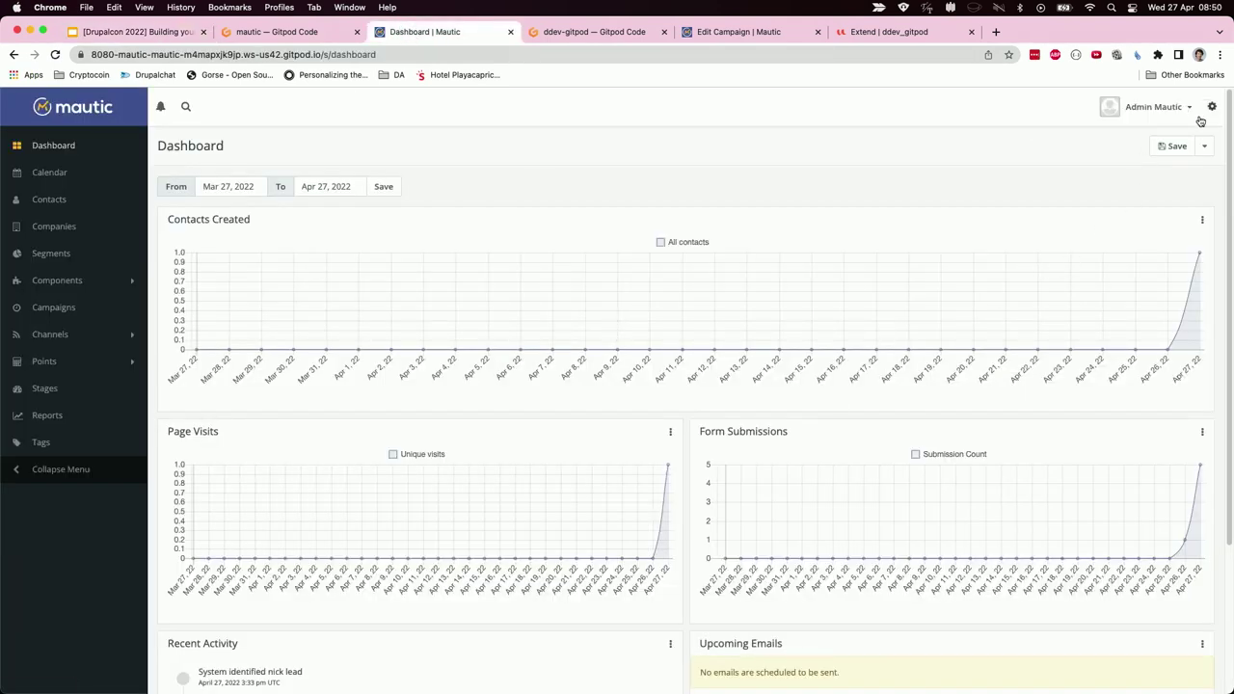
click(1212, 107)
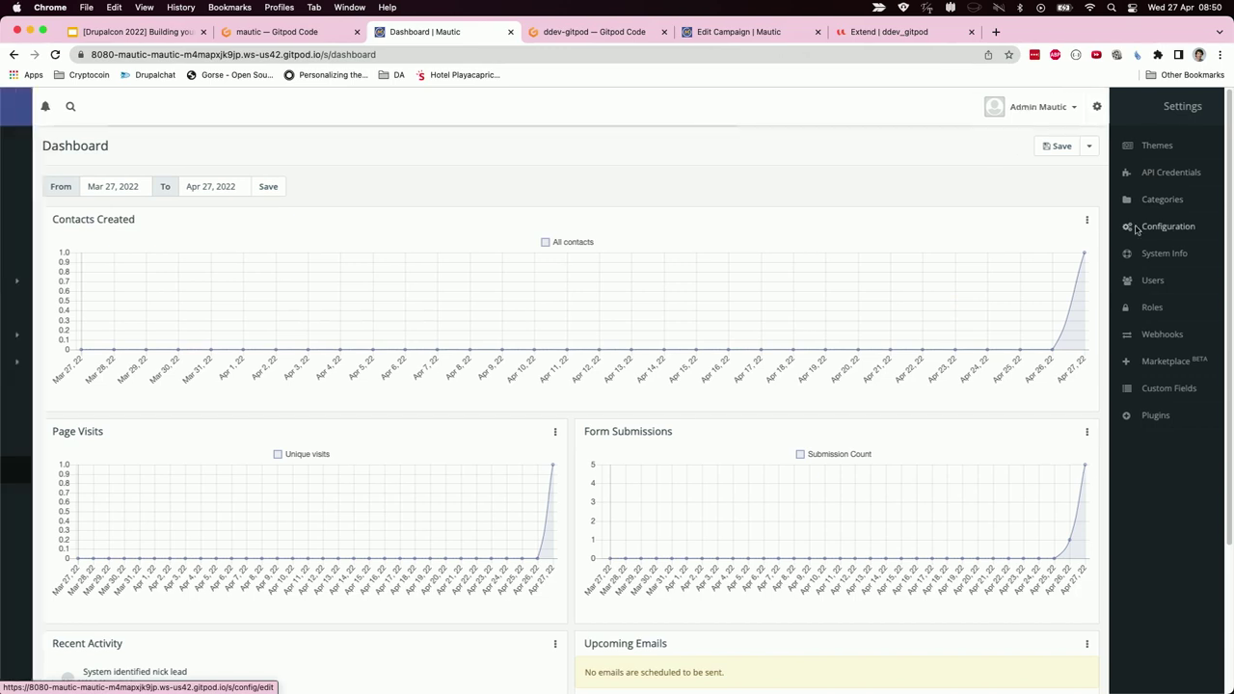
click(1166, 227)
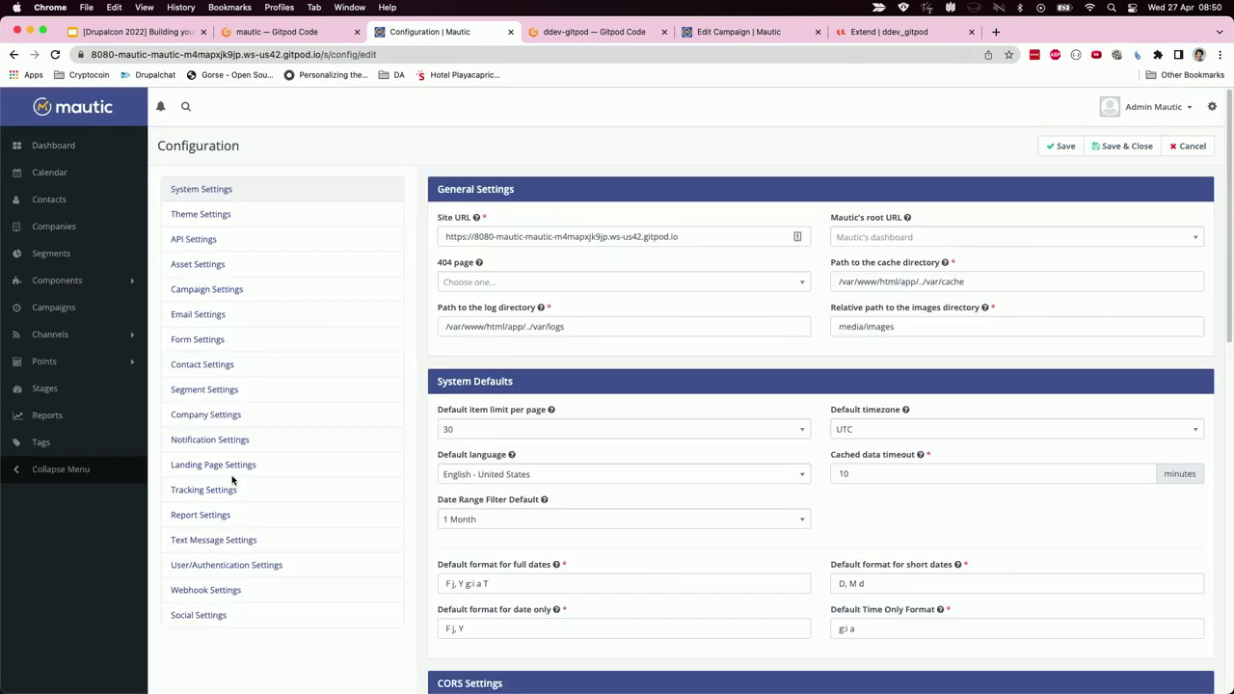
click(210, 492)
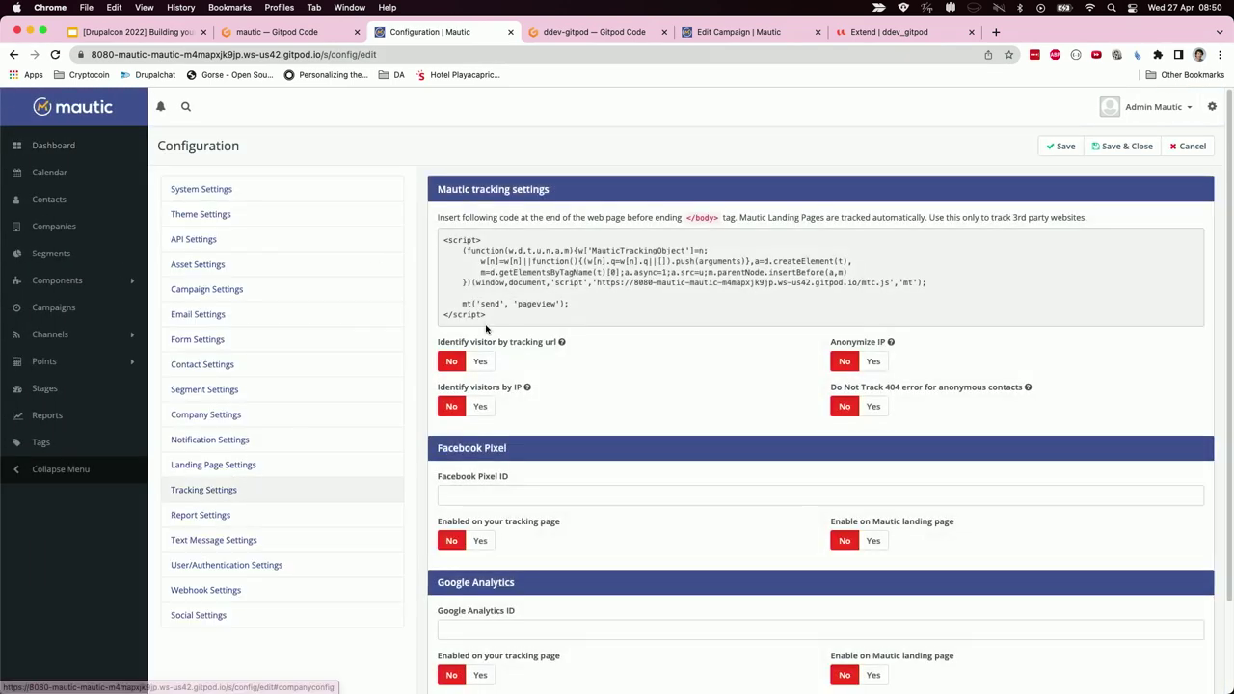
drag(609, 309, 448, 252)
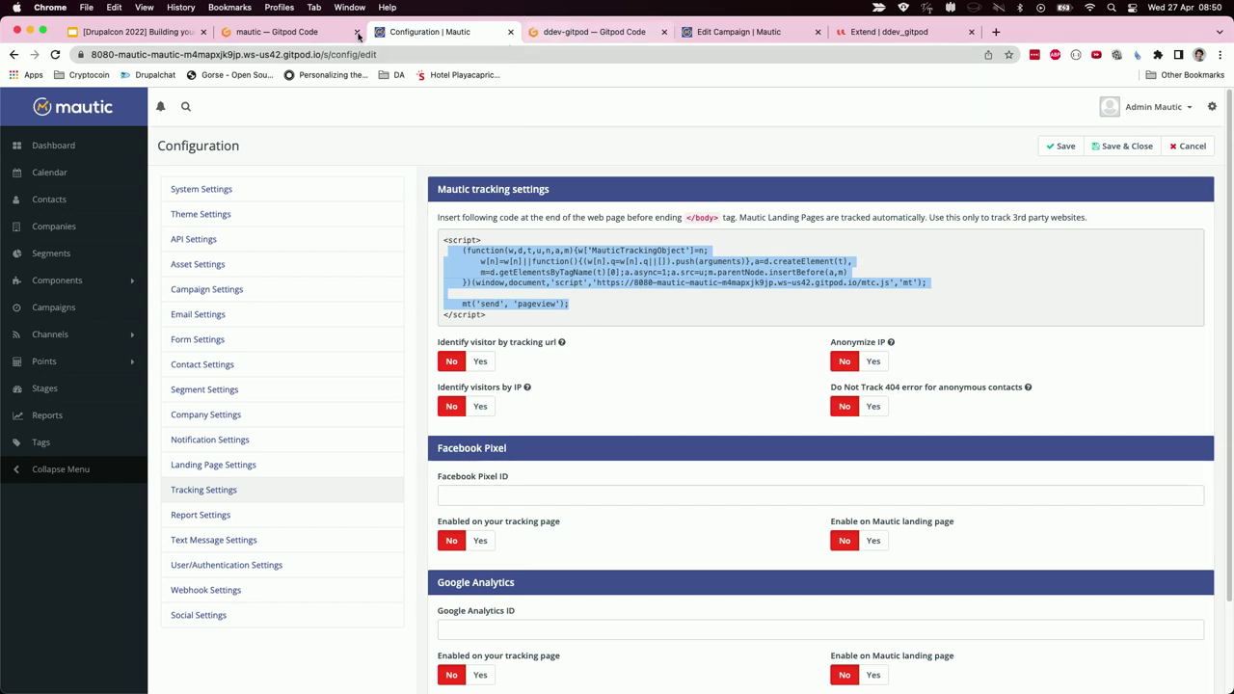
- Present the workshop slides from the tracking settings through to the "Step 5 - Configure Mautic integration in Drupal" title slide
click(160, 35)
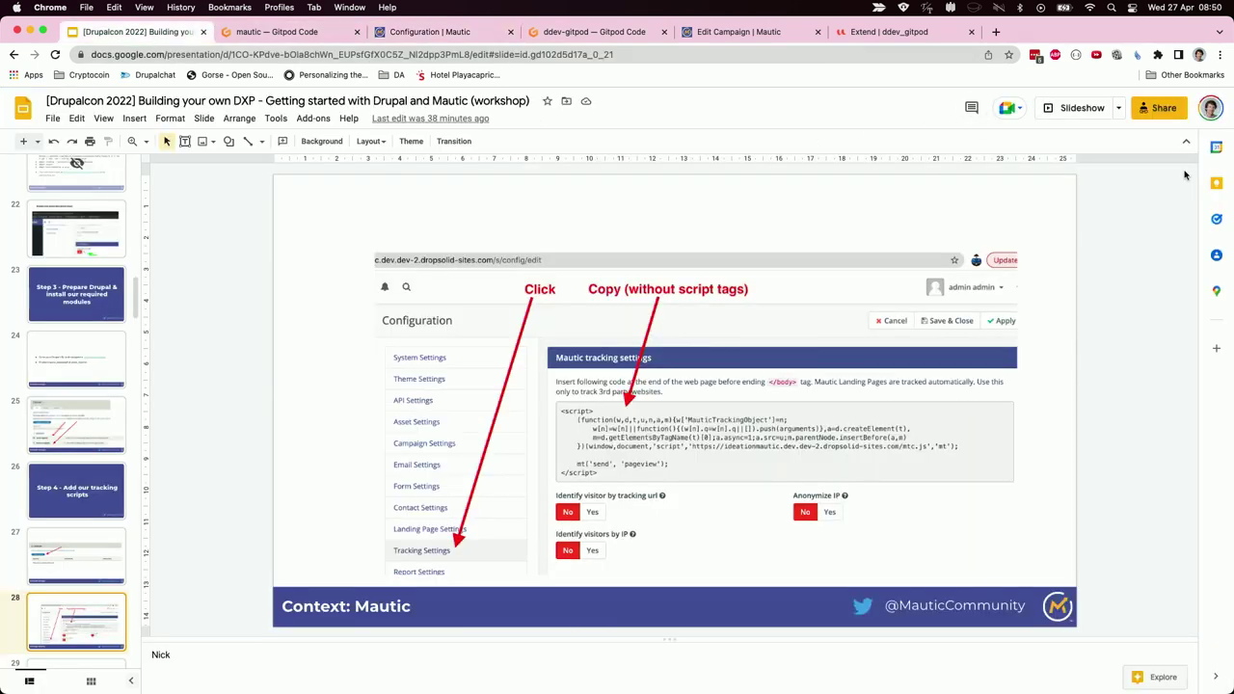
click(1066, 115)
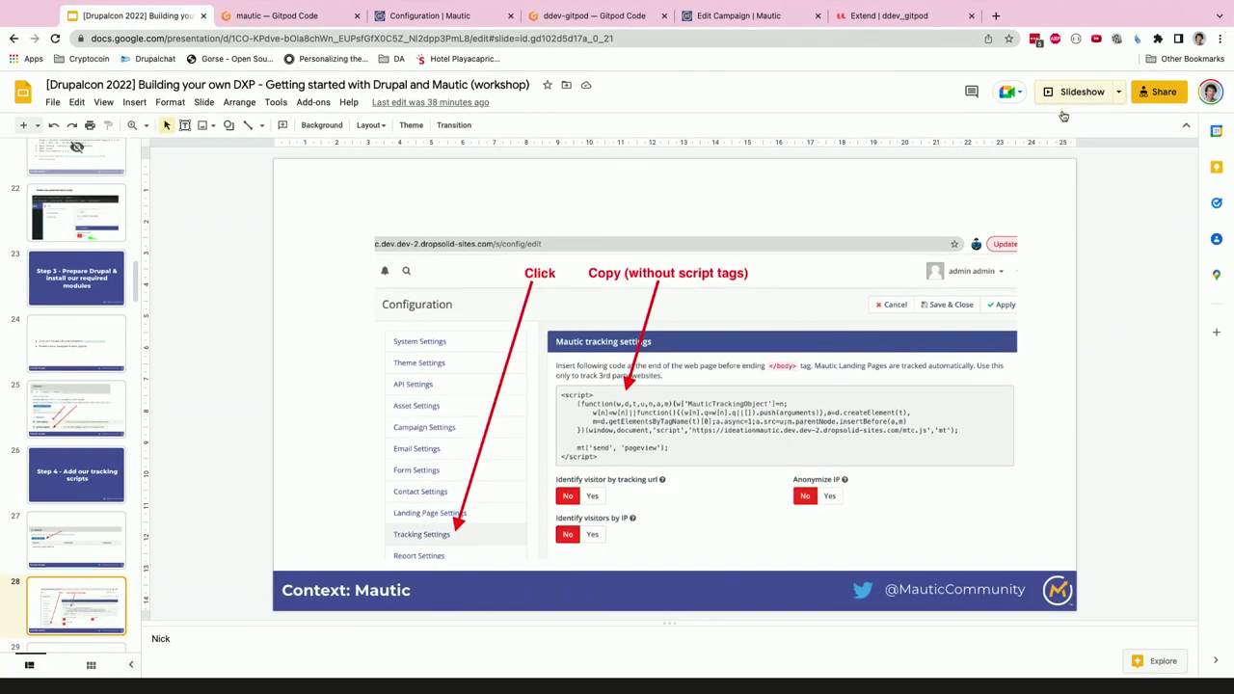
key(Right)
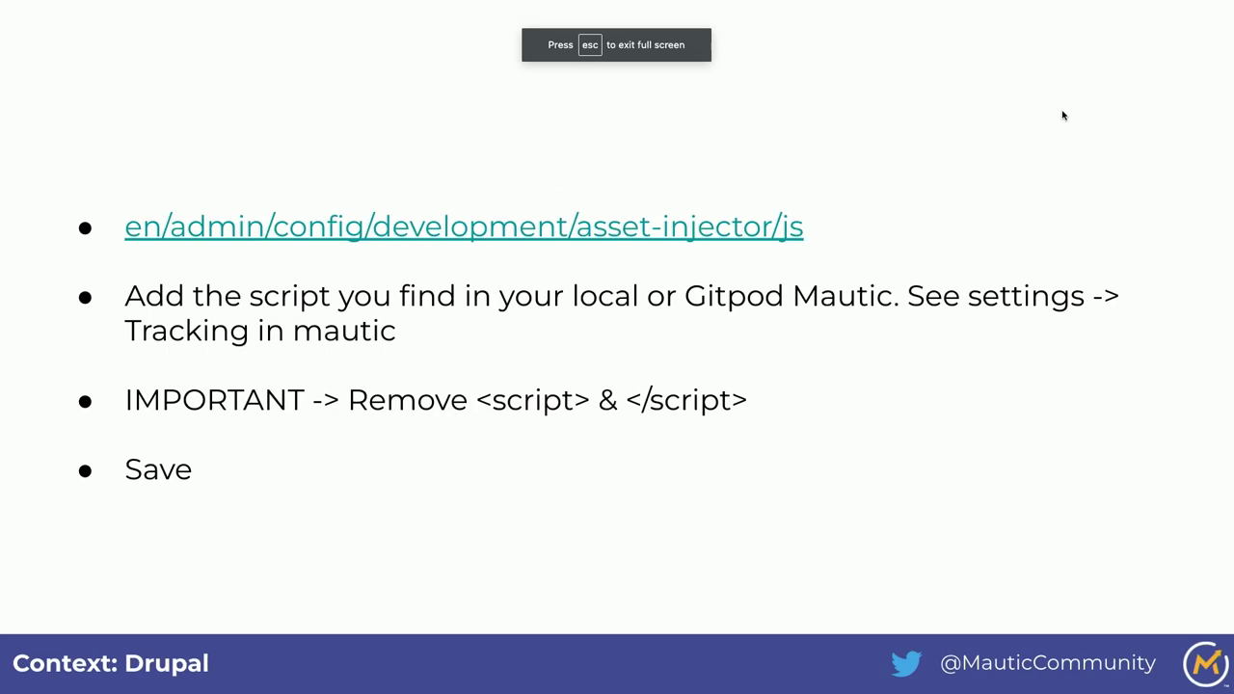
key(Right)
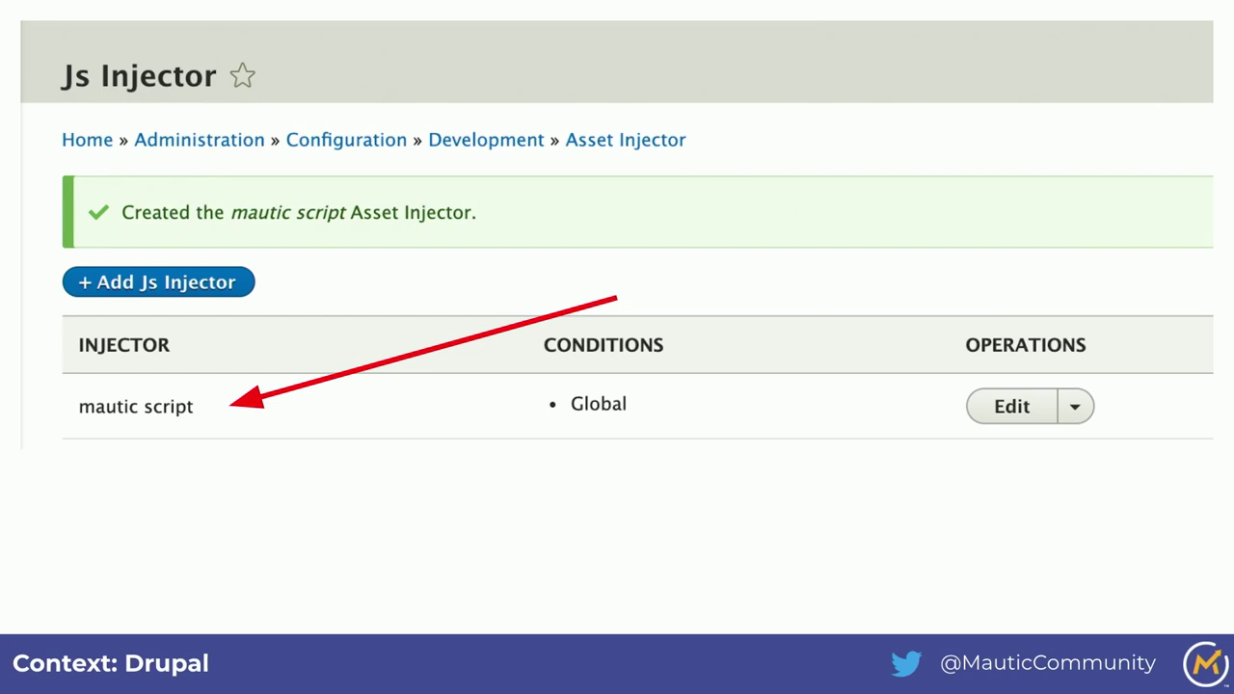
key(Right)
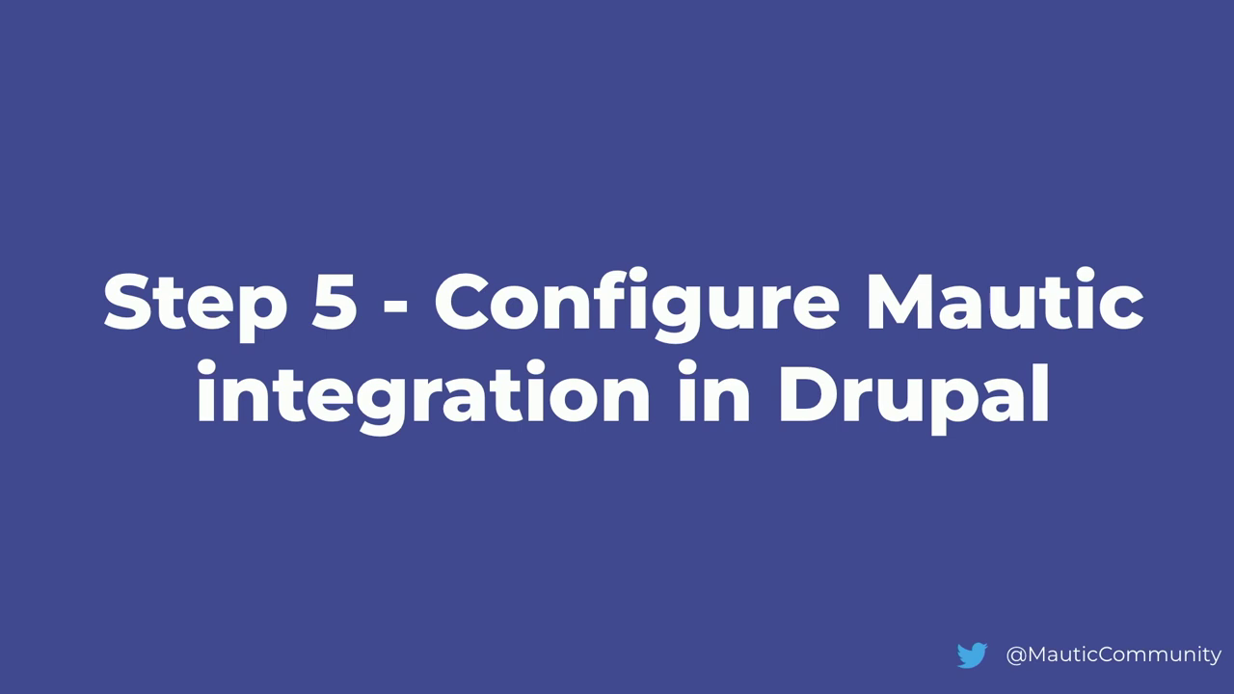
key(Escape)
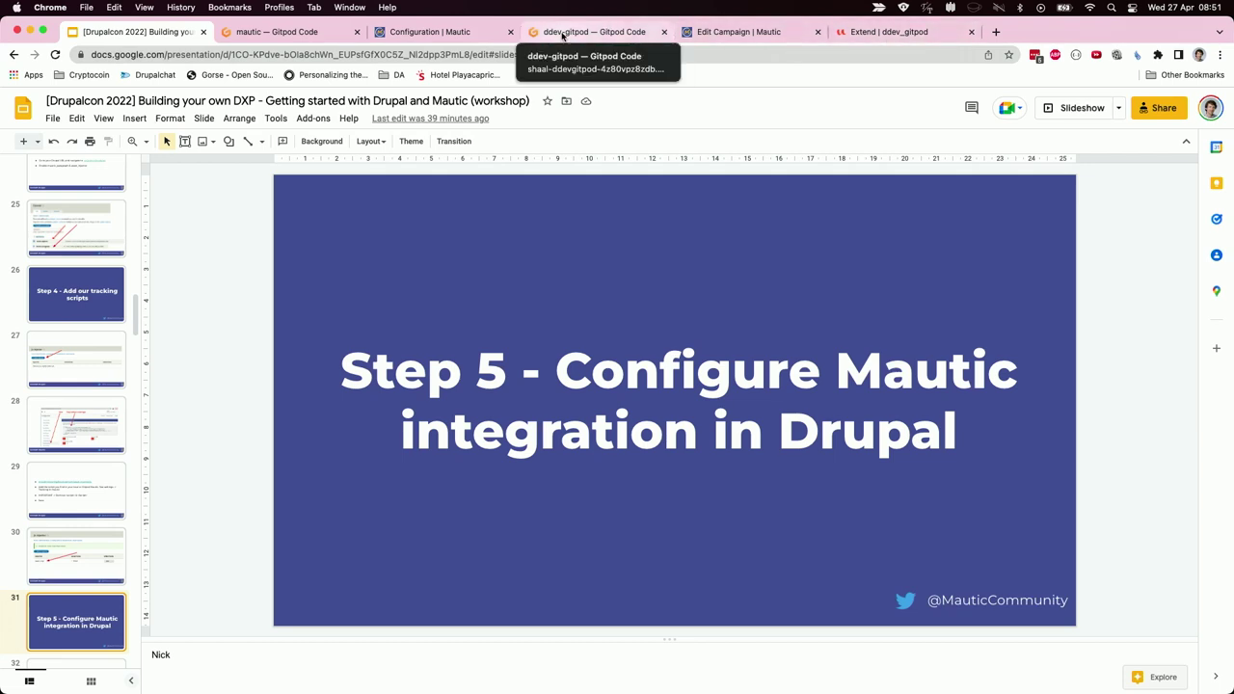
- Reopen Mautic's Tracking Settings and highlight the tracking code and its closing </script> tag to show what to copy
click(429, 32)
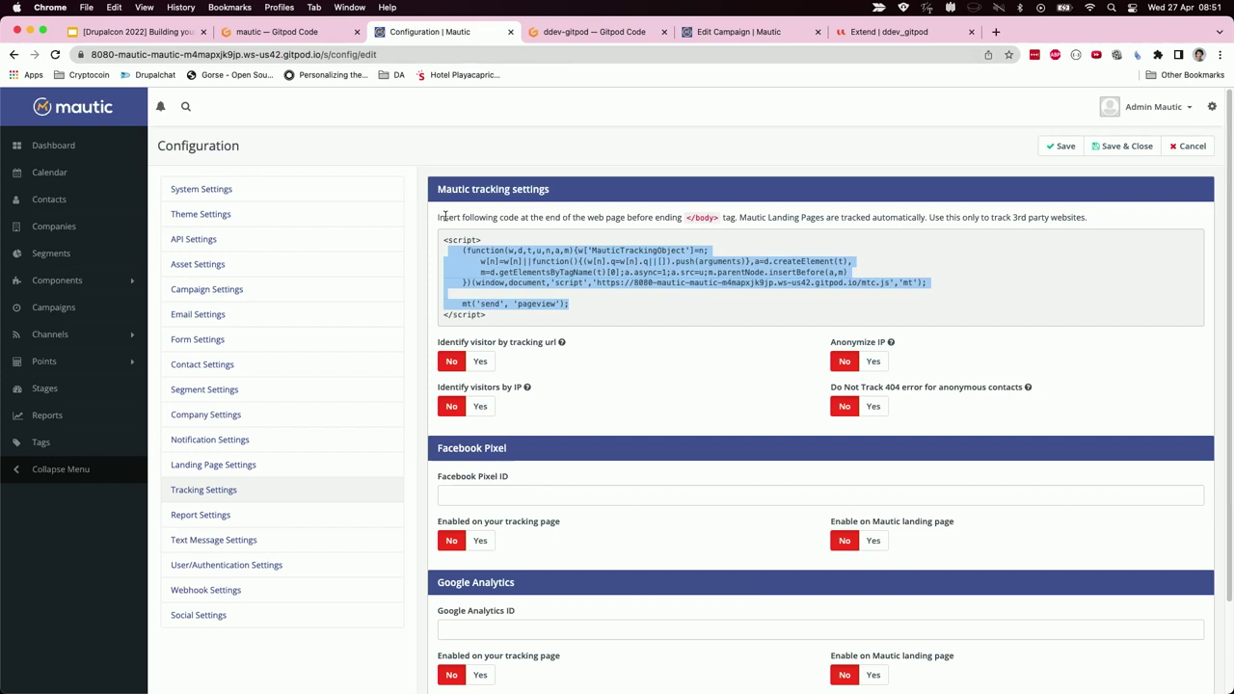
click(1212, 107)
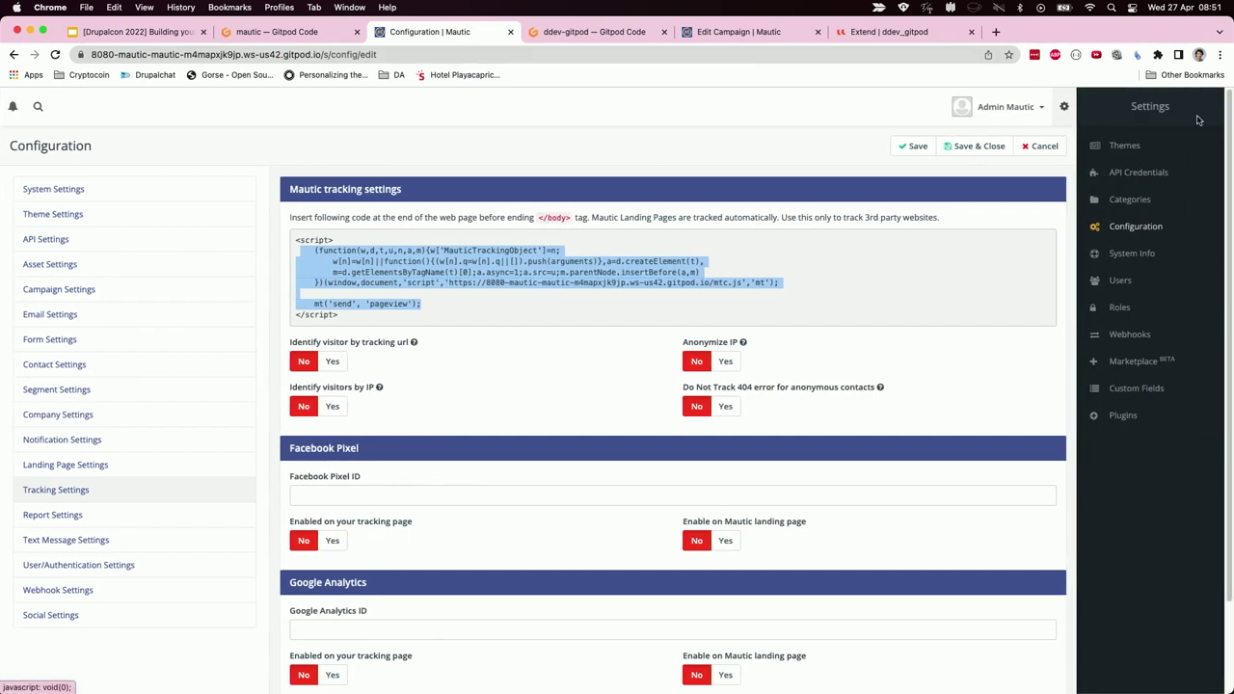
click(1133, 227)
click(205, 493)
drag(570, 305, 444, 250)
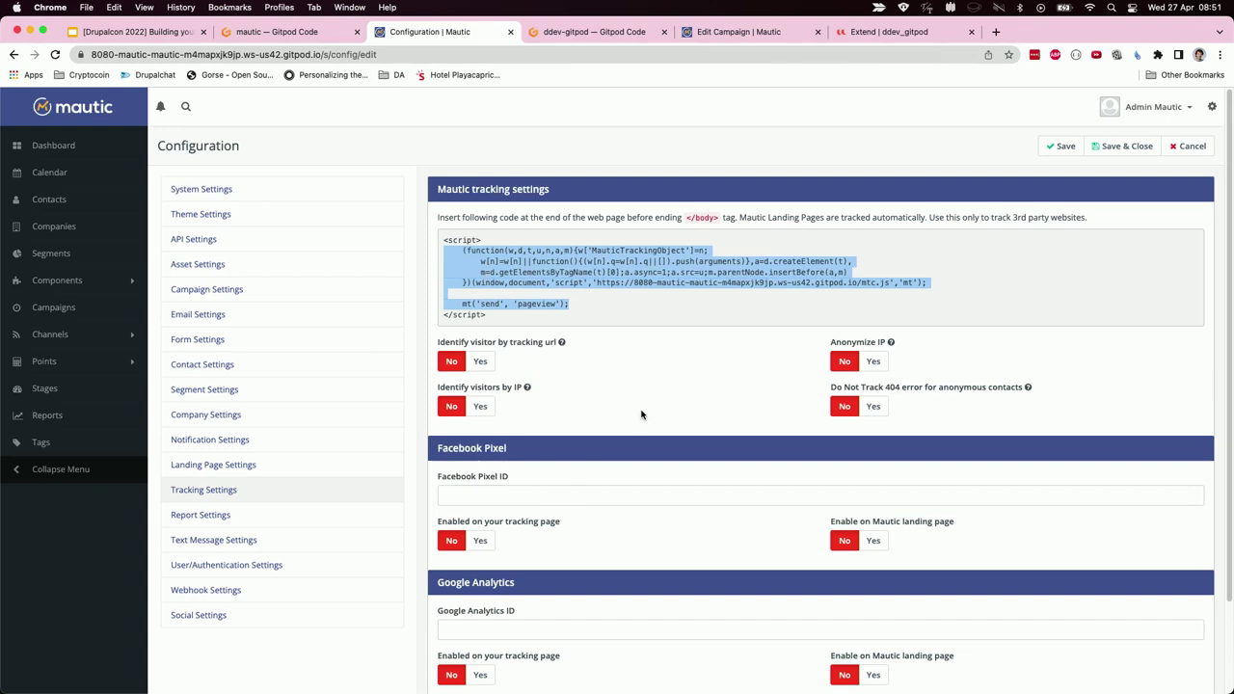
drag(491, 320, 444, 320)
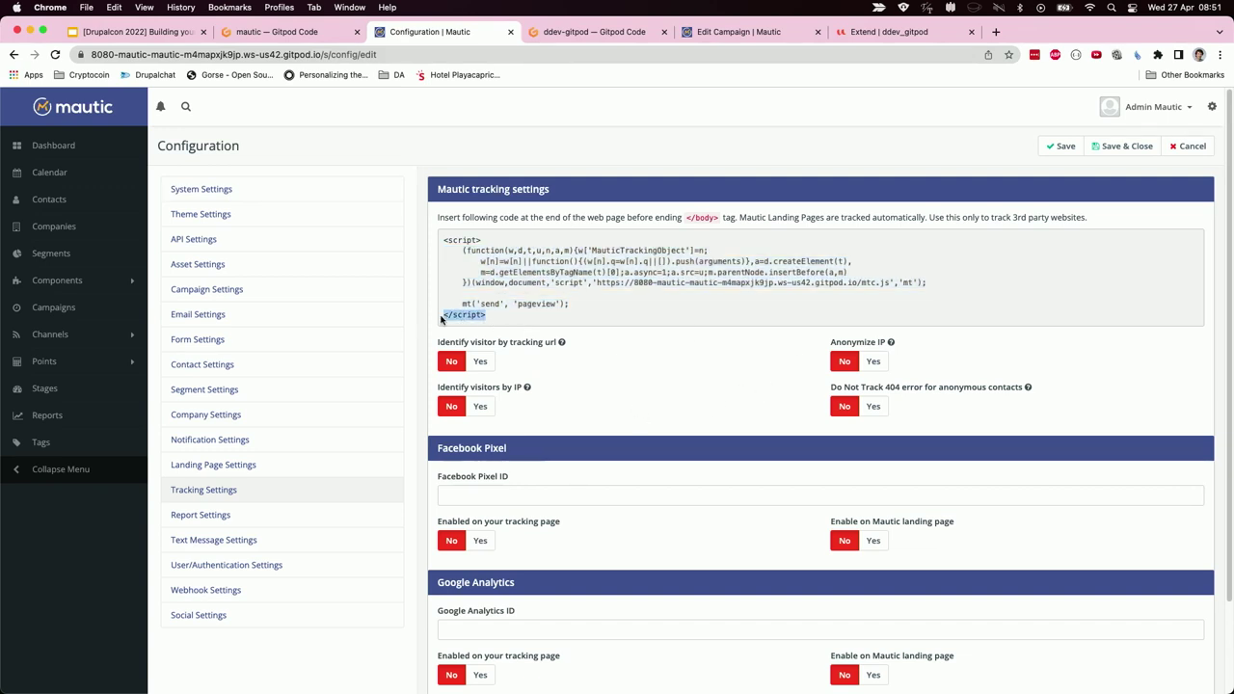
click(581, 309)
- In the Drupal site's configuration, find Asset Injector by searching for "asse" and open its JS Injector list
click(135, 32)
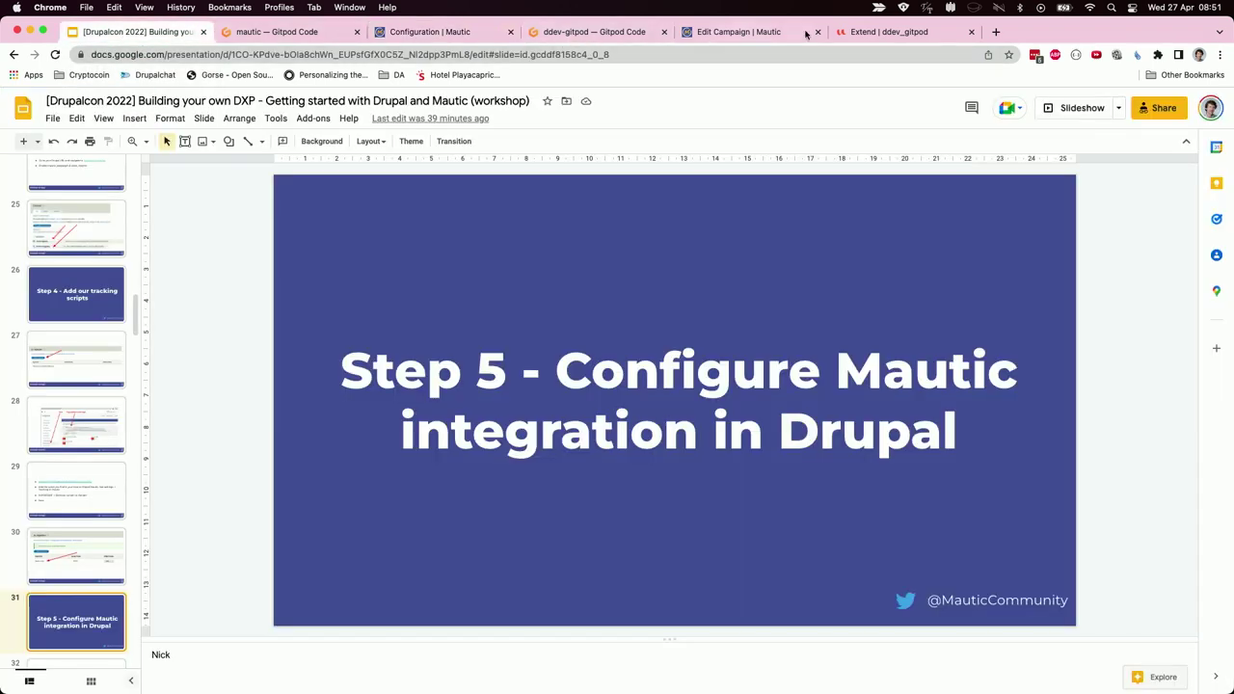
click(862, 33)
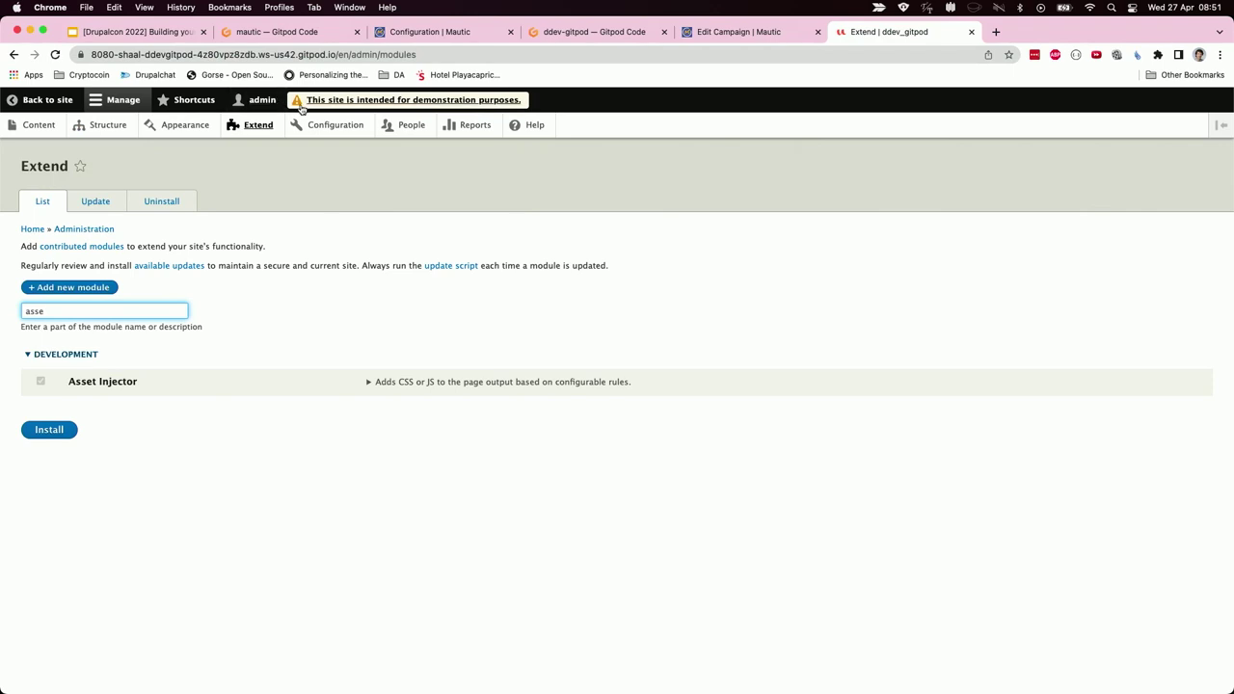
click(323, 126)
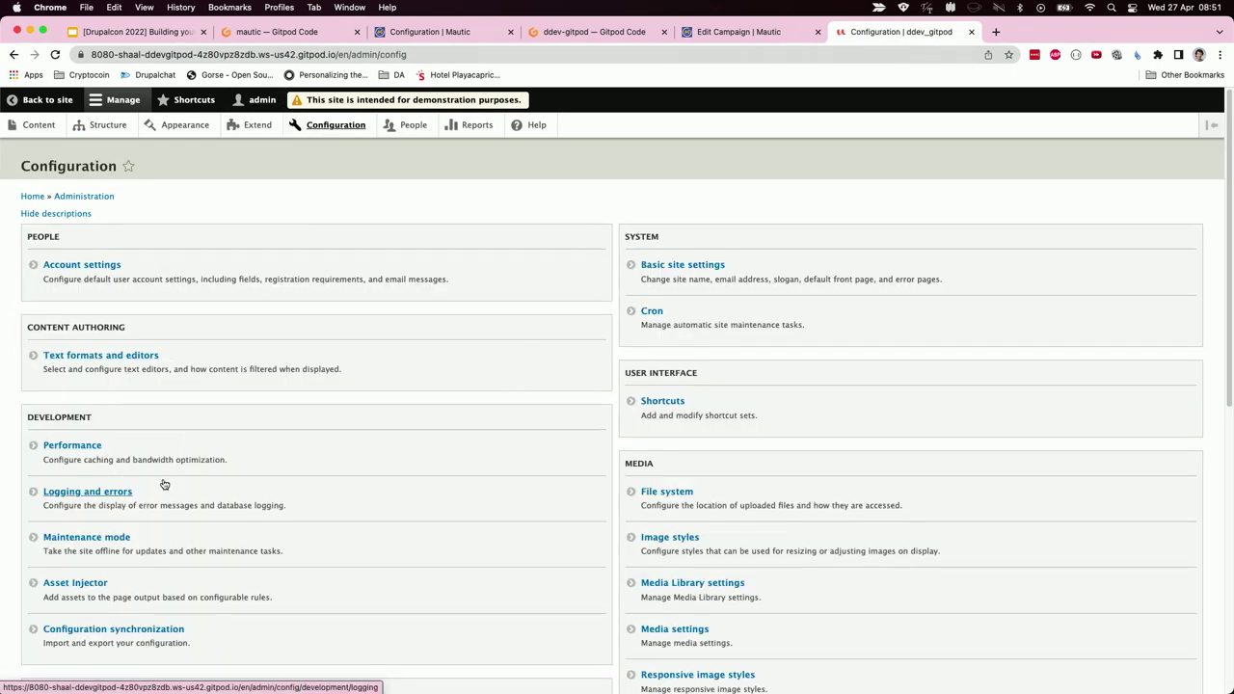
key(super+f)
text(asse)
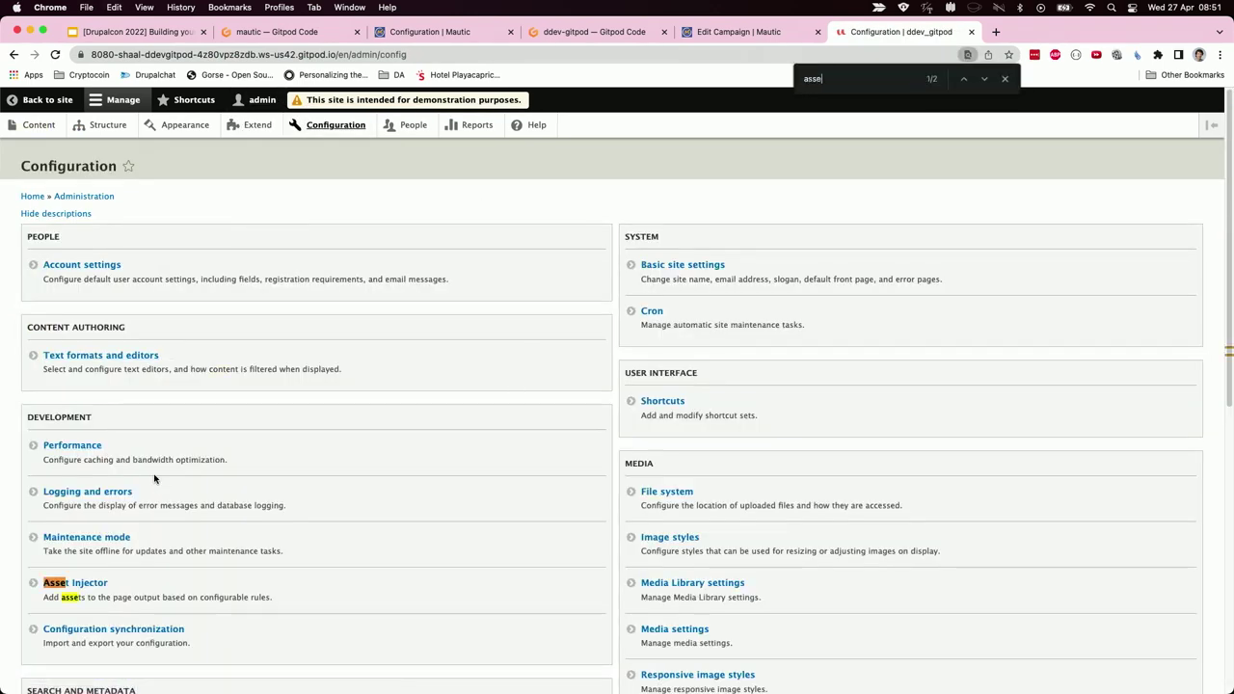
click(77, 582)
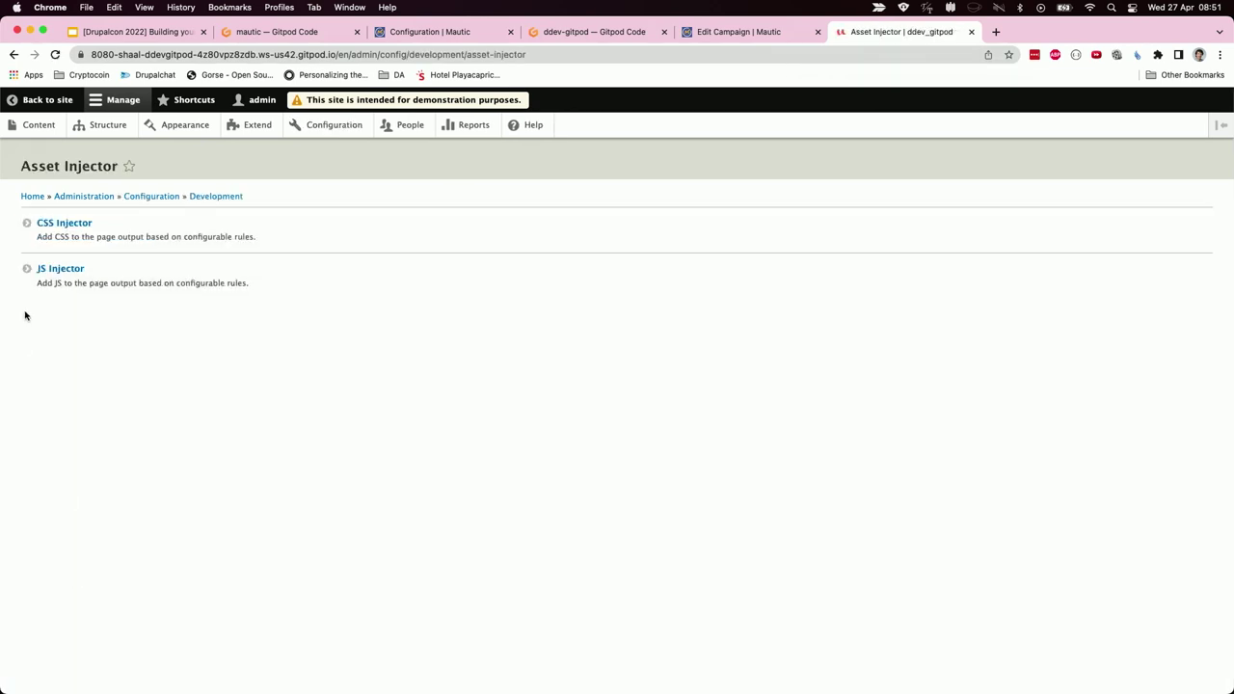
click(59, 271)
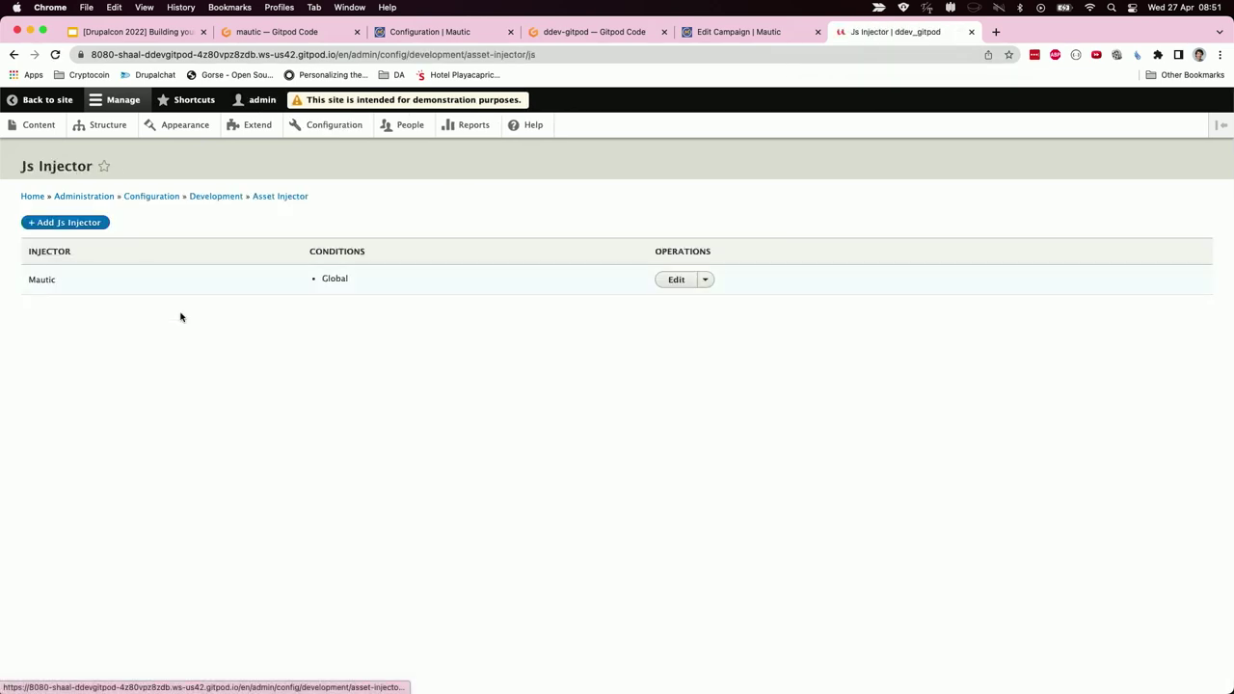
- Open the Mautic JS injector for editing and examine its tracking code
click(675, 281)
click(211, 372)
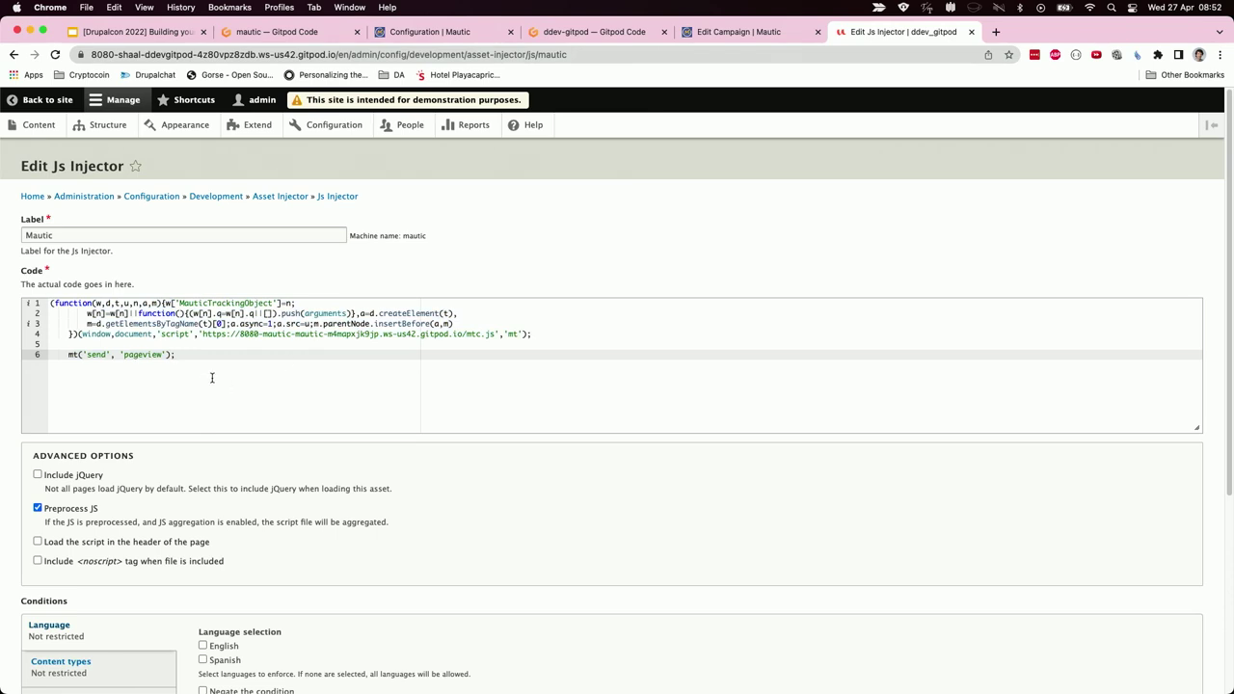
key(super+equal)
key(super+equal)
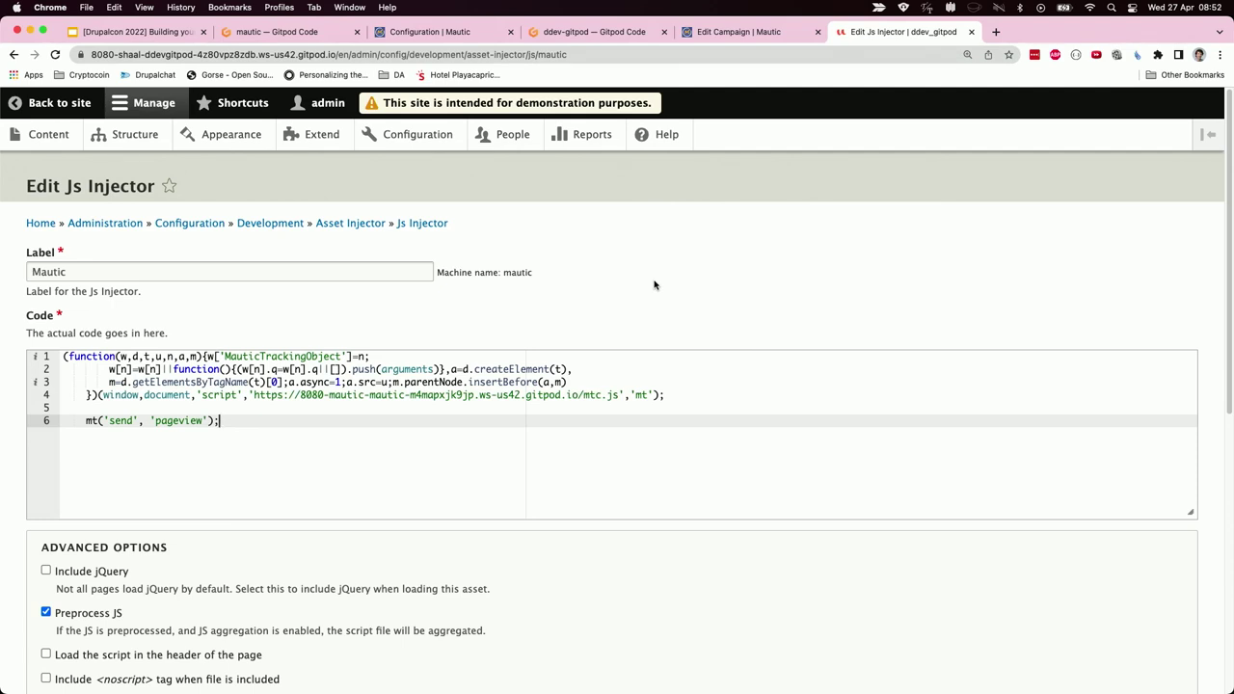
- Review the Step 5 title slide, Mautic's dashboard and its Gitpod workspace ports, then return to the slide on creating an OAuth 2 key
click(551, 37)
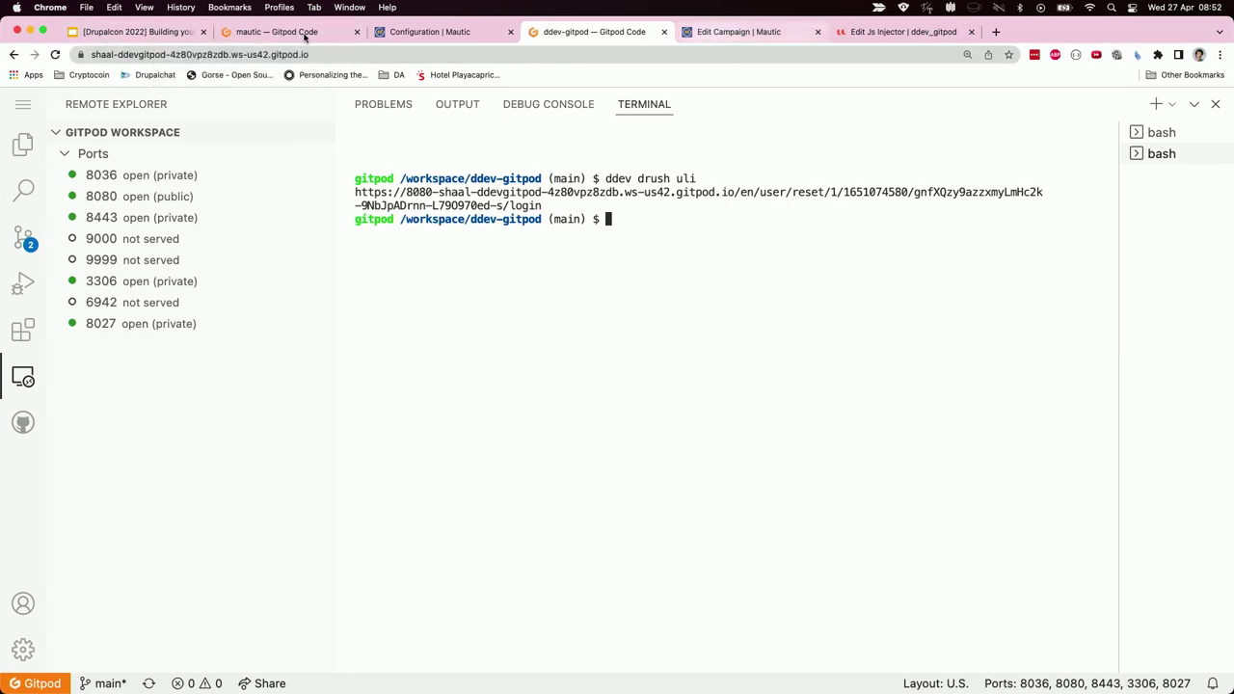
click(108, 32)
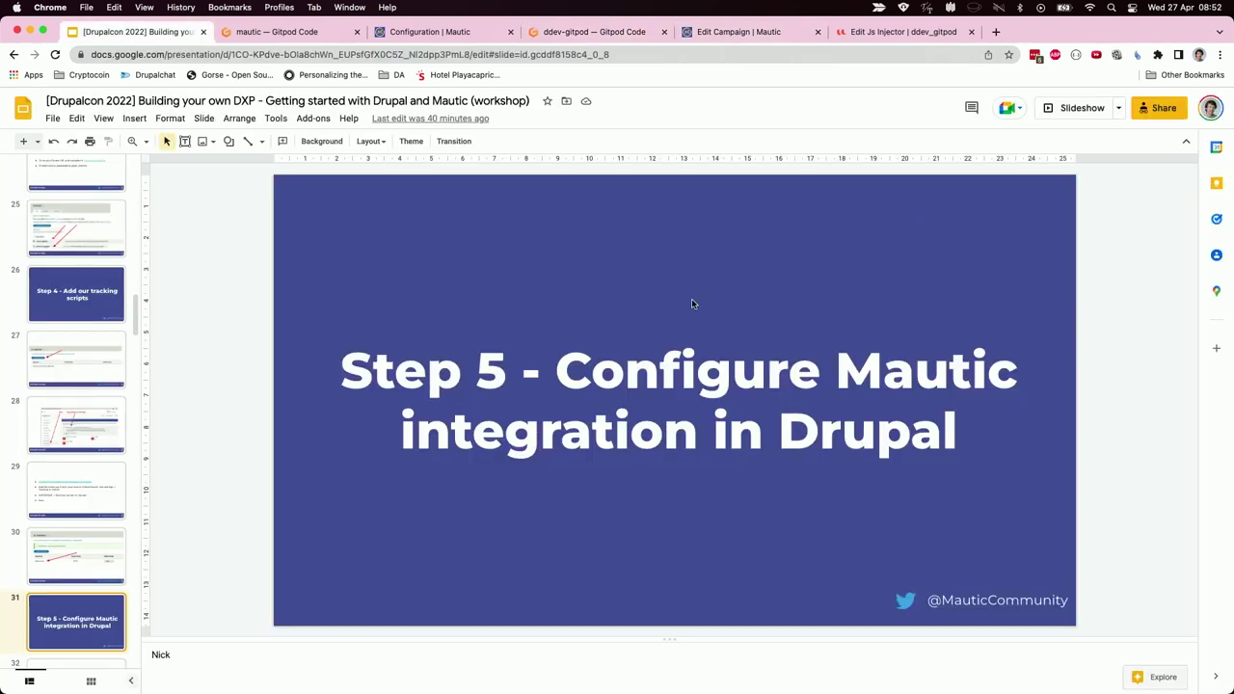
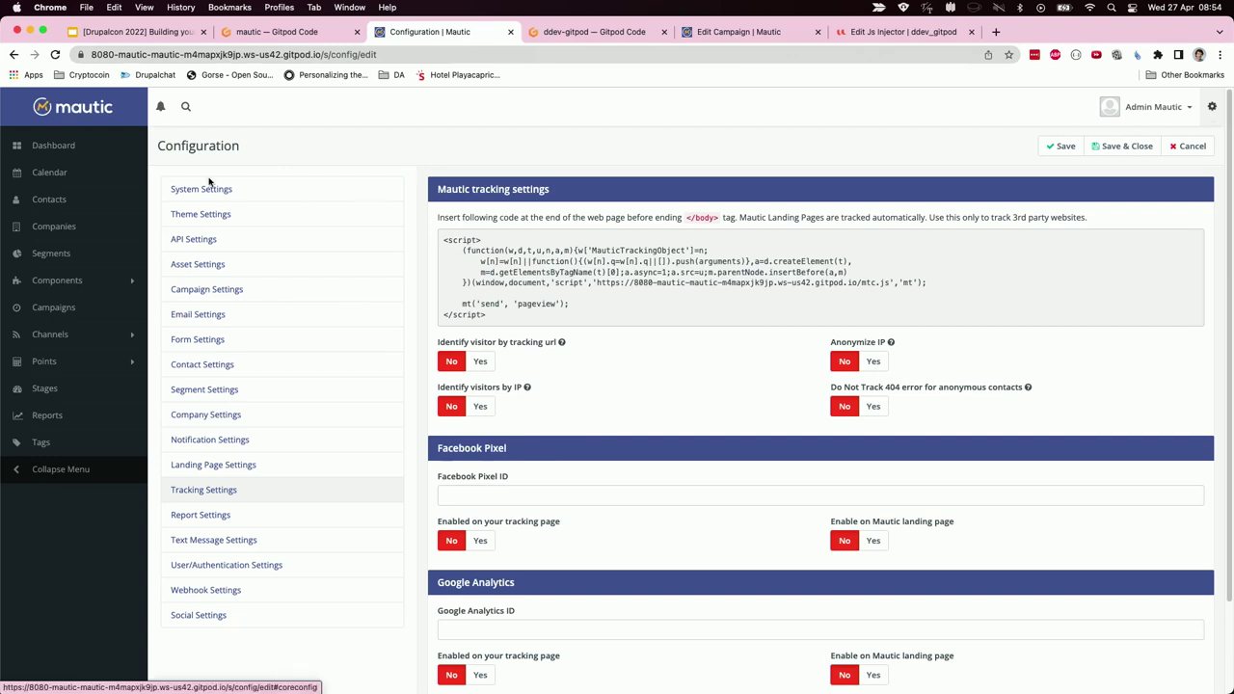
click(53, 145)
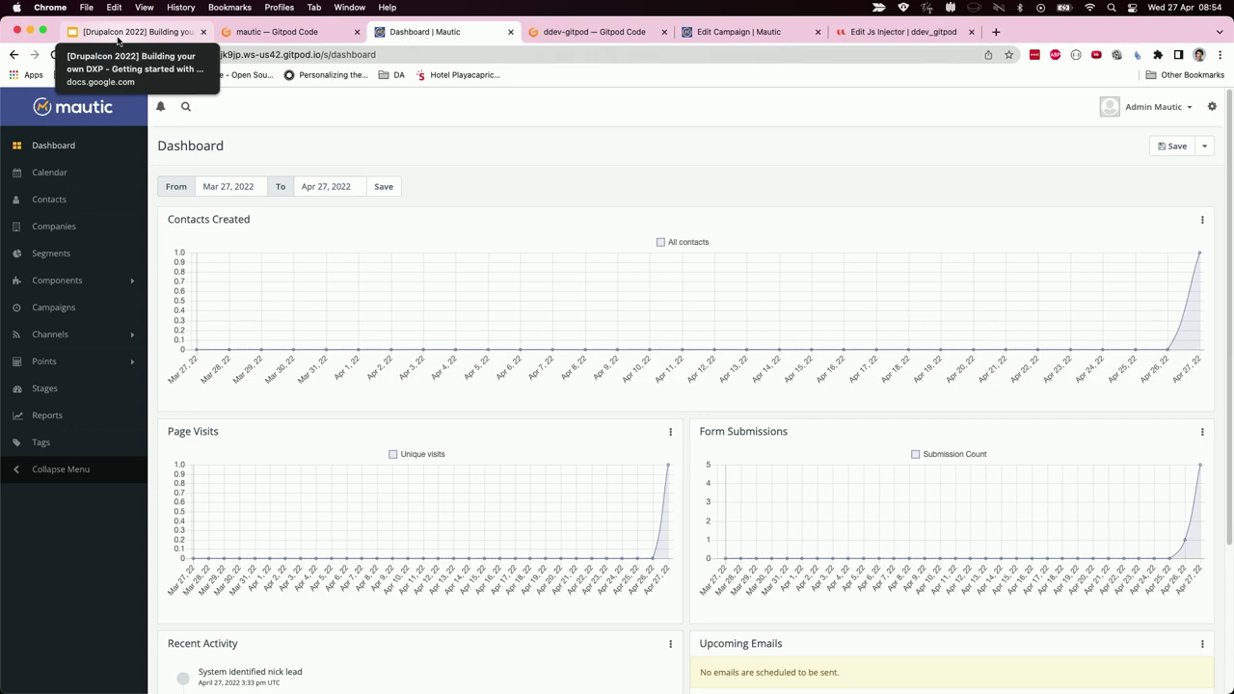
click(284, 34)
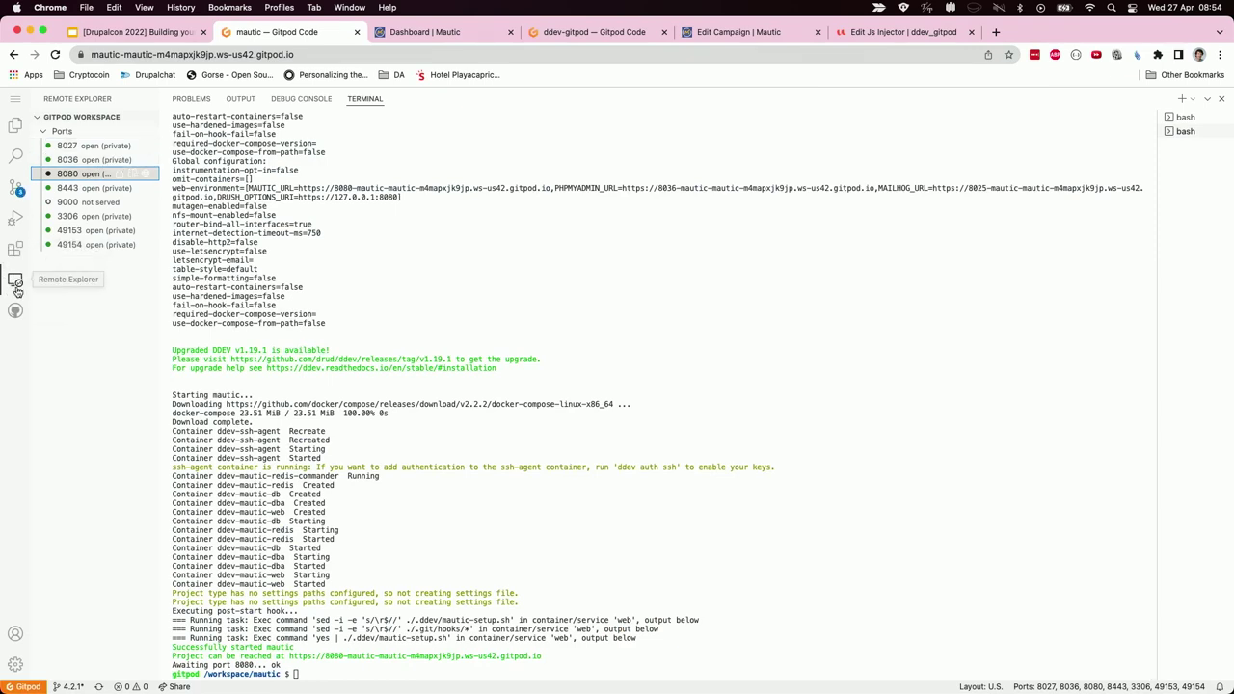
click(15, 282)
click(16, 281)
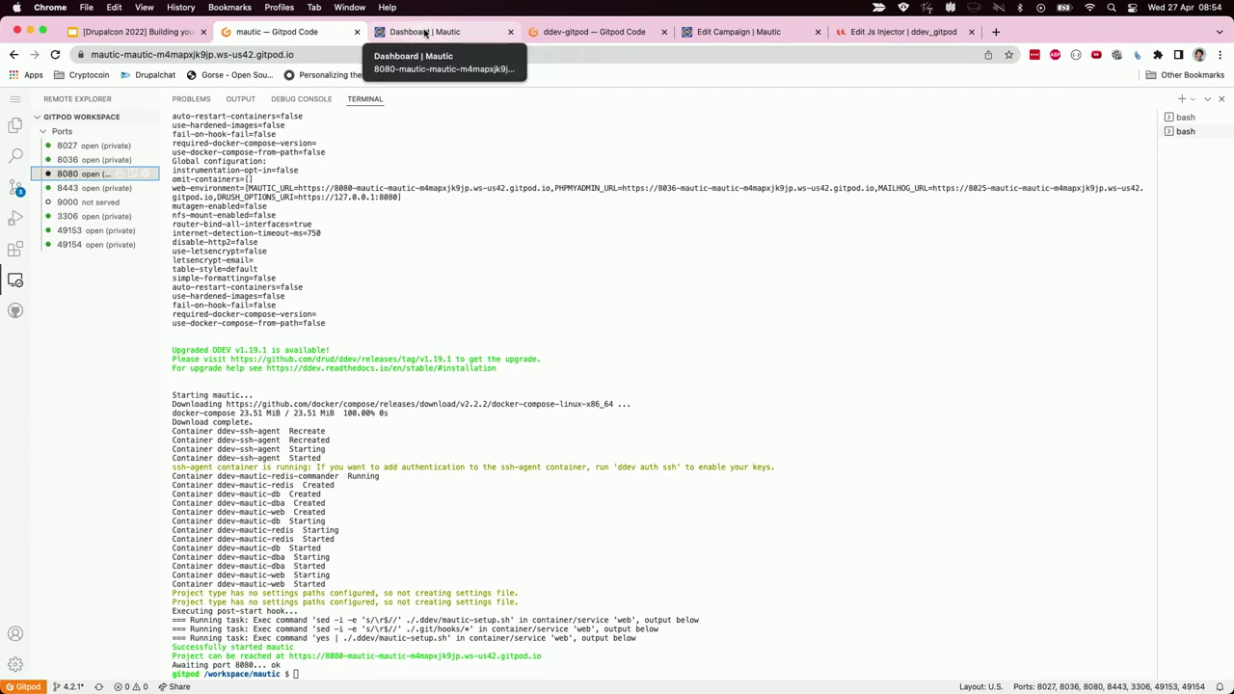
click(126, 32)
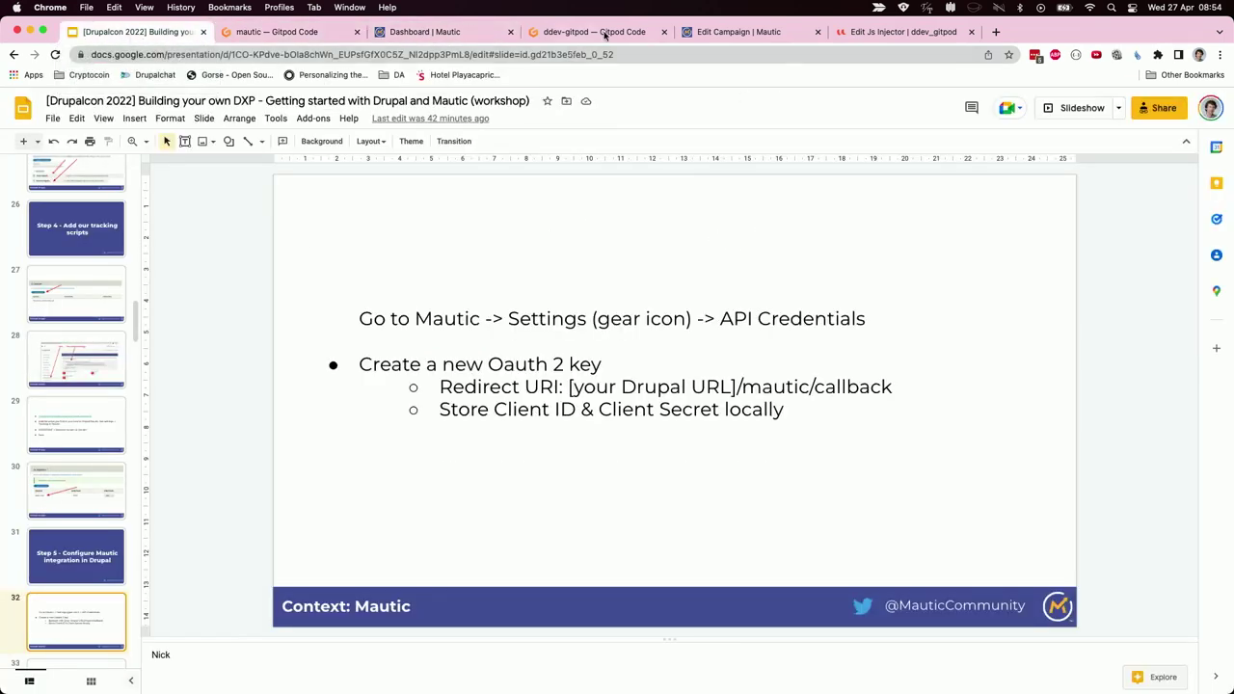
- In the Drupal site's configuration, find the Mautic integration by searching for "maut" and open its connector settings
click(889, 35)
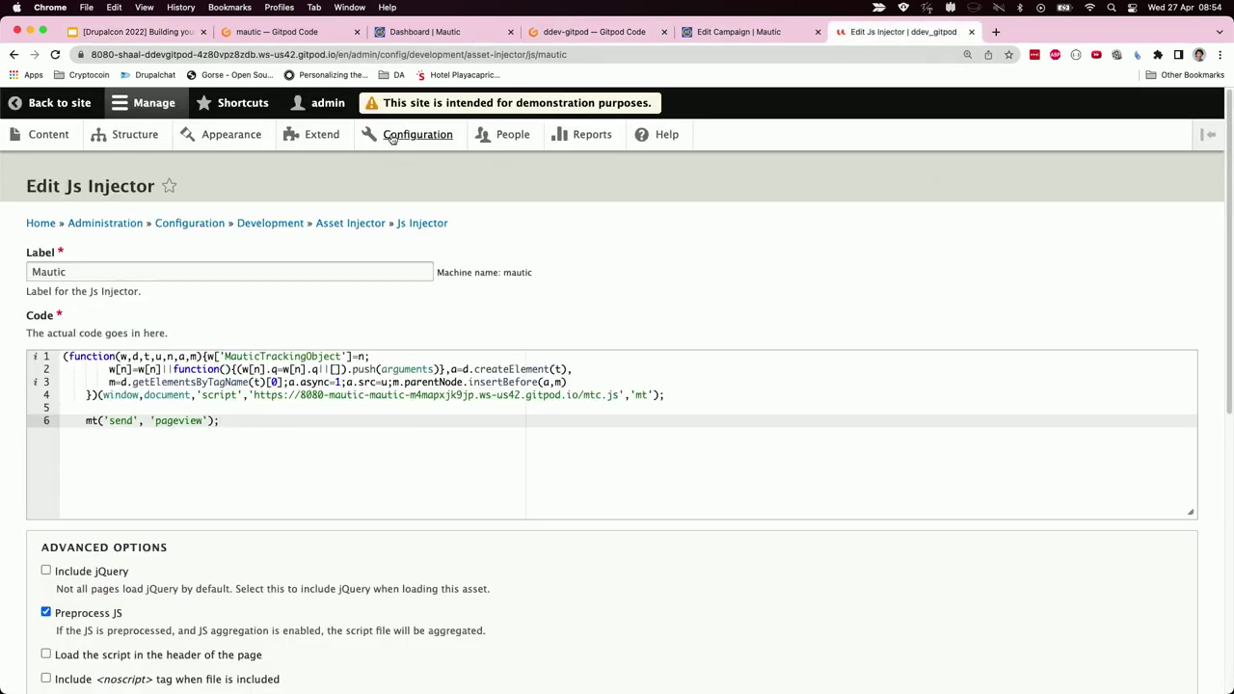
click(420, 134)
scroll(174, 509, down, 5)
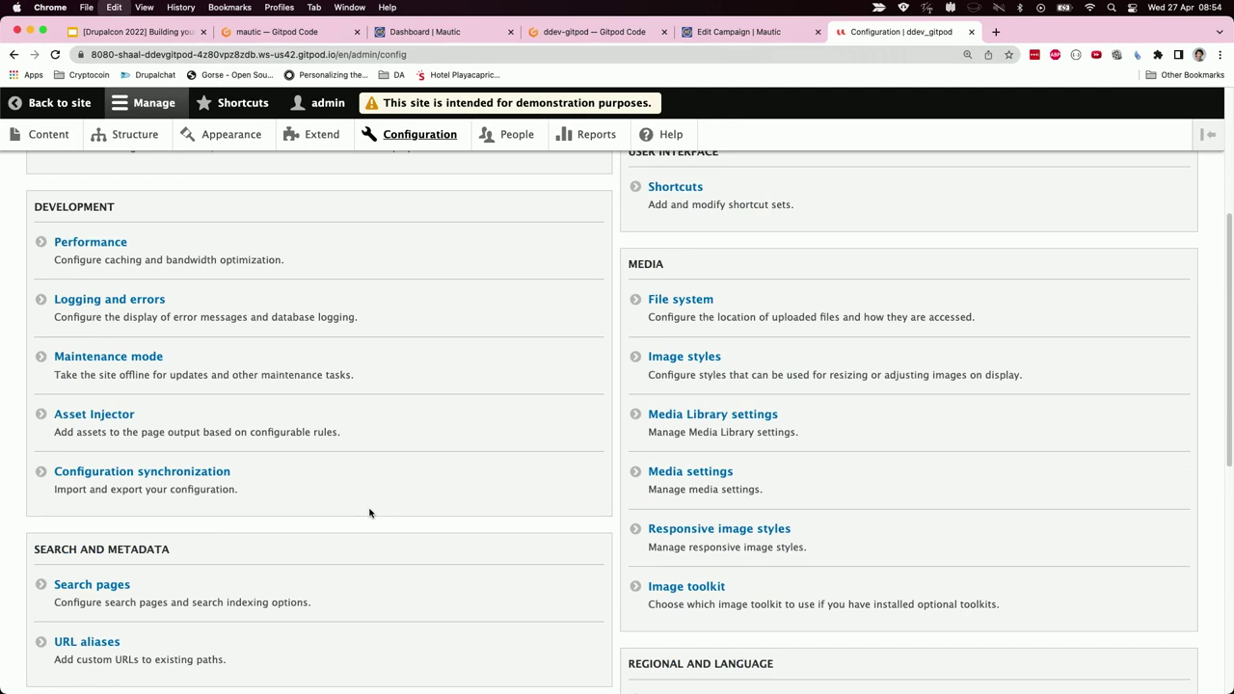
key(super+f)
text(maut)
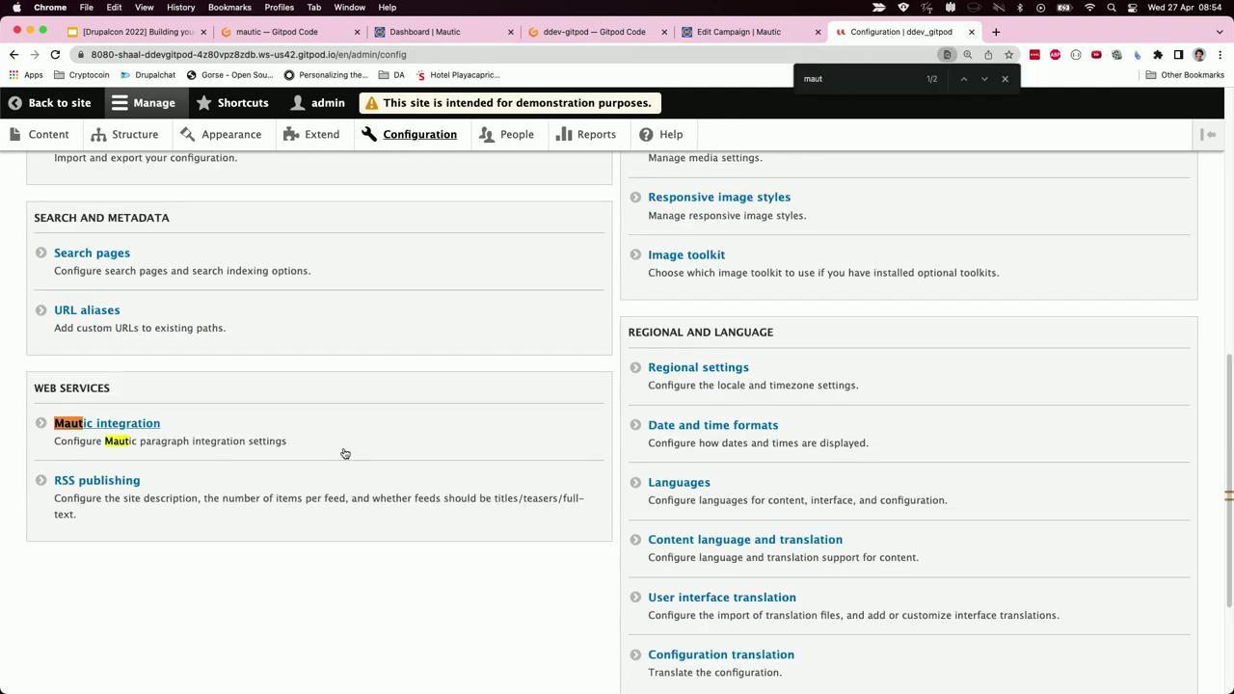
click(151, 428)
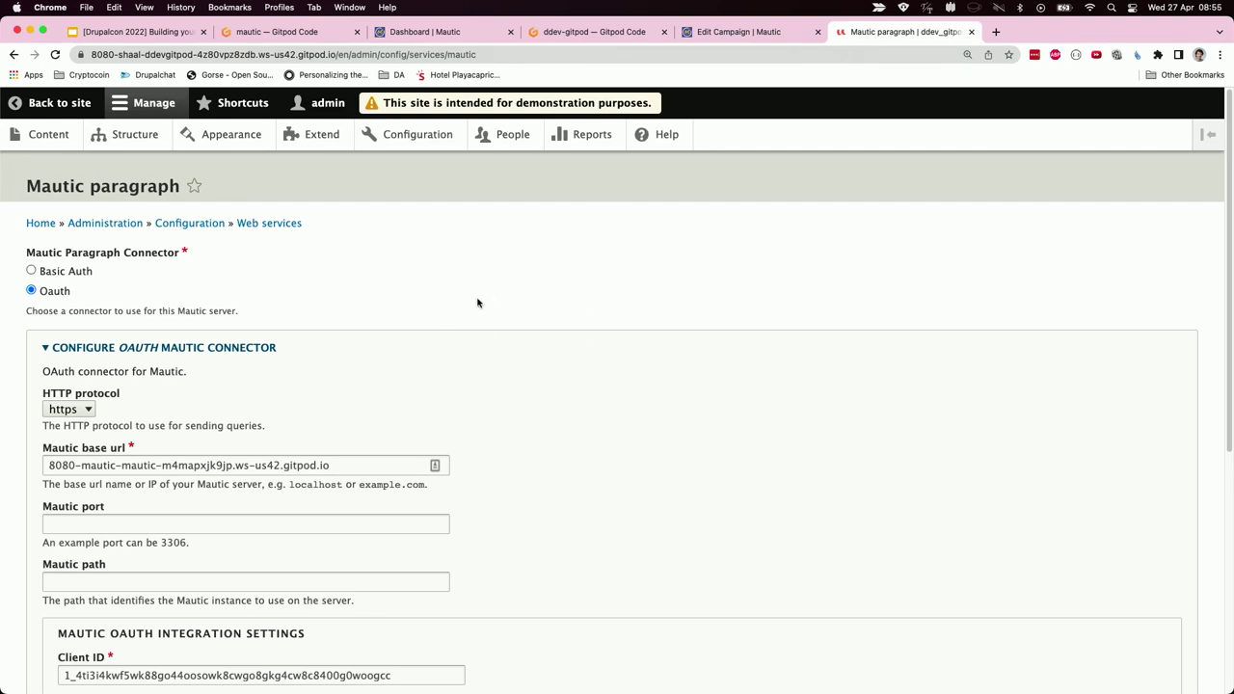
- Open Mautic's API Credentials, show the protocol, name and redirect URI fields of a new OAuth 2 credential, and return to the list
click(404, 35)
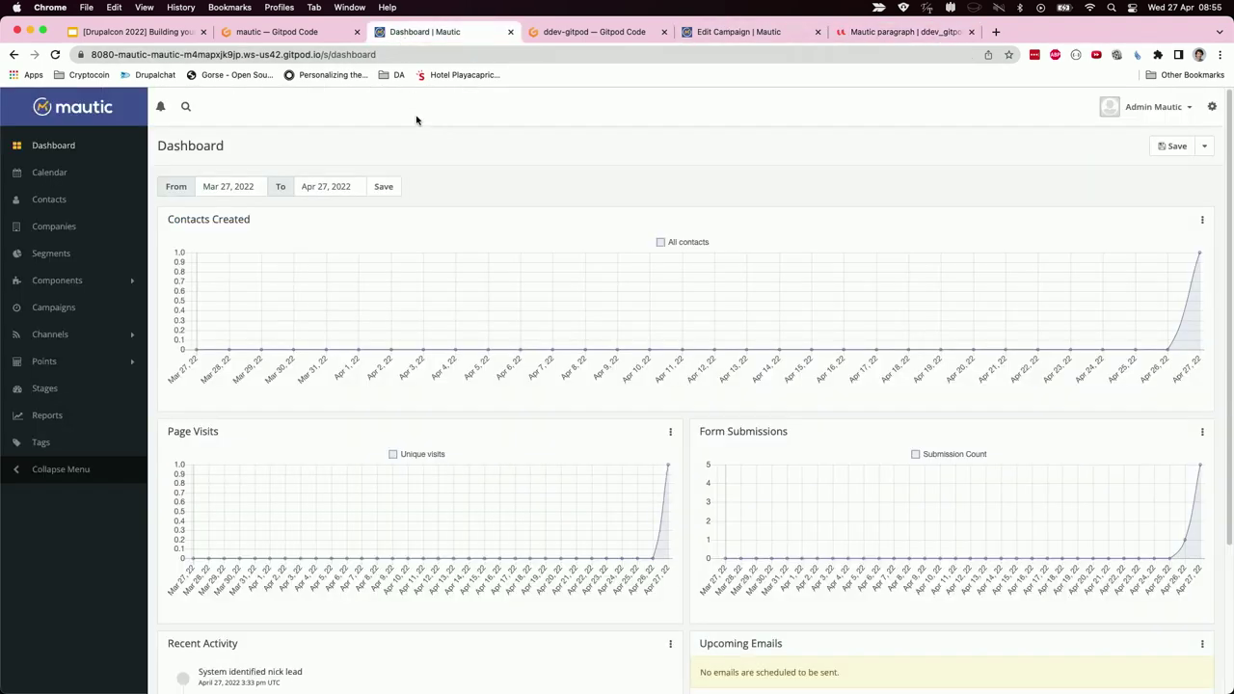
click(1212, 109)
click(1125, 175)
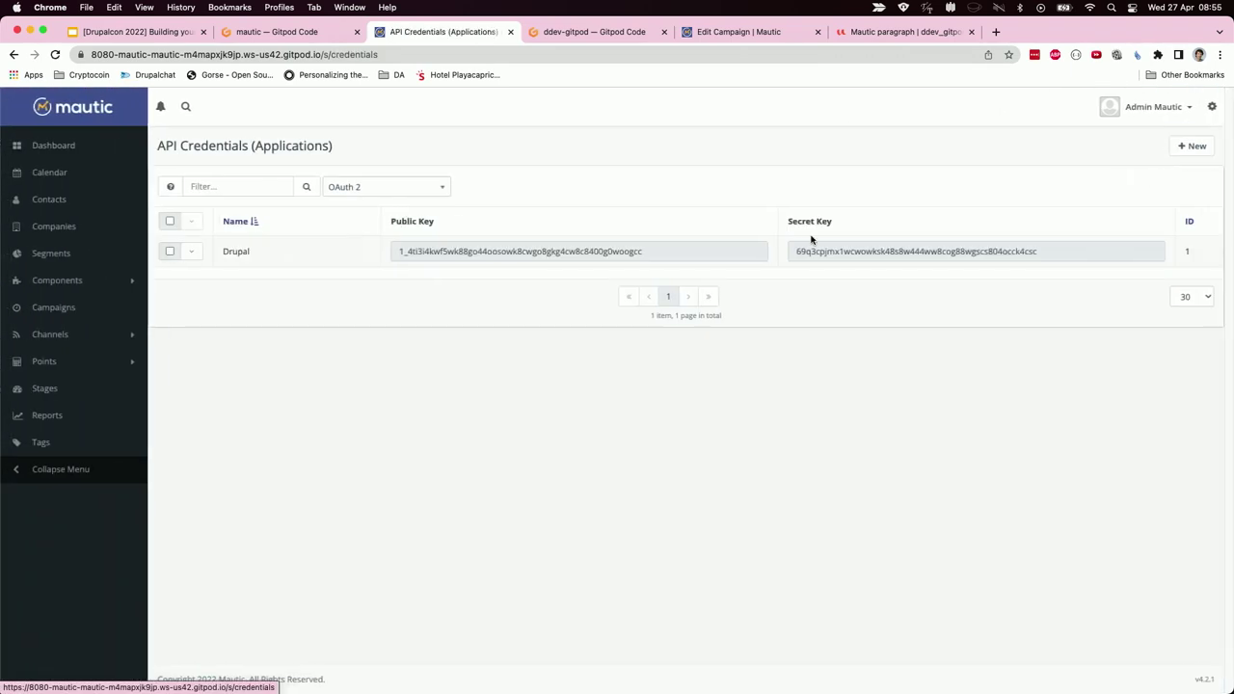
click(1192, 146)
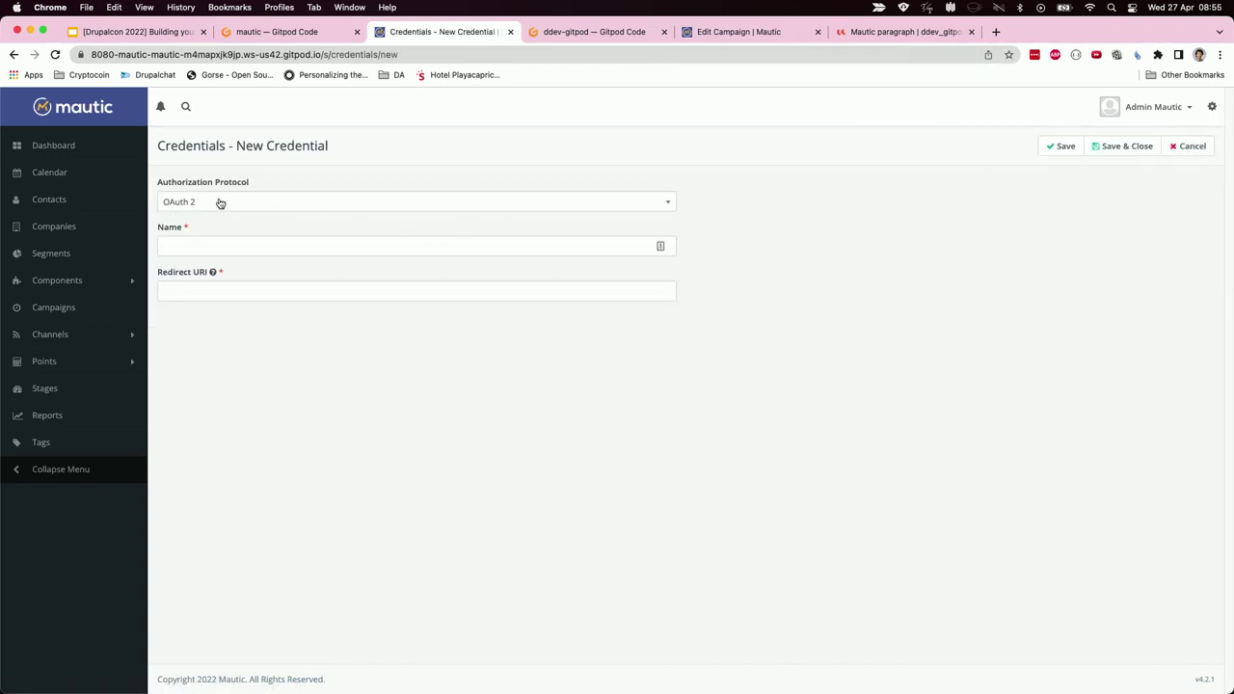
click(207, 244)
click(237, 290)
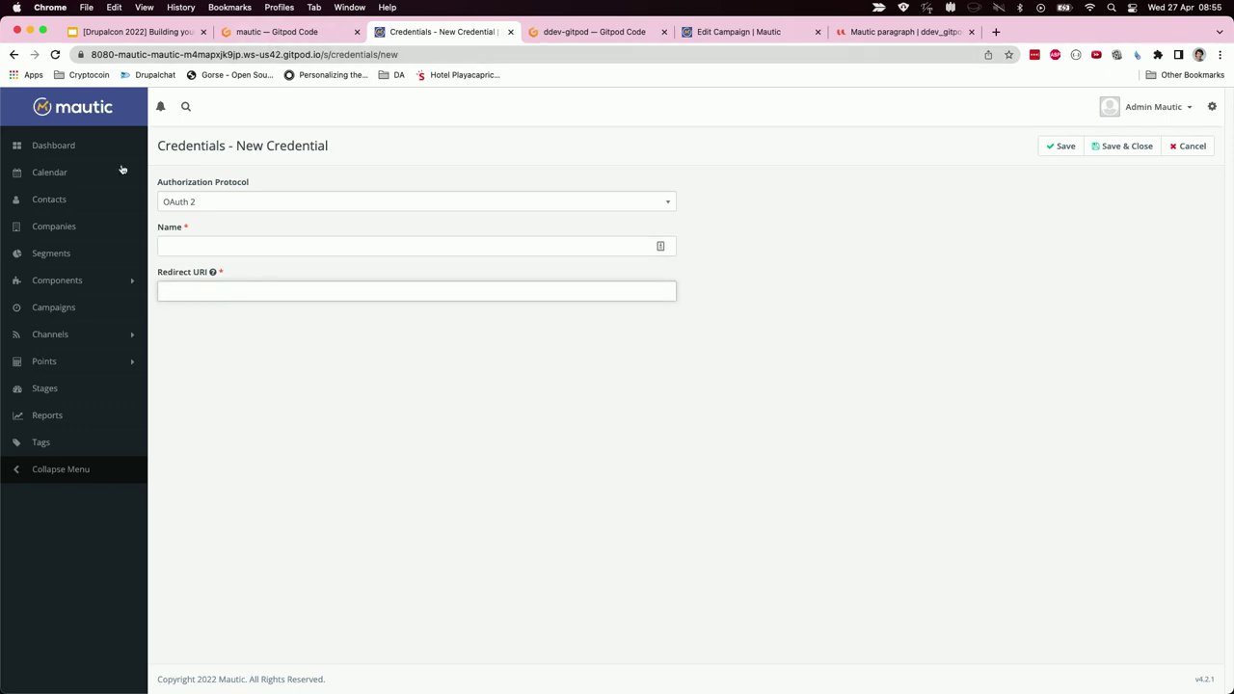
click(14, 55)
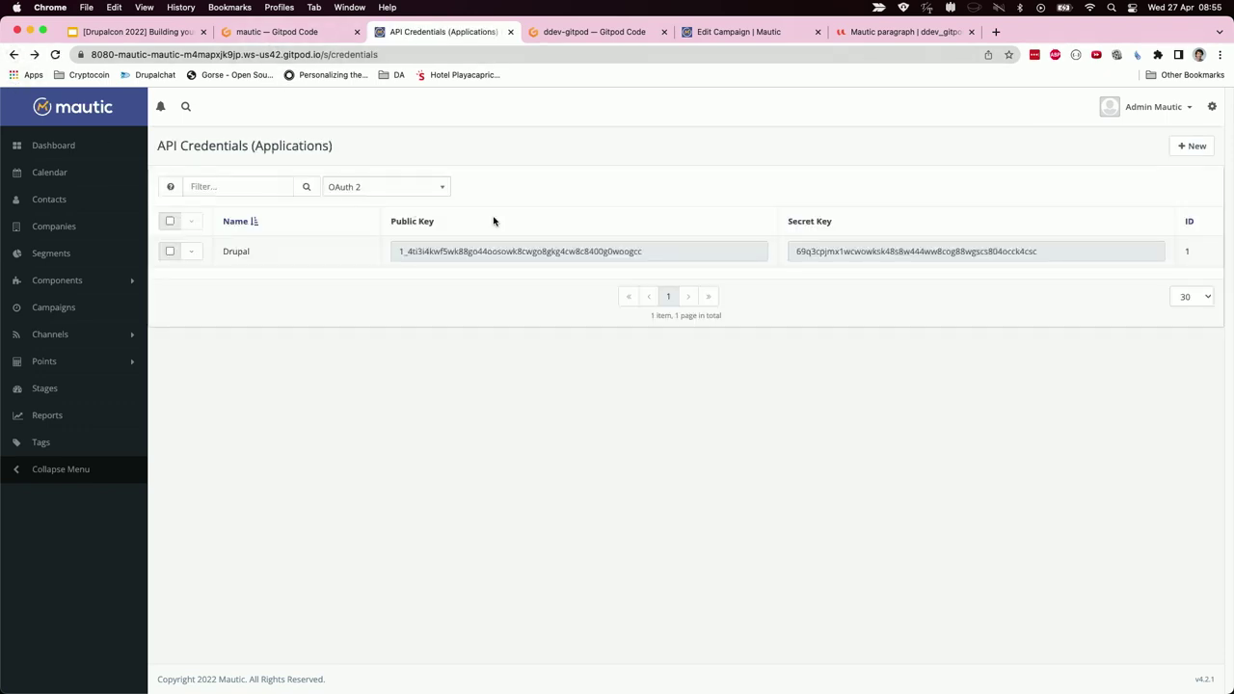
- Open the Drupal API credential for editing and compare its redirect URI and client details with Drupal's Mautic connector settings
click(191, 250)
click(209, 274)
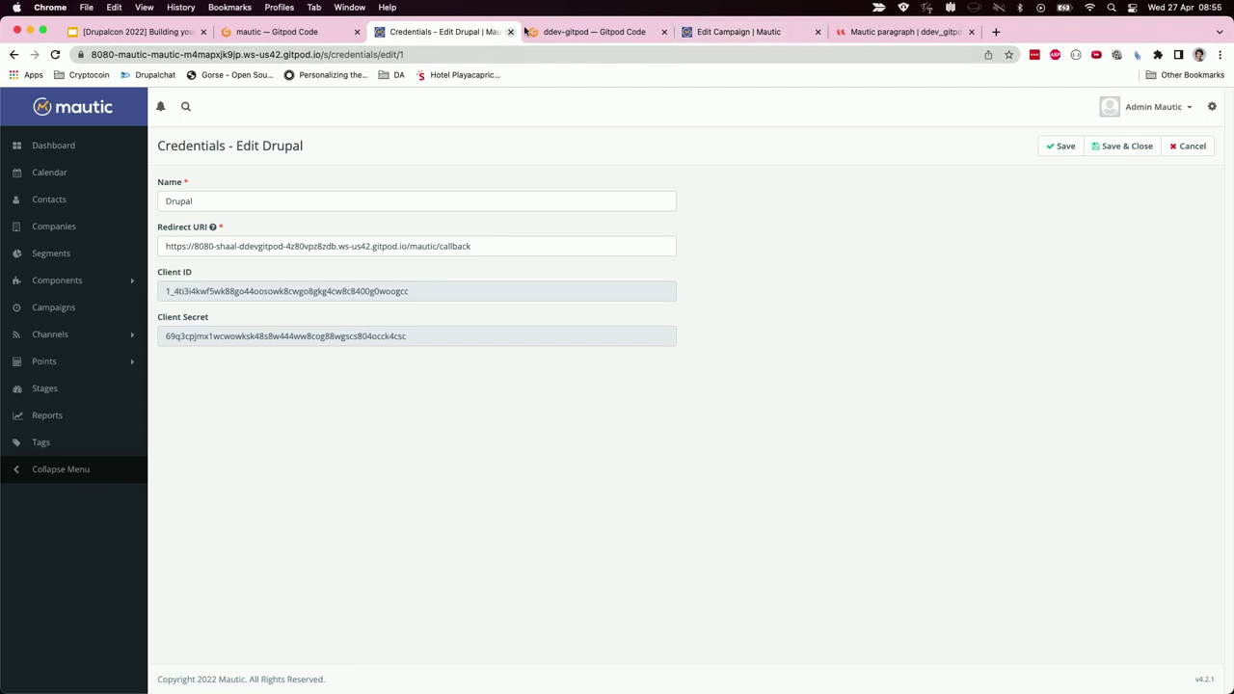
click(898, 31)
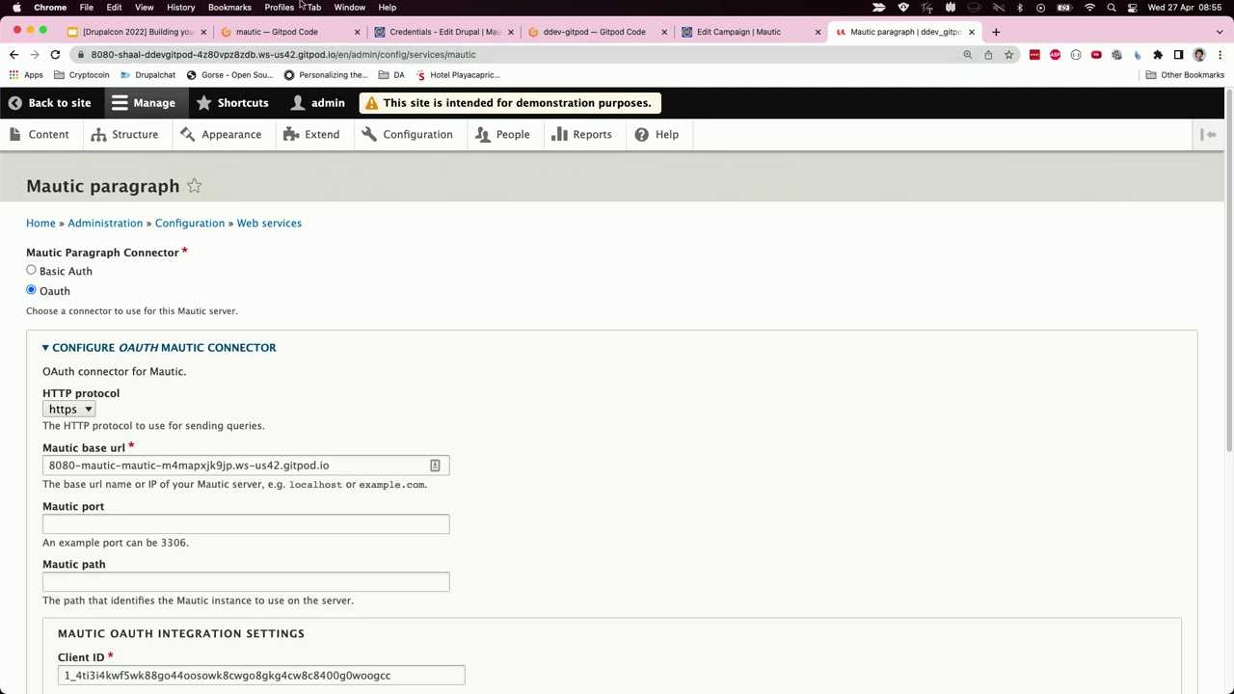
click(442, 32)
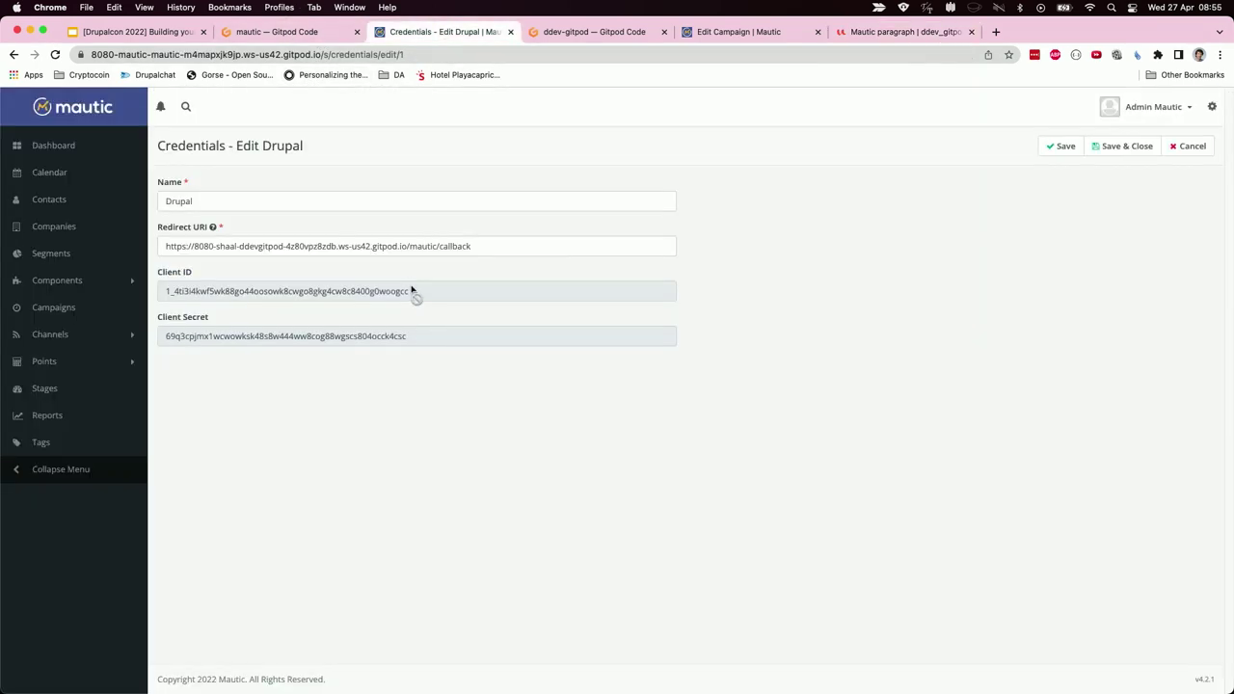
- Return to the workshop slides and go through the "Save your personal key & Secret" slide to the one after it
click(136, 33)
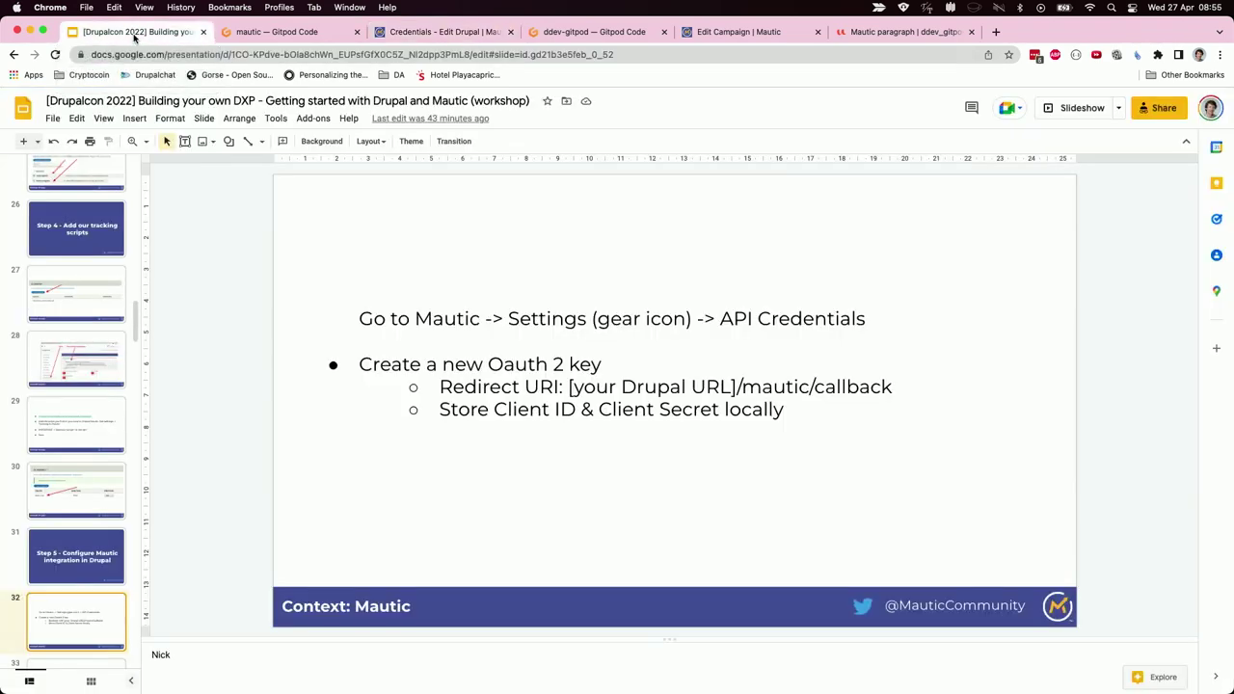
scroll(61, 578, down, 2)
click(62, 569)
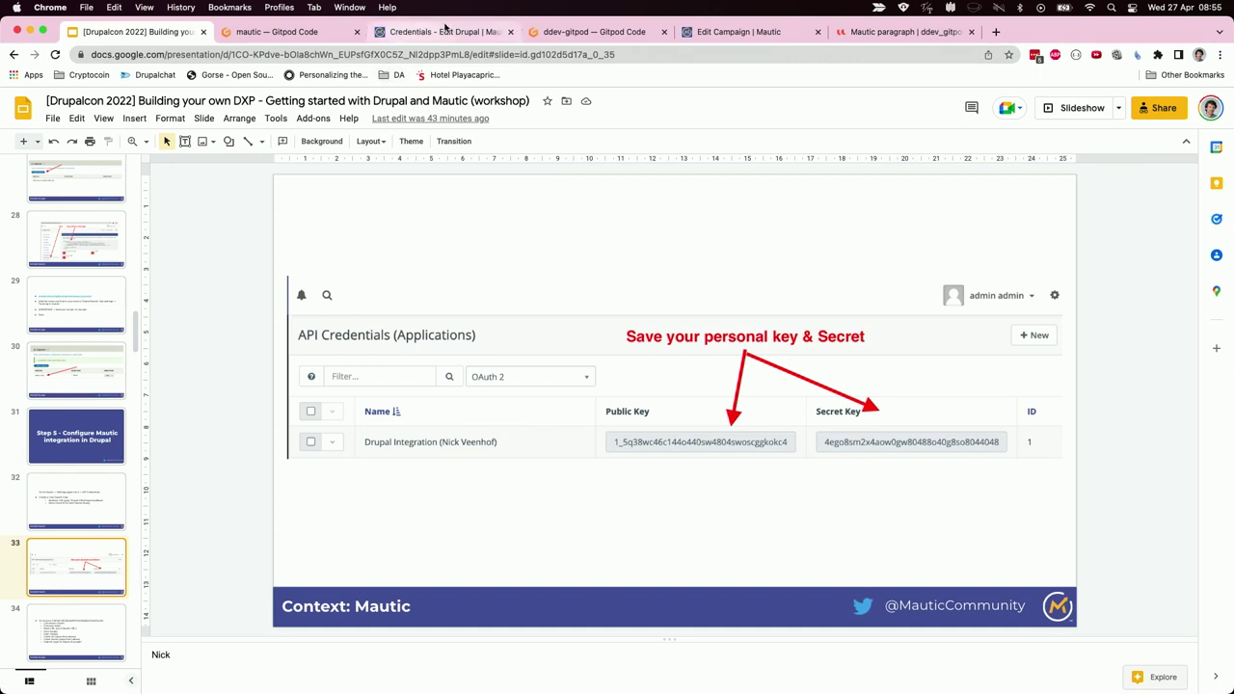
scroll(79, 546, down, 2)
click(81, 536)
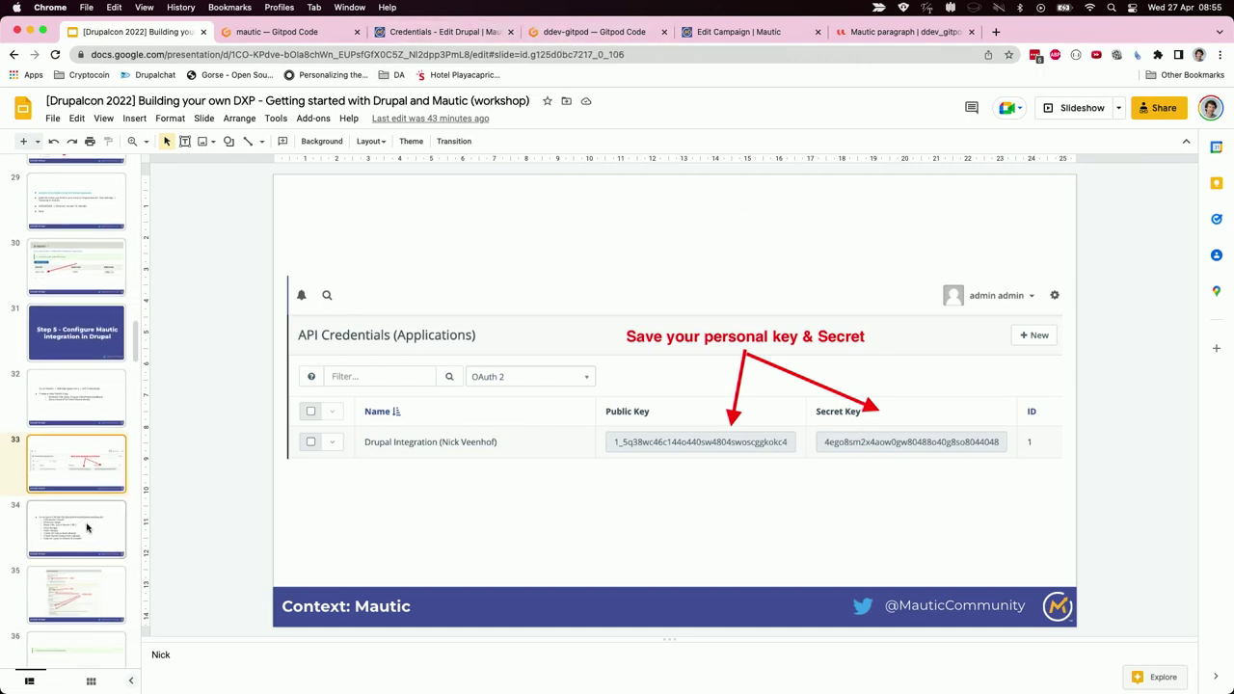
- Examine Drupal's OAuth Mautic connector settings, from the Mautic base URL and client fields to the redirect base URL and connection status
click(860, 35)
scroll(502, 494, down, 3)
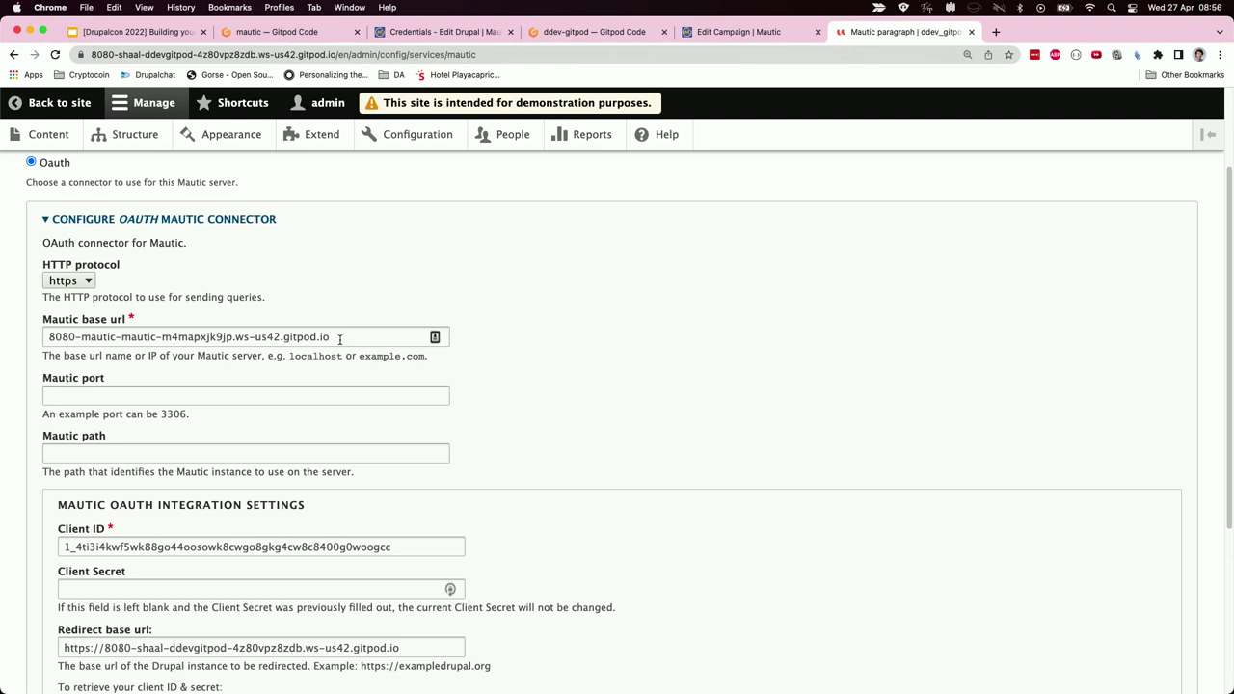
scroll(441, 422, down, 3)
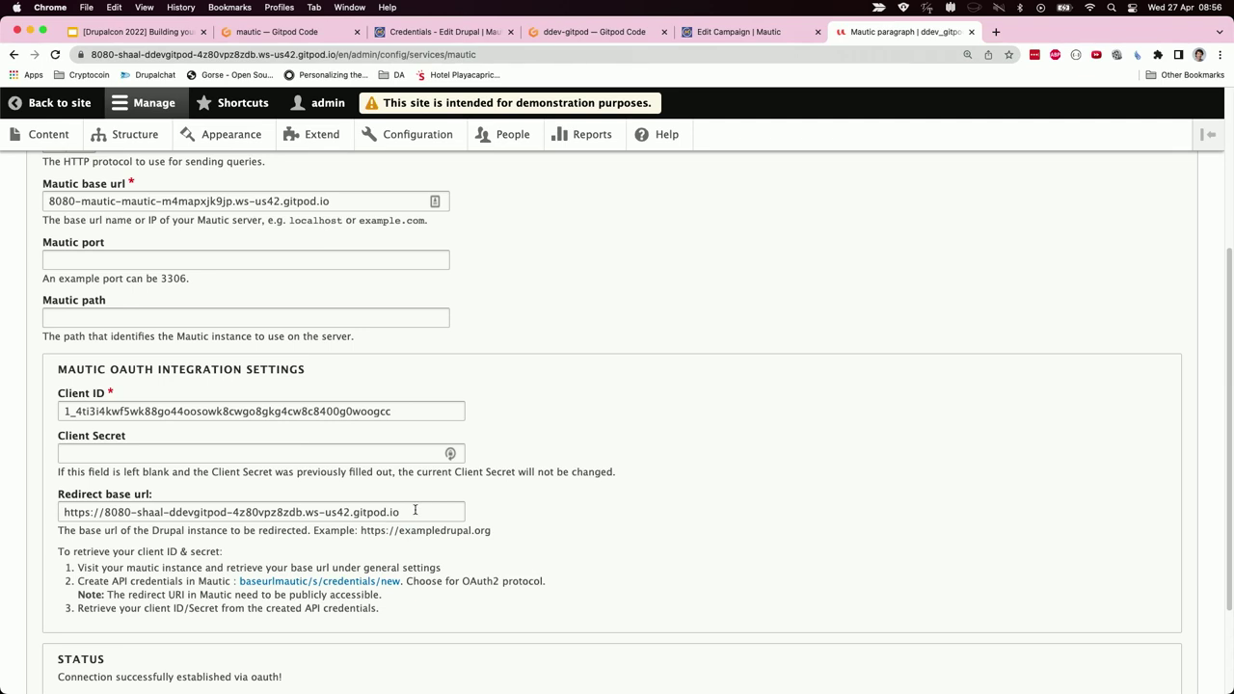
scroll(631, 448, down, 1)
scroll(632, 448, up, 3)
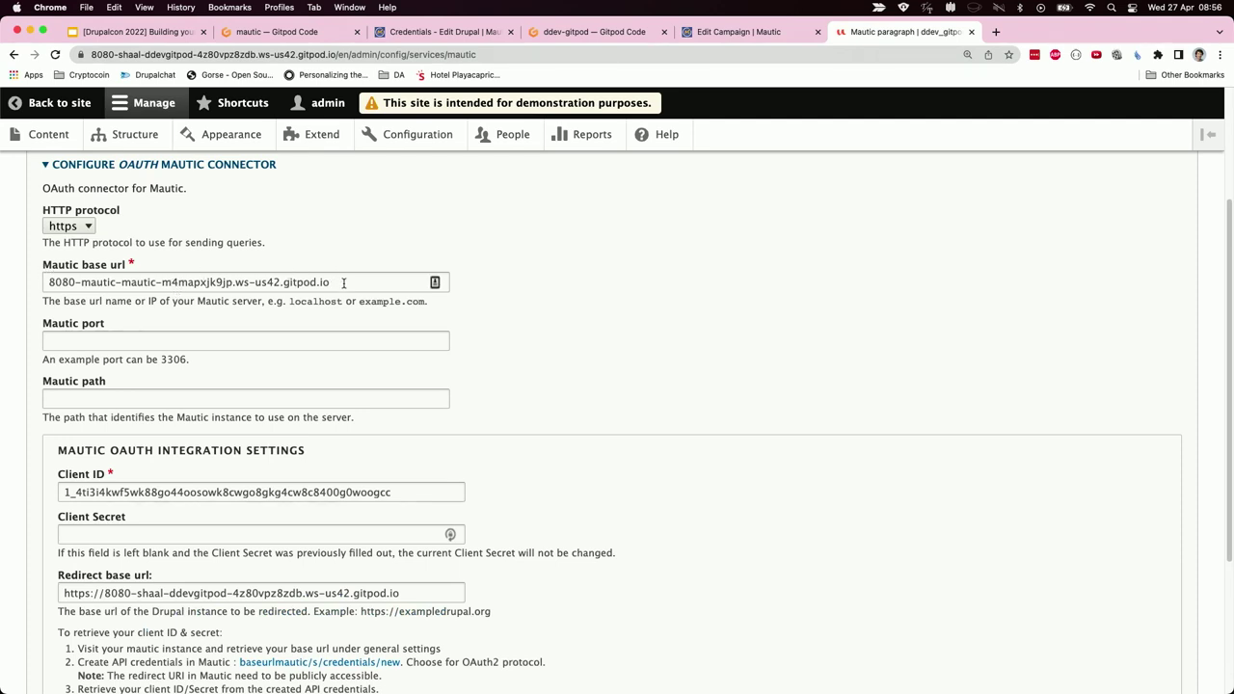
scroll(353, 299, down, 5)
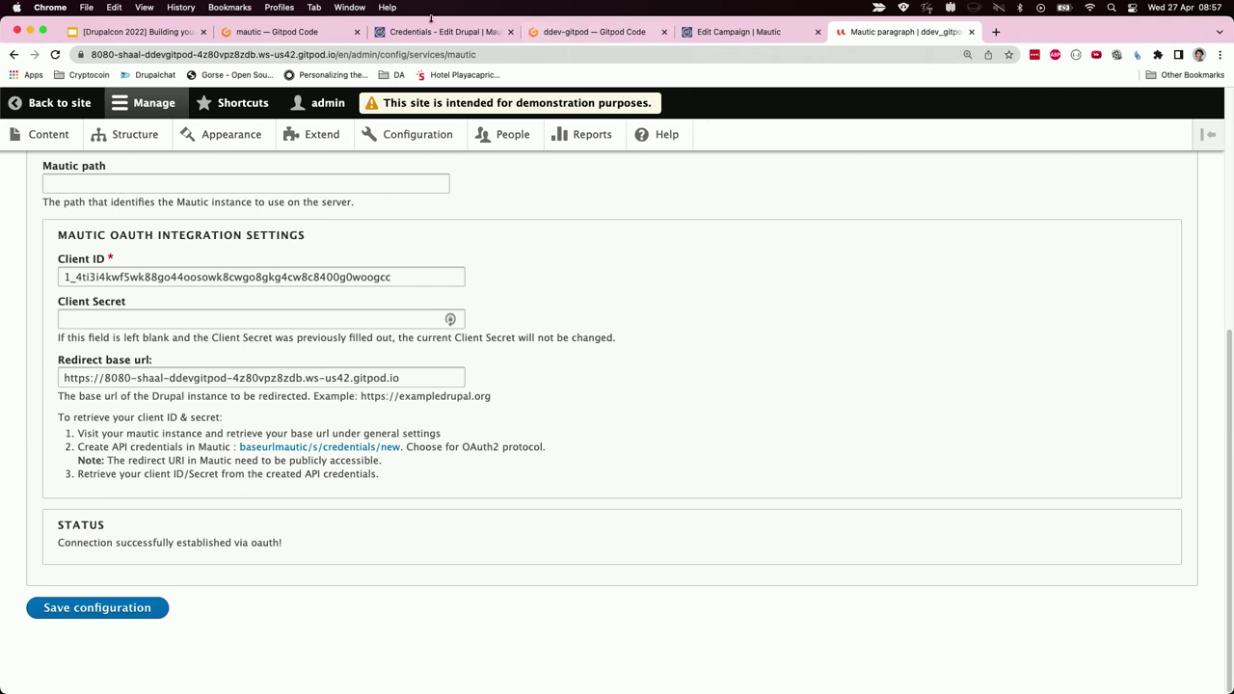
- Open Drupal's block layout, inspect the settings of the "A wonderful newsletter full of recipes" block, and return to the layout
click(147, 142)
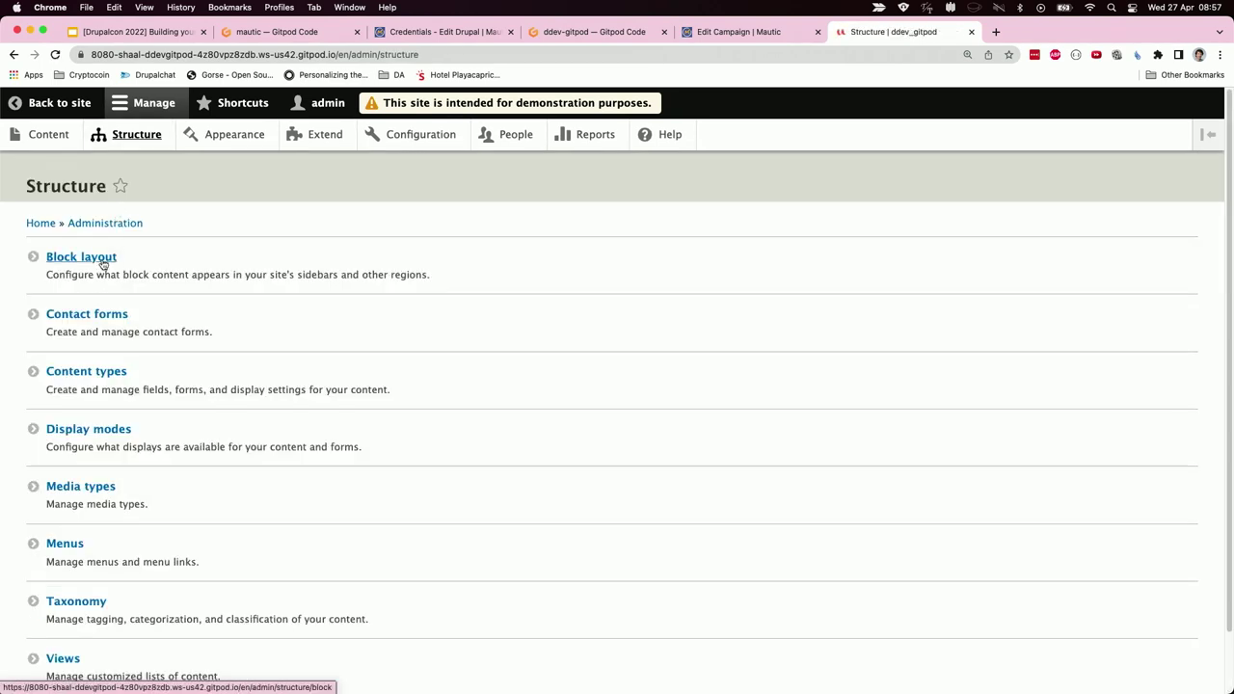
click(96, 258)
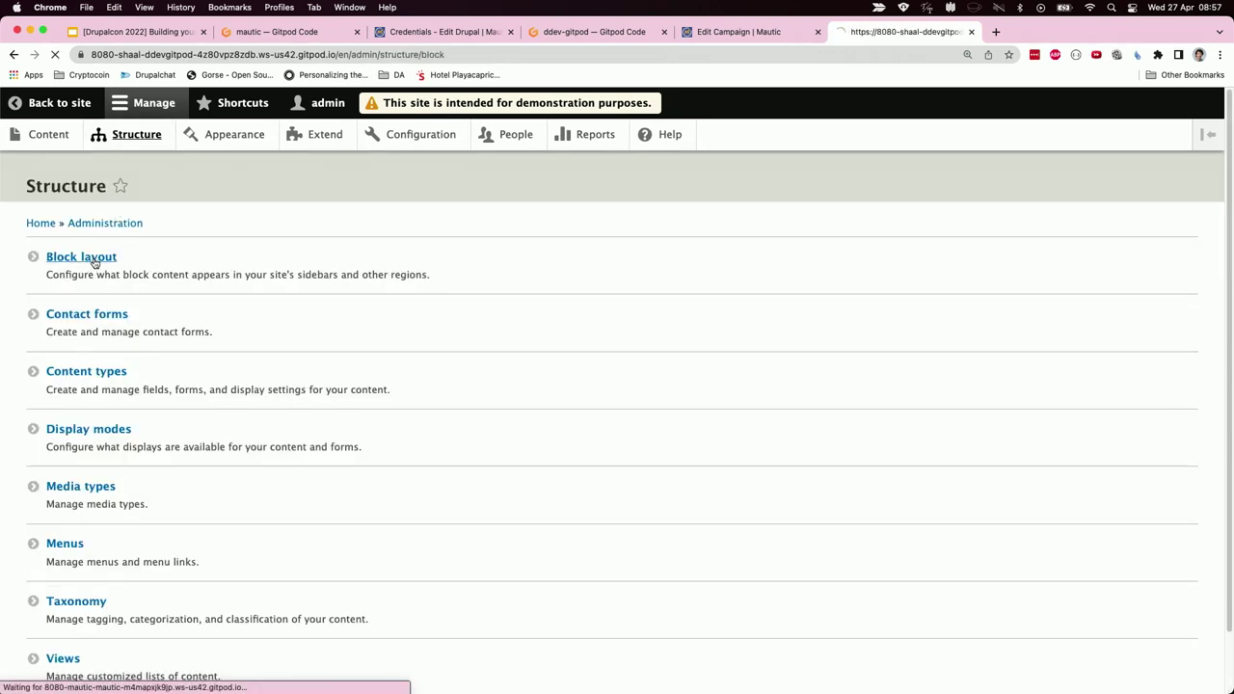
scroll(385, 482, down, 5)
scroll(502, 482, down, 7)
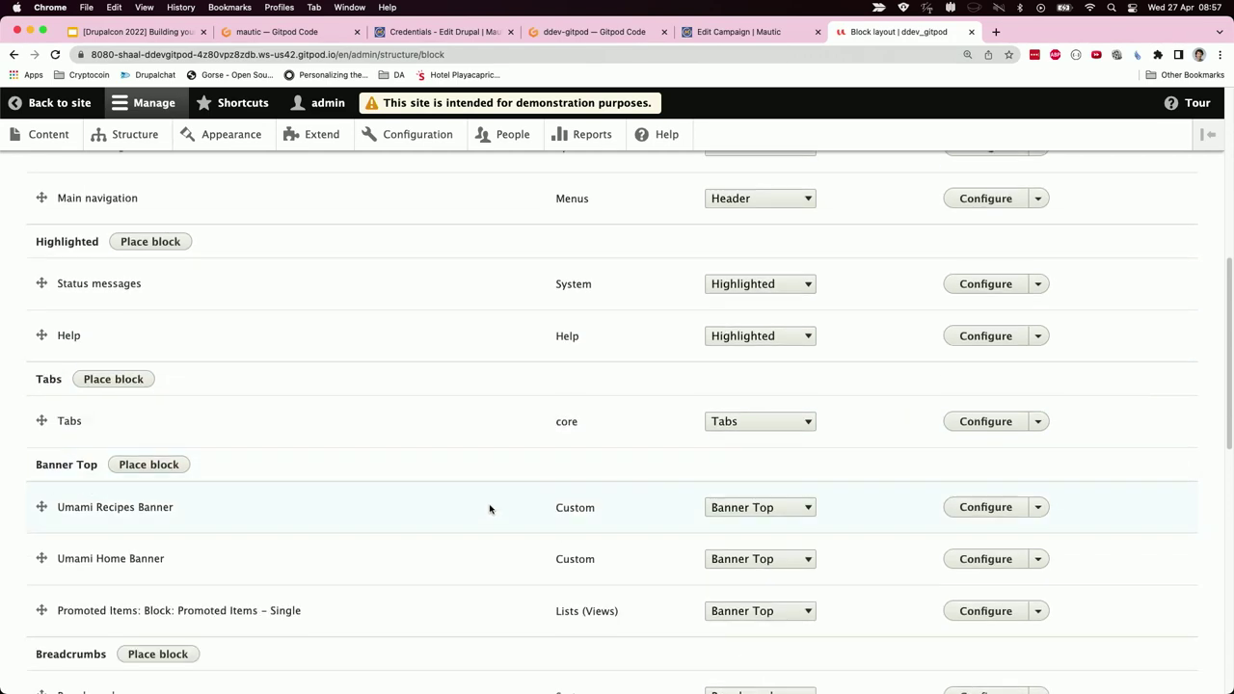
scroll(561, 573, down, 5)
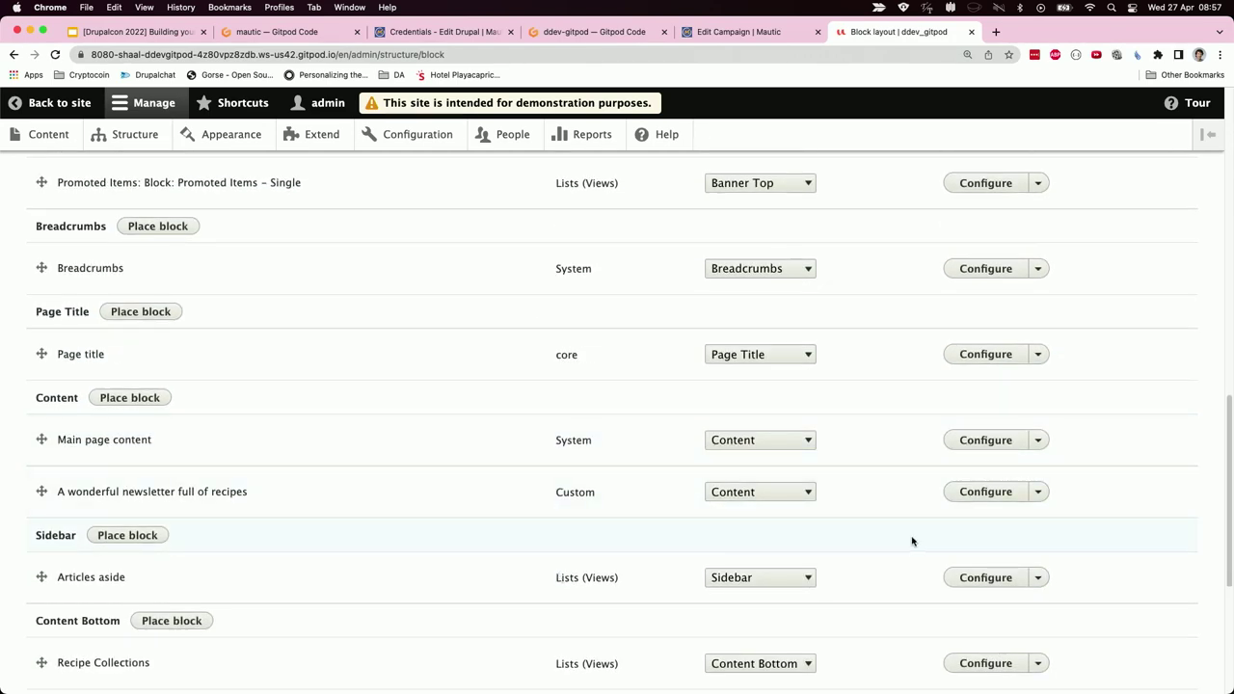
click(987, 494)
scroll(382, 512, down, 2)
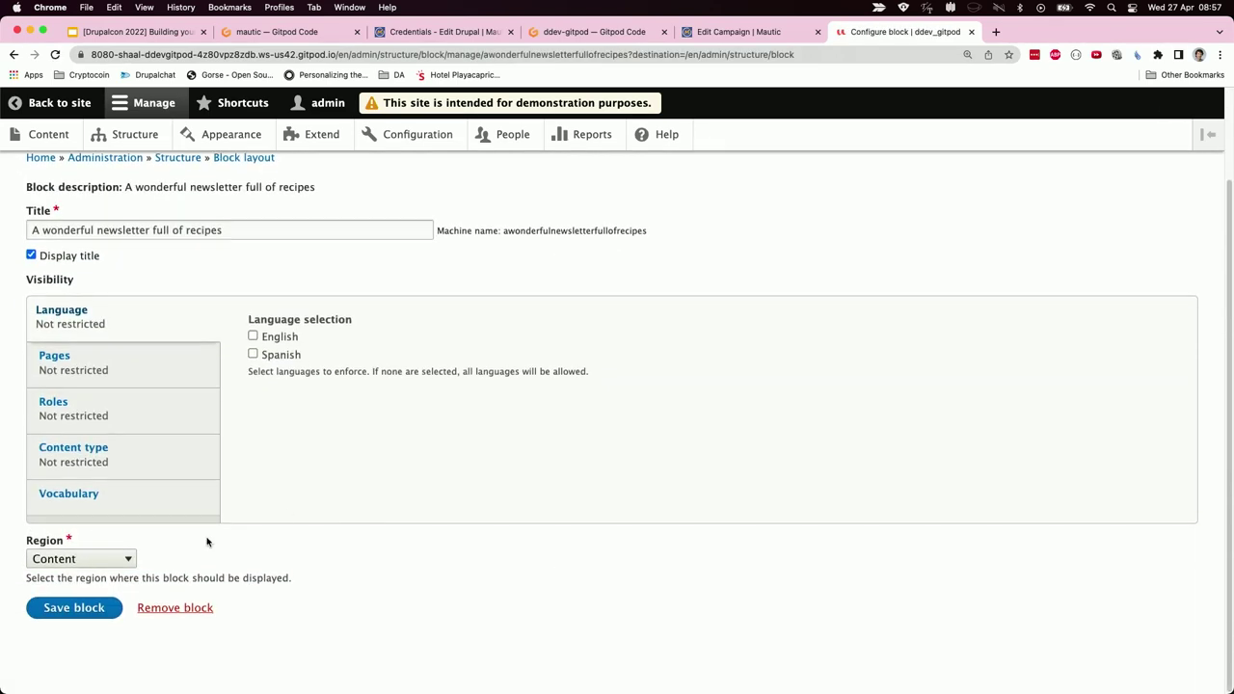
click(12, 56)
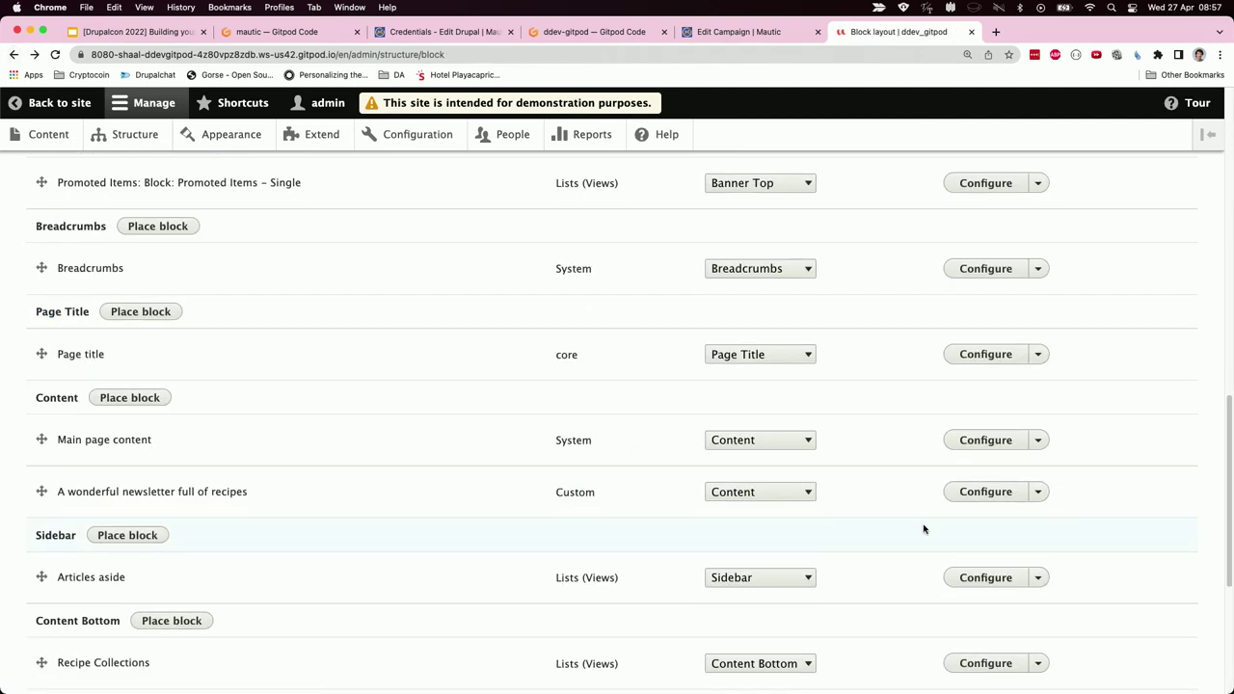
- Start placing a block in the Content region by adding a new custom block of type Mautic
click(1035, 492)
click(146, 404)
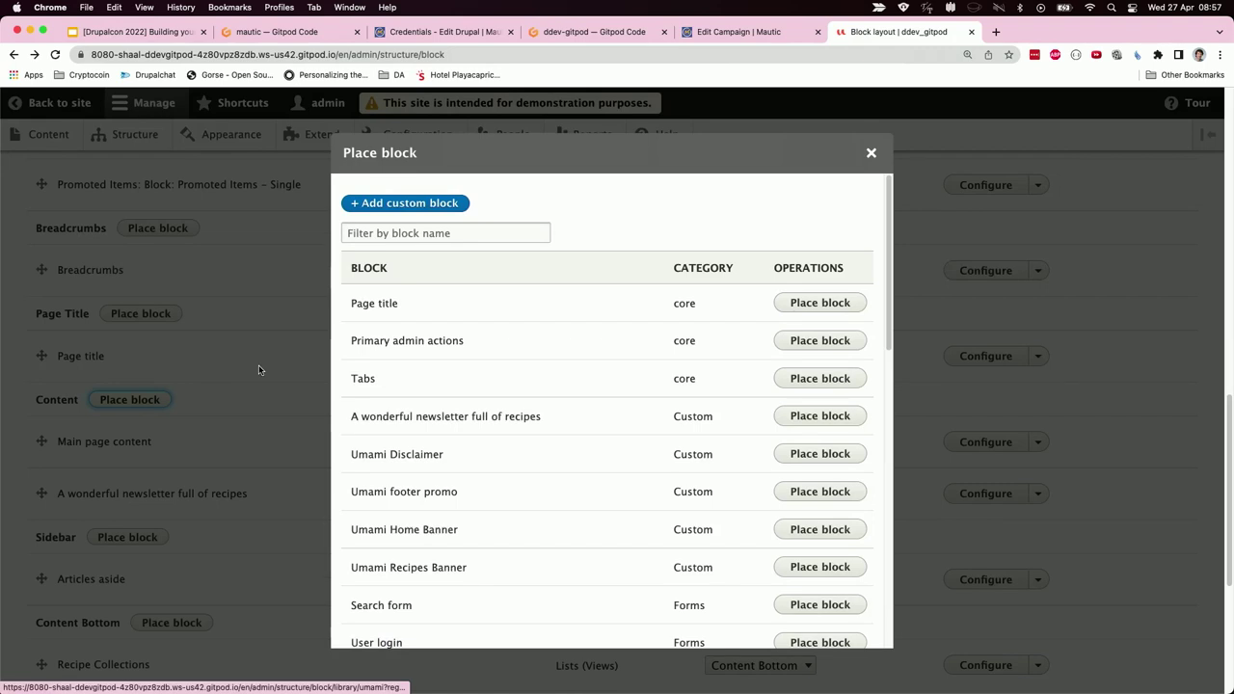
click(430, 211)
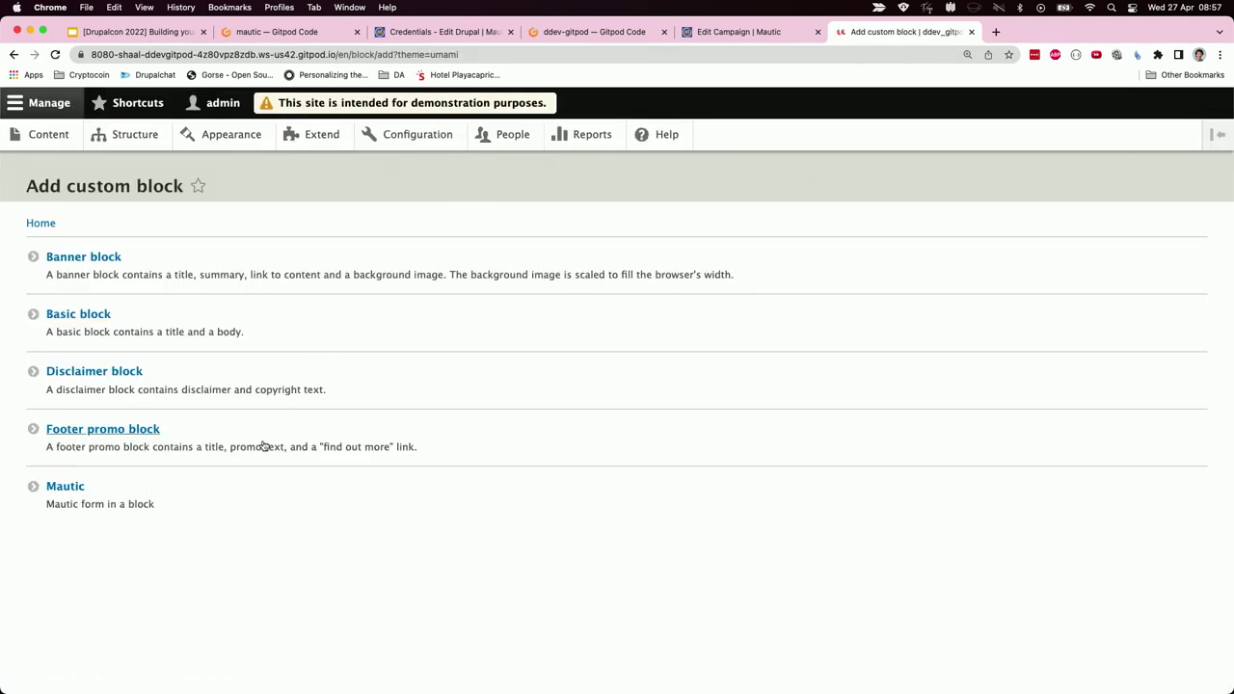
click(56, 486)
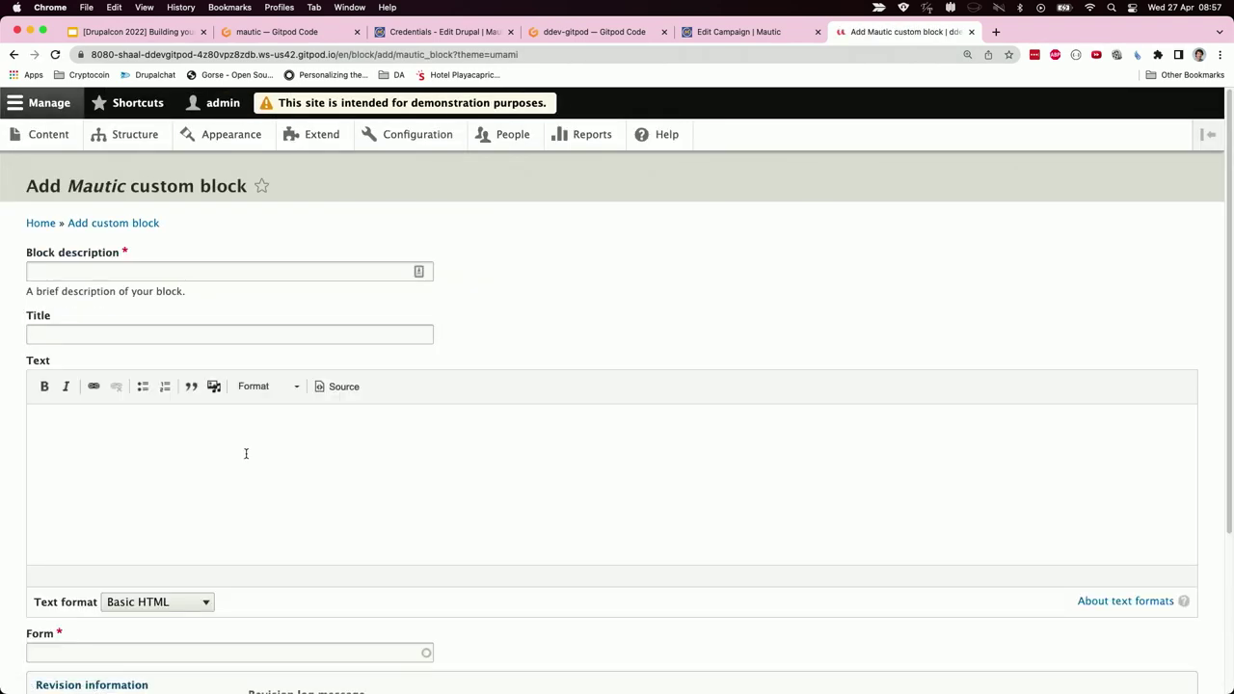
- Choose the "A wonderful newsletter full of recipes" form for the new Mautic block and return to the workshop slides
scroll(204, 491, down, 5)
click(66, 436)
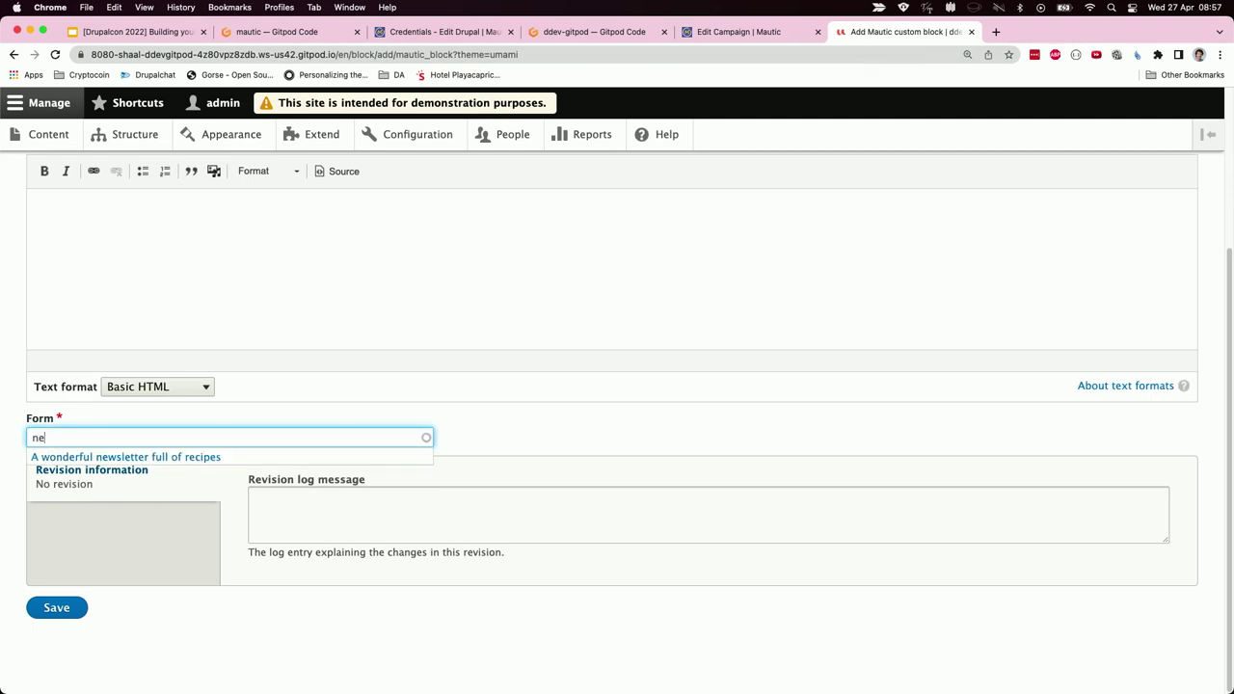
click(215, 459)
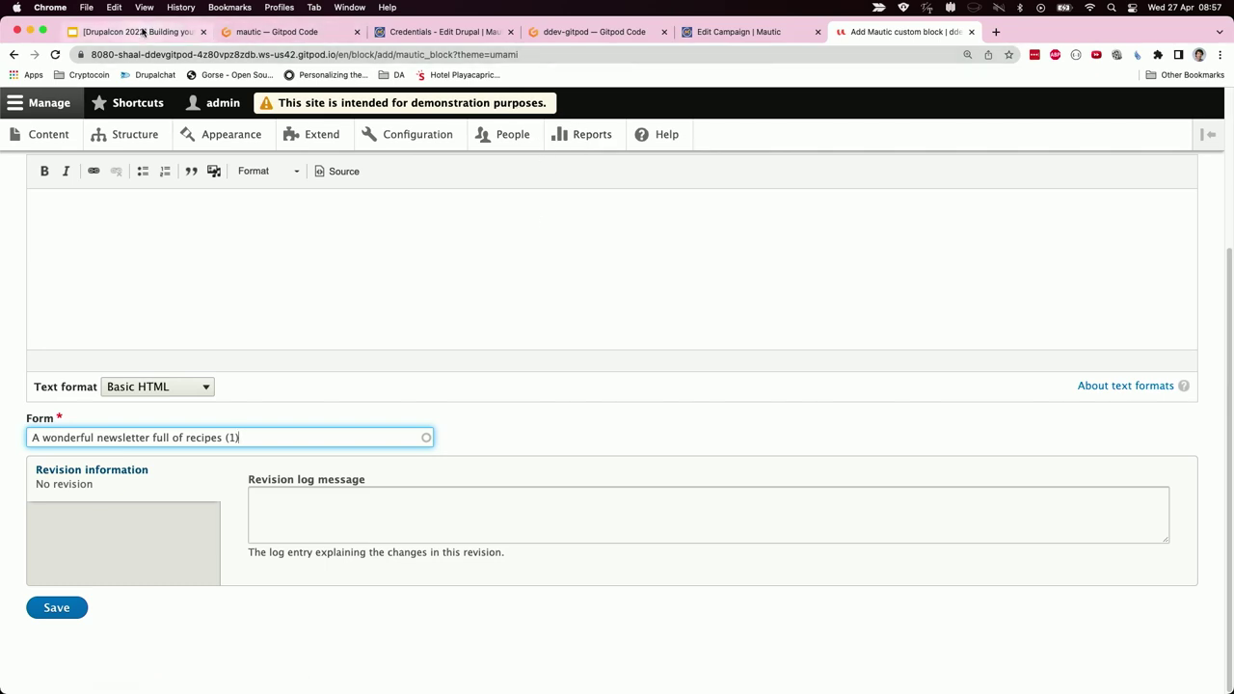
click(142, 36)
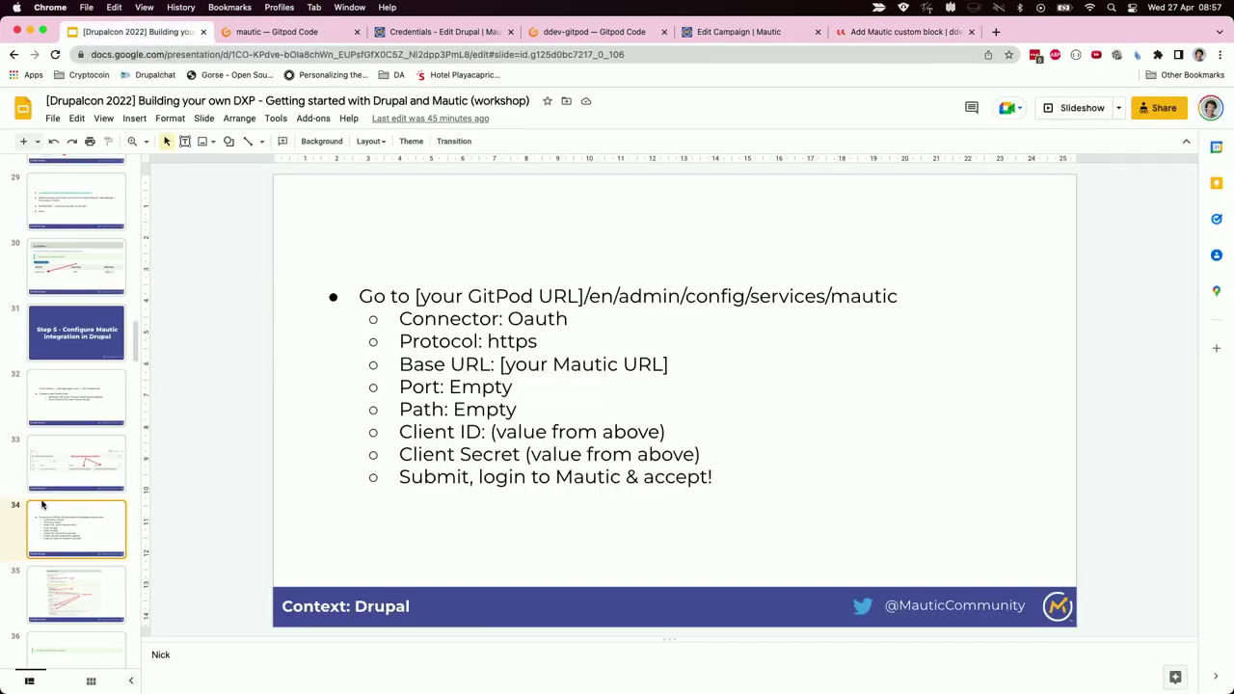
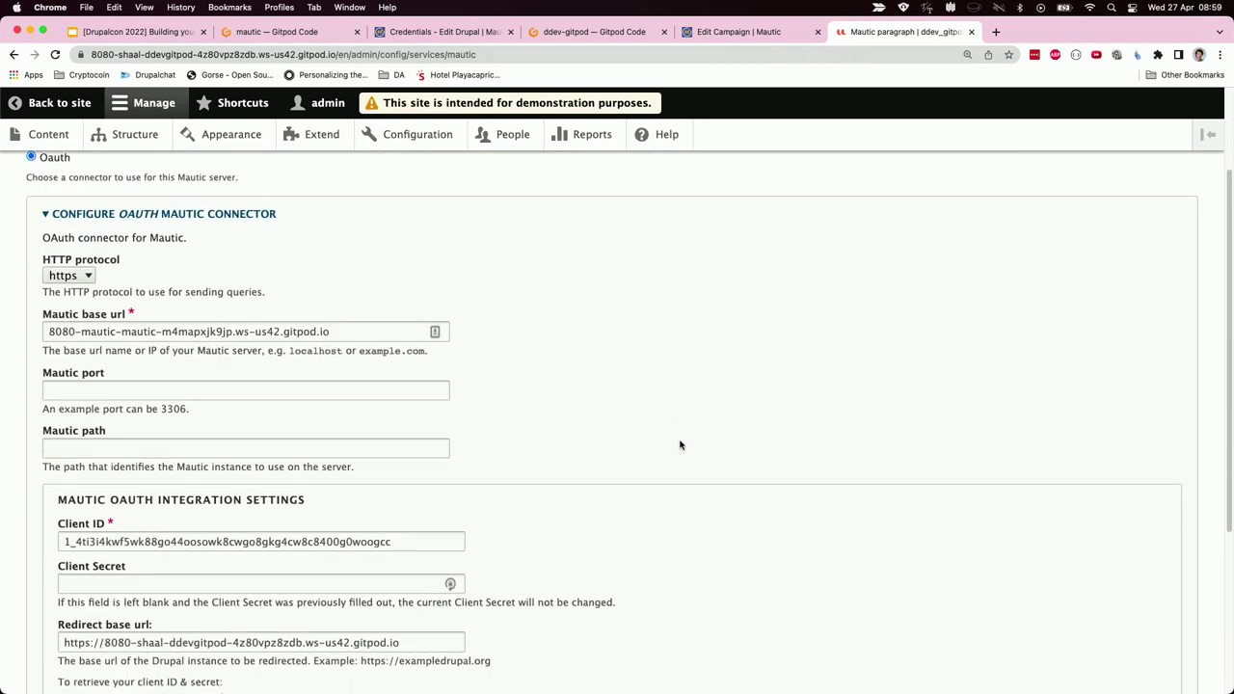
- Switch from Drupal's connector settings to Mautic and open the Newsletter email for editing
scroll(681, 446, up, 1)
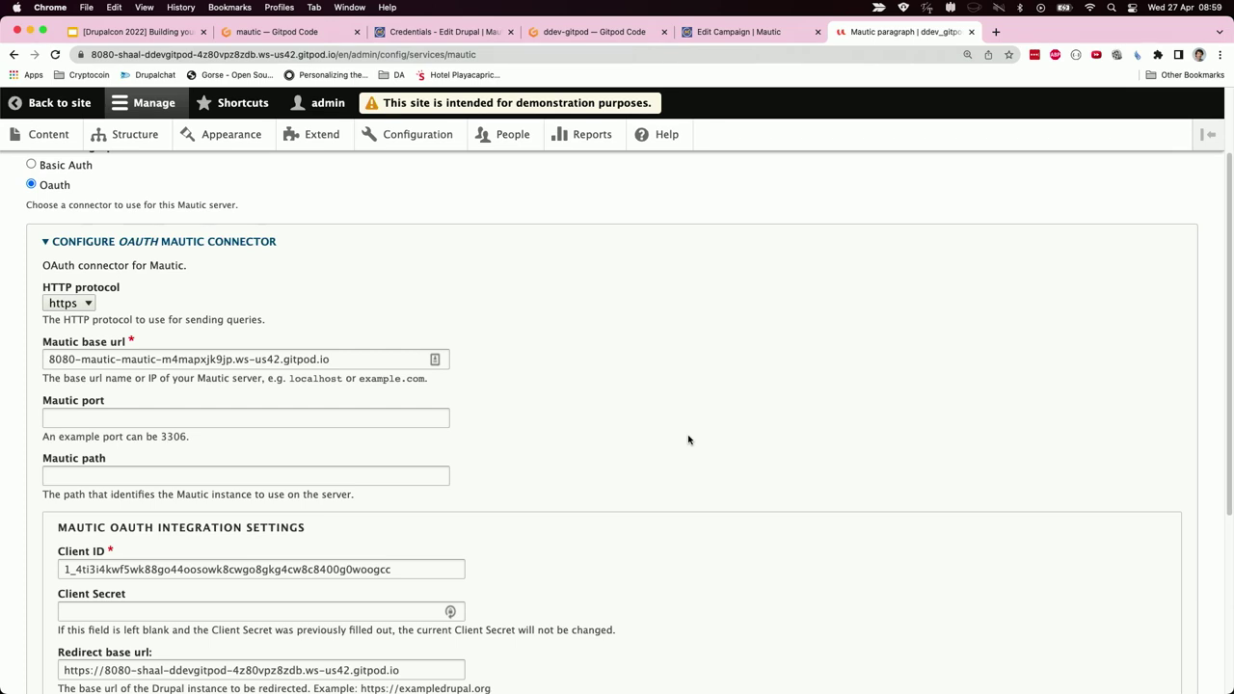
click(728, 37)
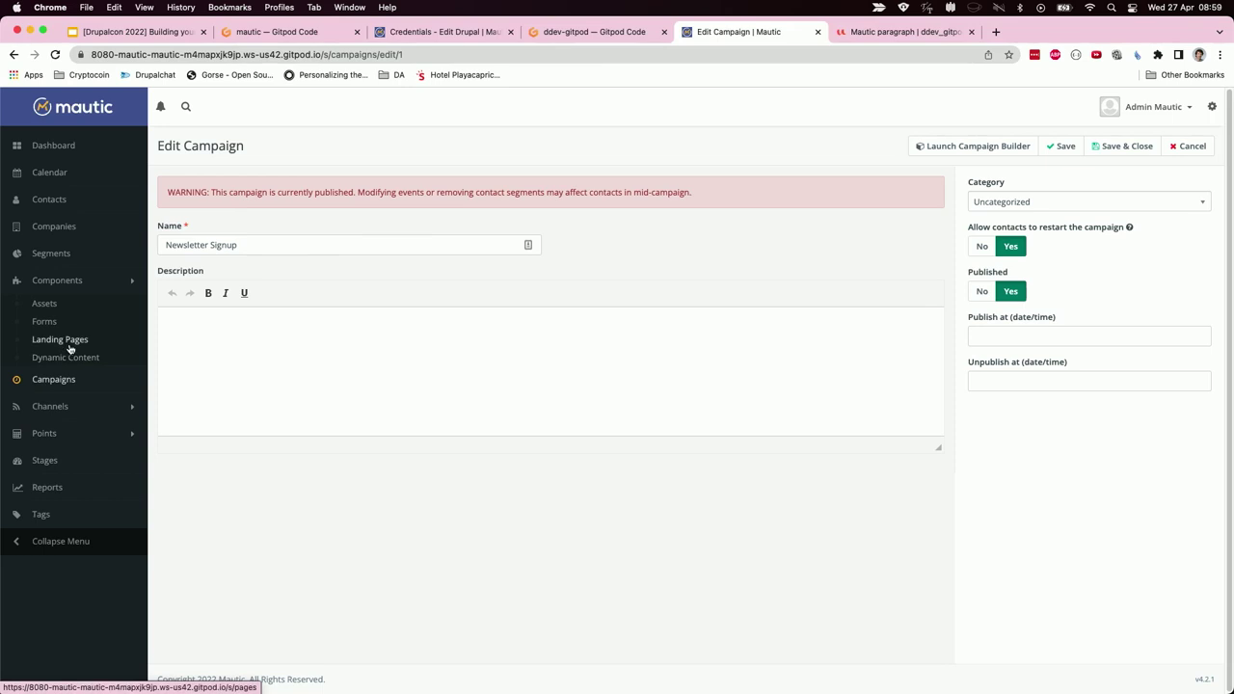
click(56, 407)
click(60, 377)
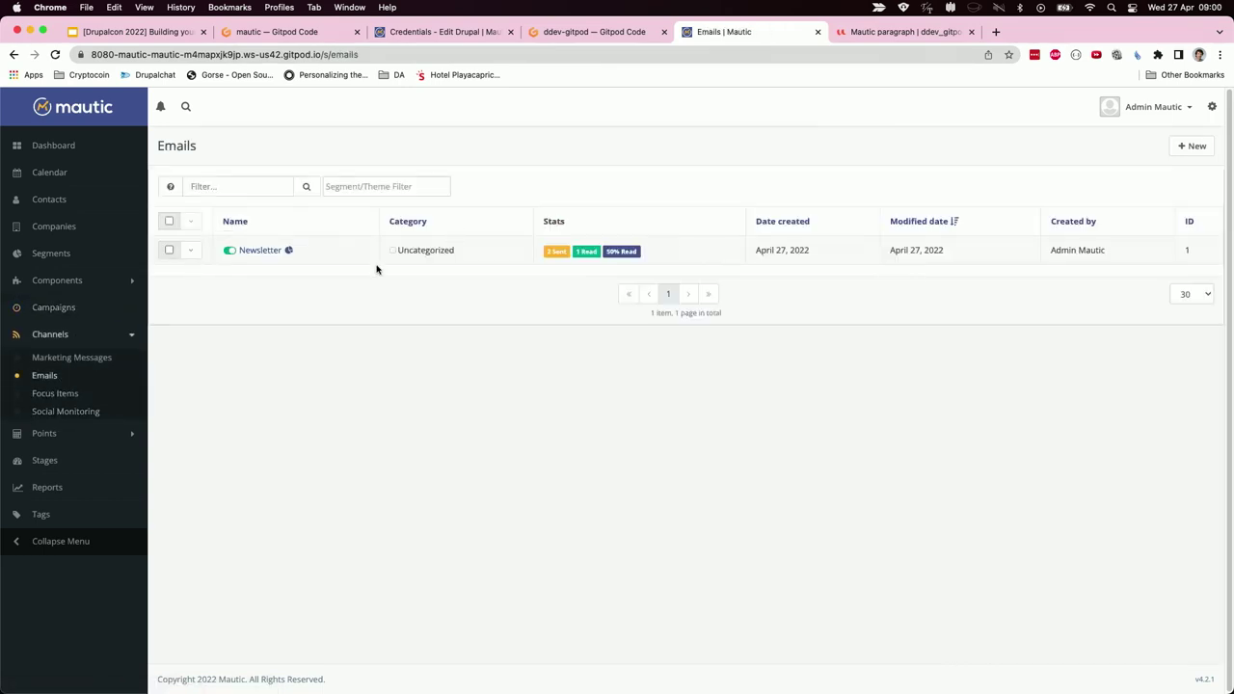
click(258, 250)
click(990, 146)
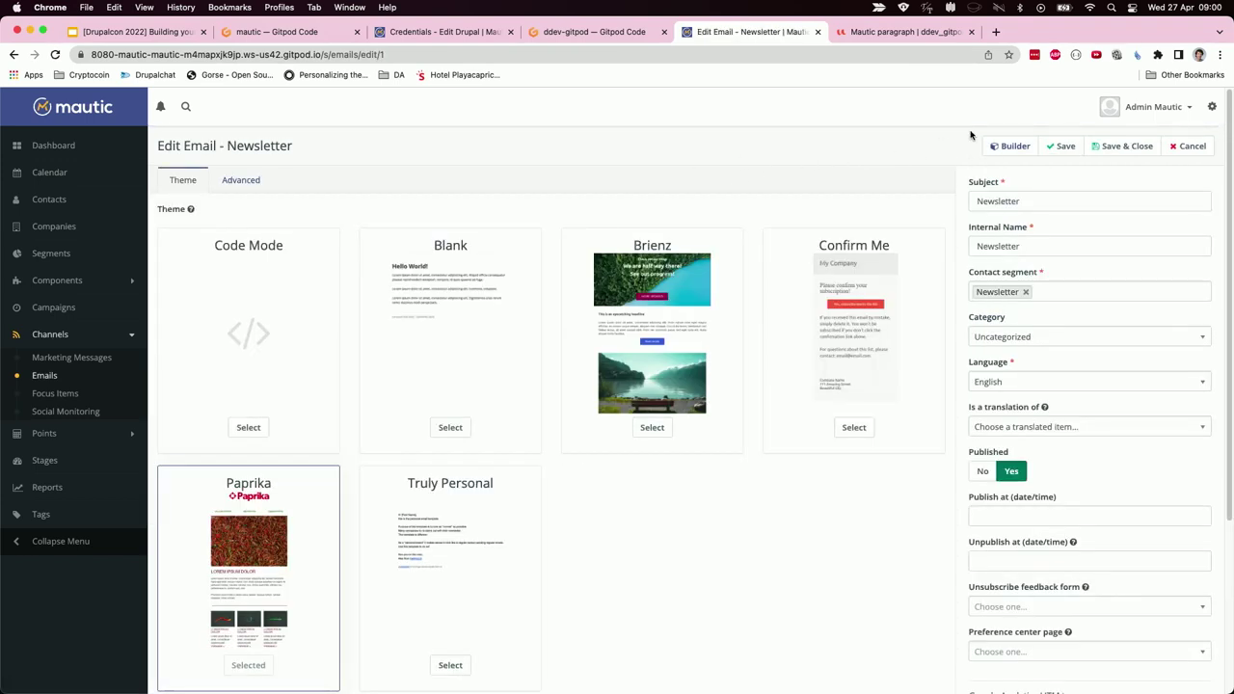
- View the Newsletter email's design in the builder down to its dynamic content placeholder, and close the builder
click(1006, 147)
scroll(780, 389, down, 3)
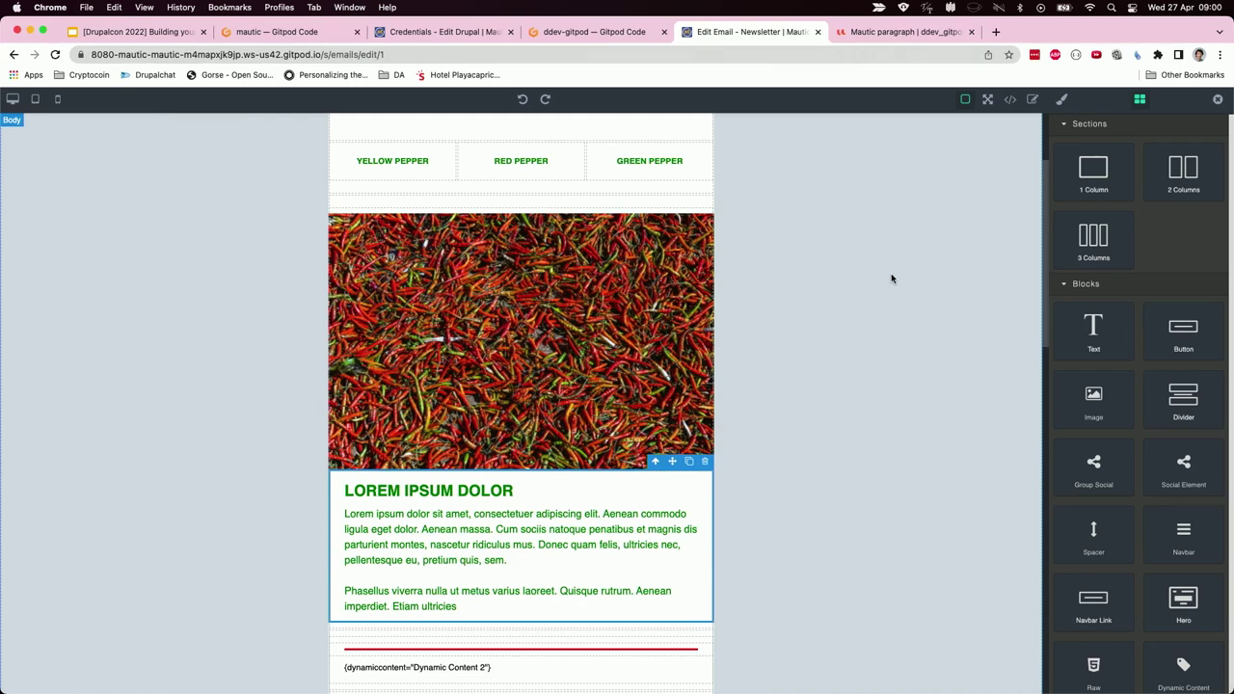
click(1217, 98)
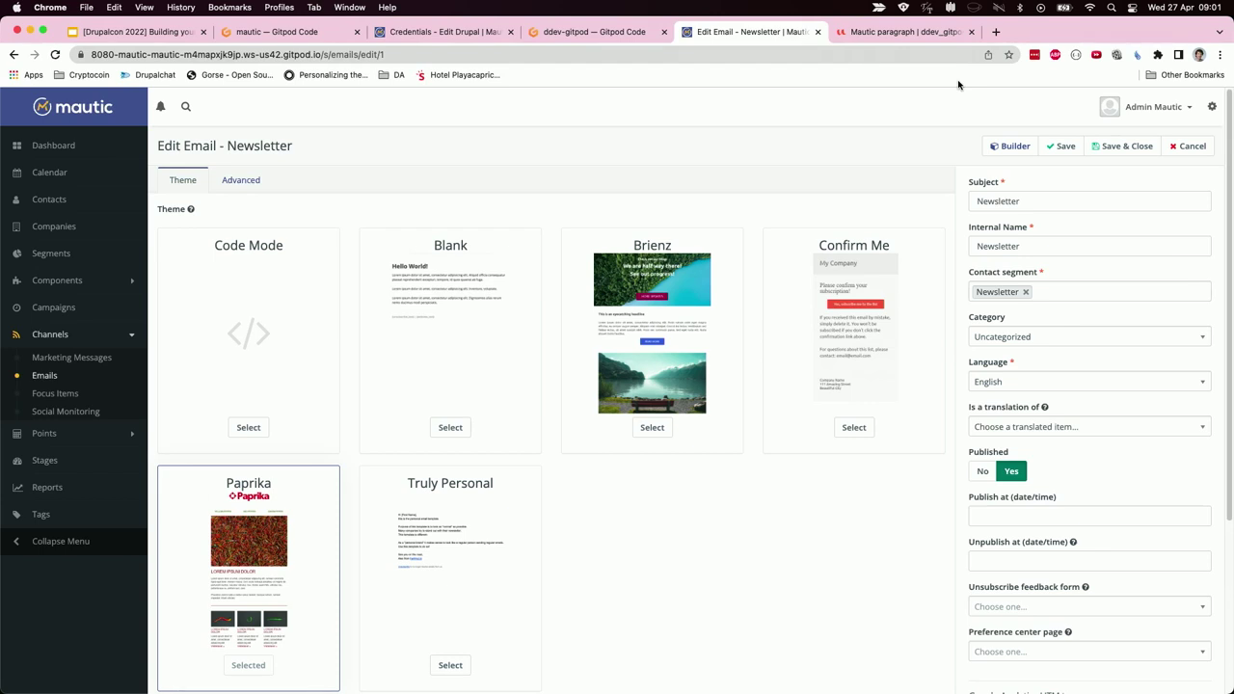
- Return to the workshop slides and look ahead through the thumbnails to the "Step 6" section
click(94, 33)
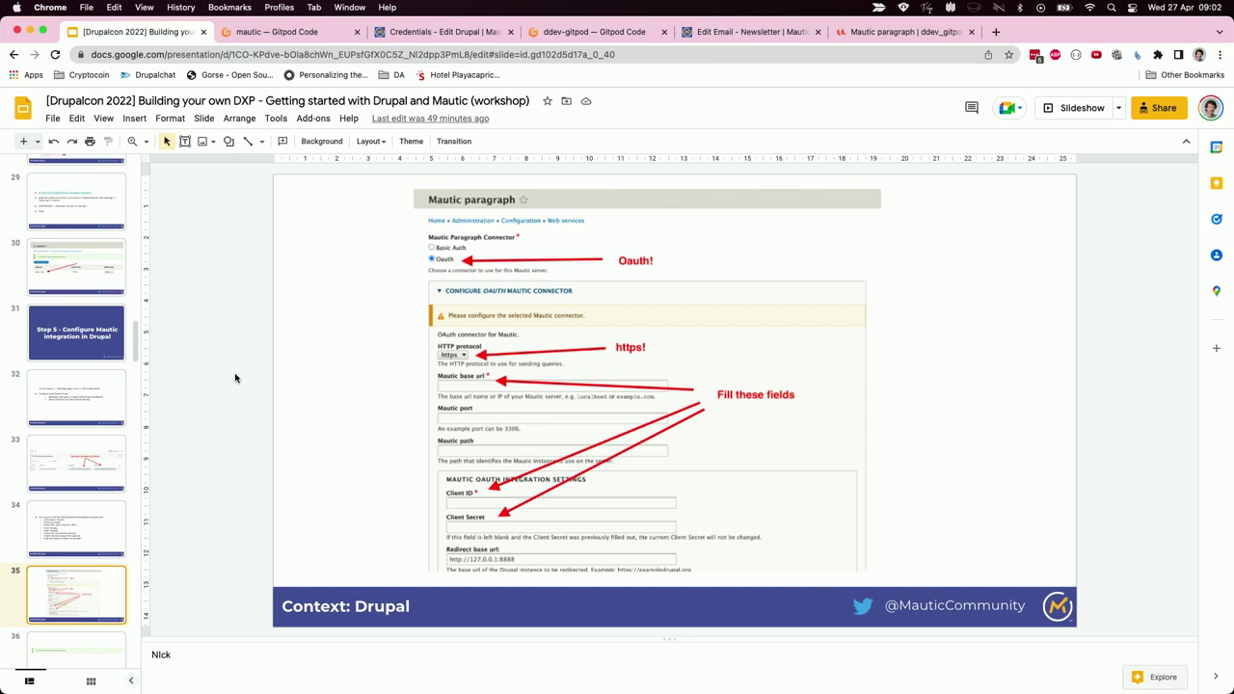
scroll(67, 526, down, 3)
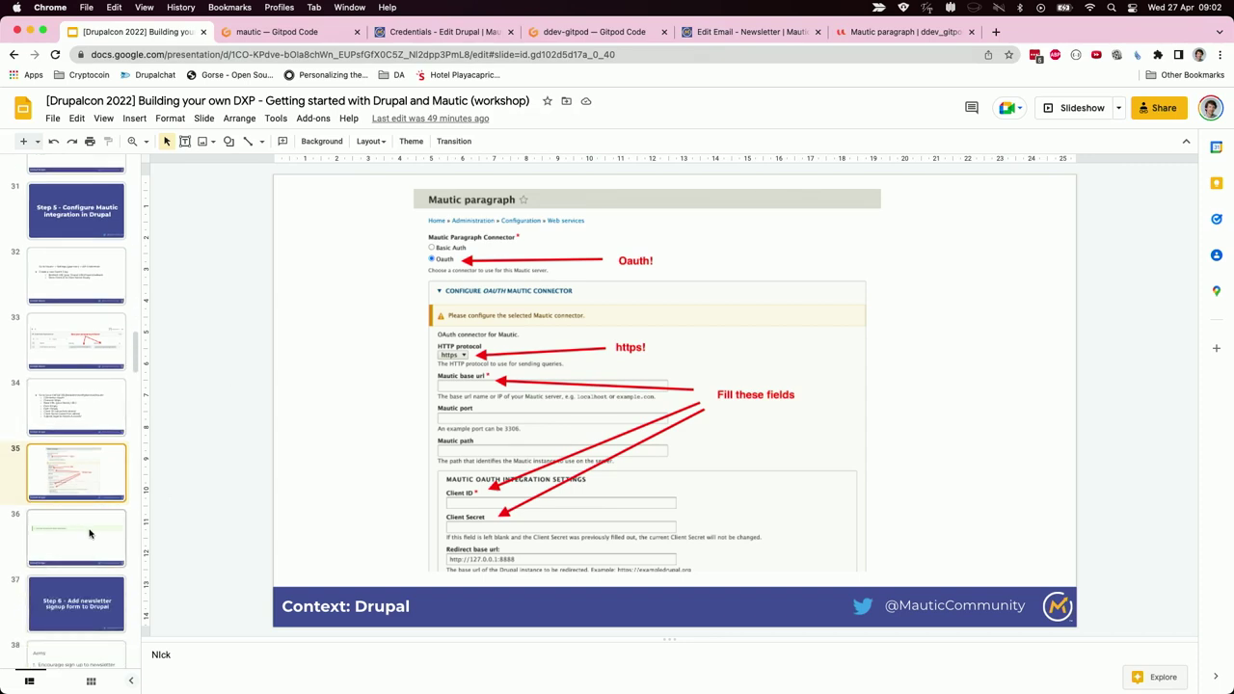
scroll(69, 508, down, 1)
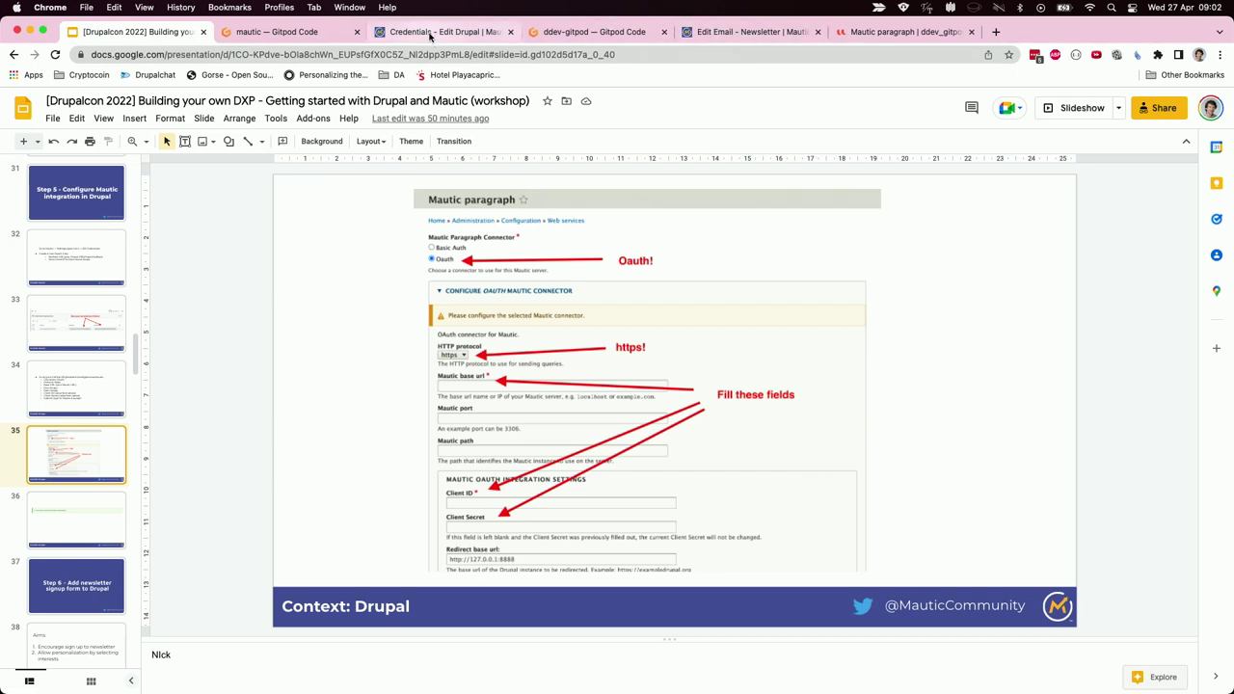
- View Mautic's list of available plugins, check the workshop slides briefly, and return to the plugin list
click(749, 37)
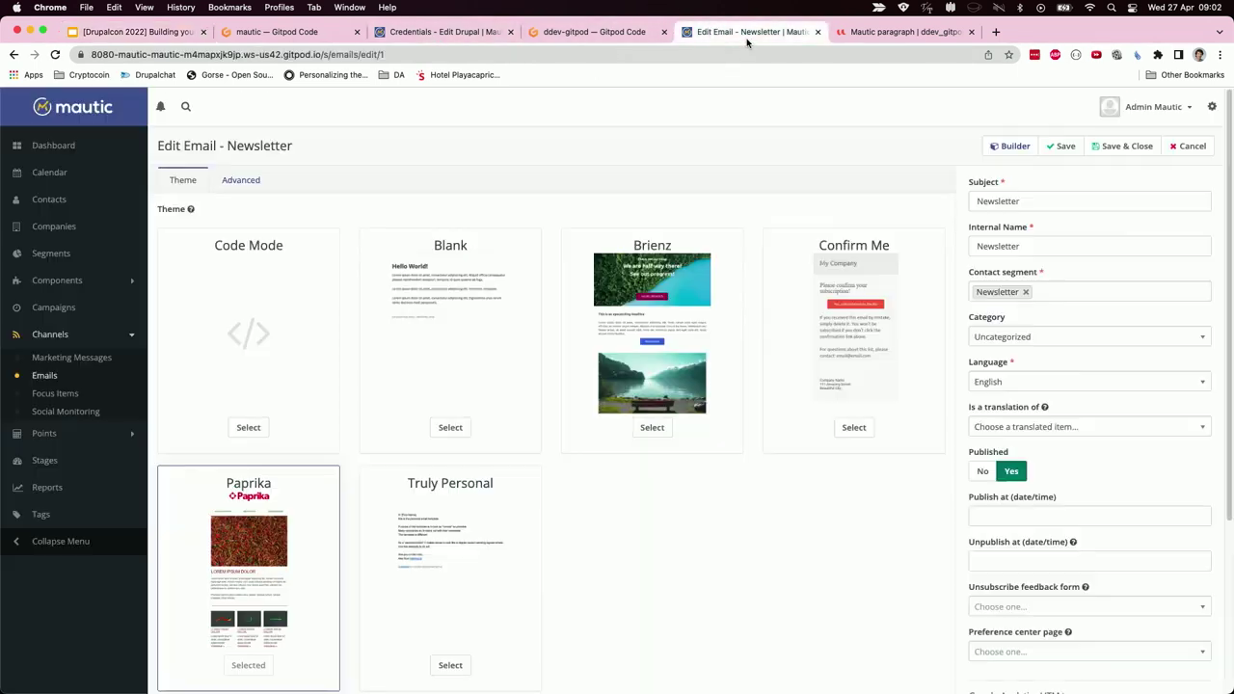
click(1212, 107)
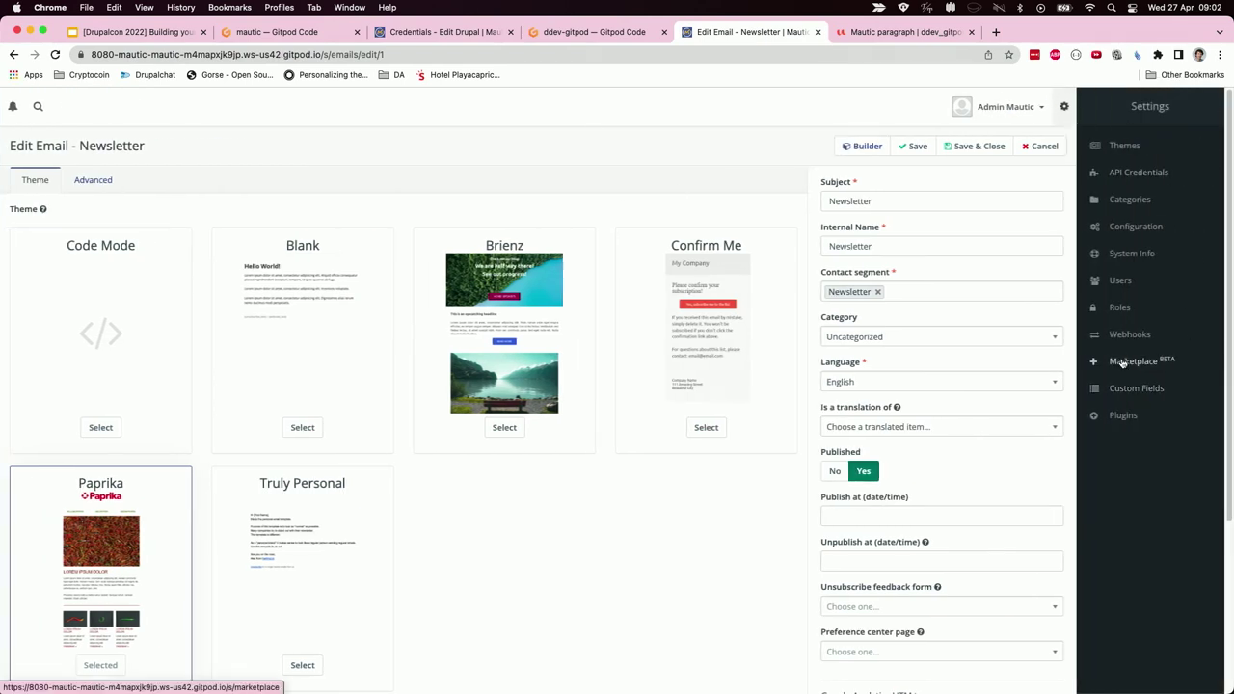
click(1118, 417)
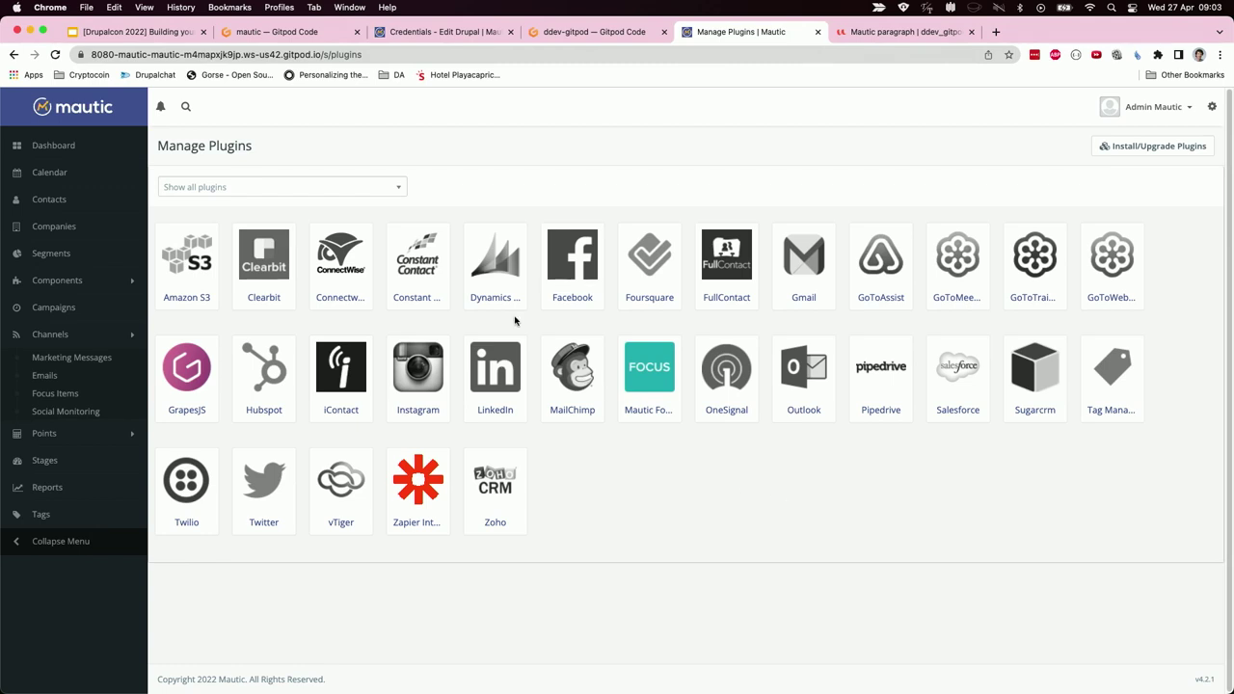
click(135, 31)
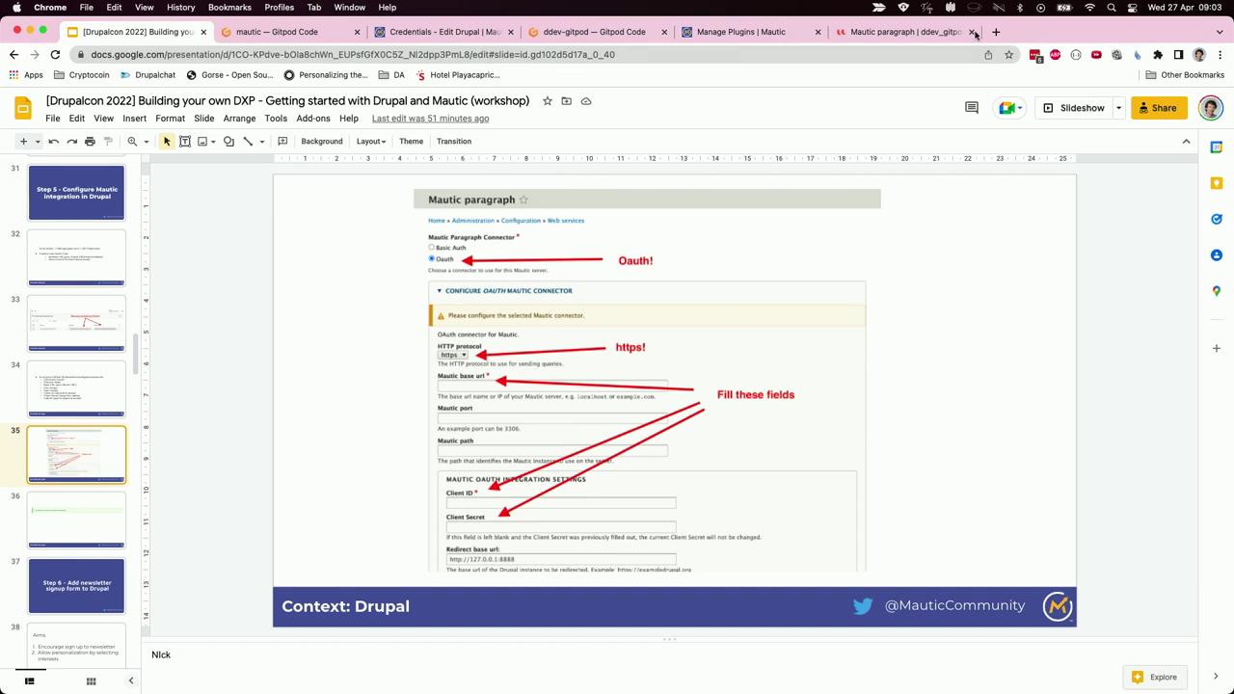
click(739, 31)
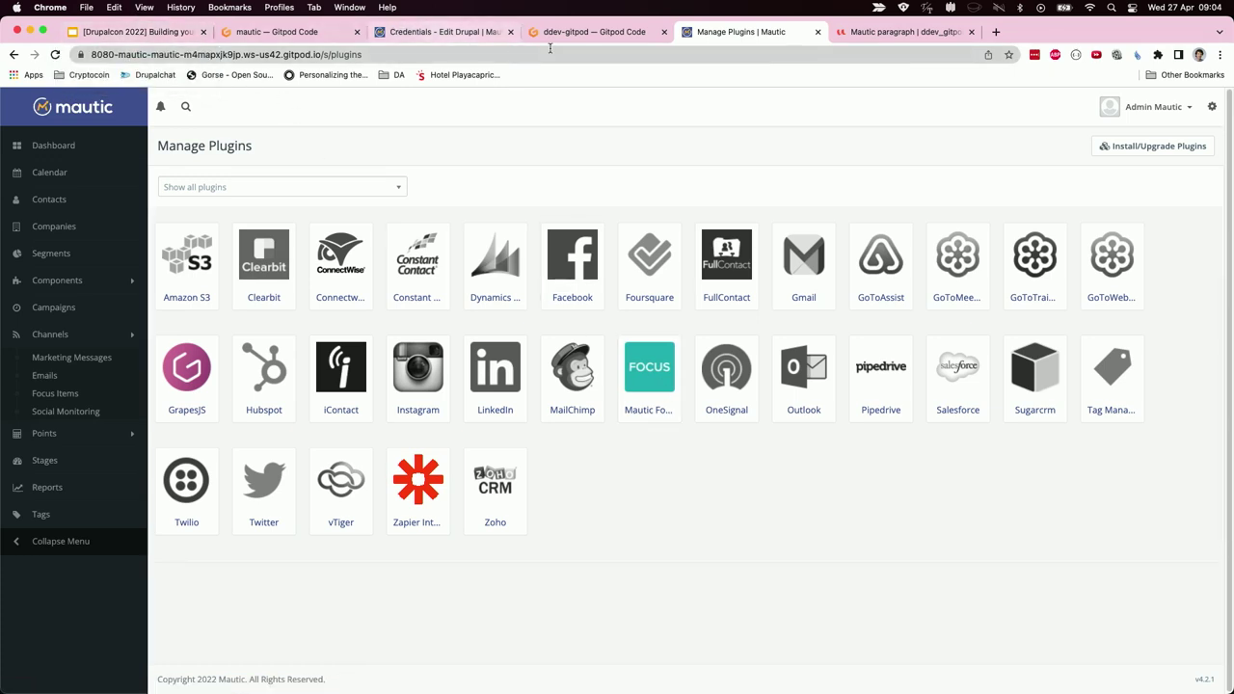
- Switch to Drupal and review the Mautic Paragraph Connector choice and the OAuth connector settings
click(902, 31)
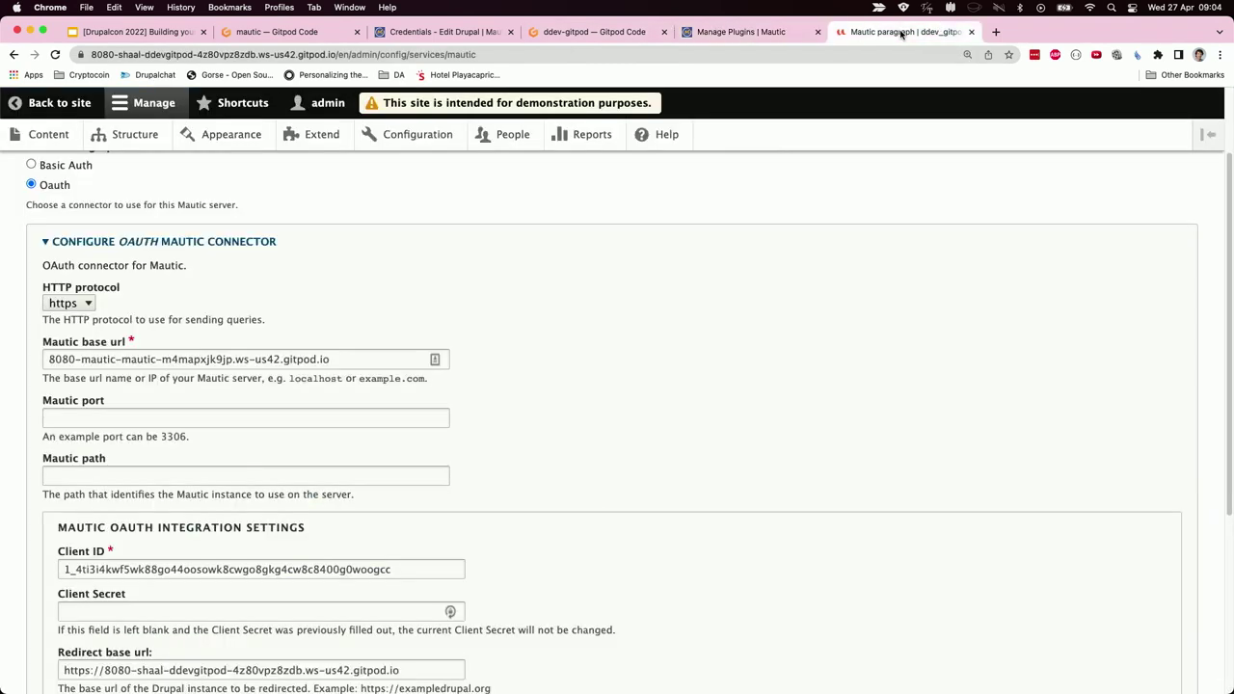
scroll(525, 290, up, 1)
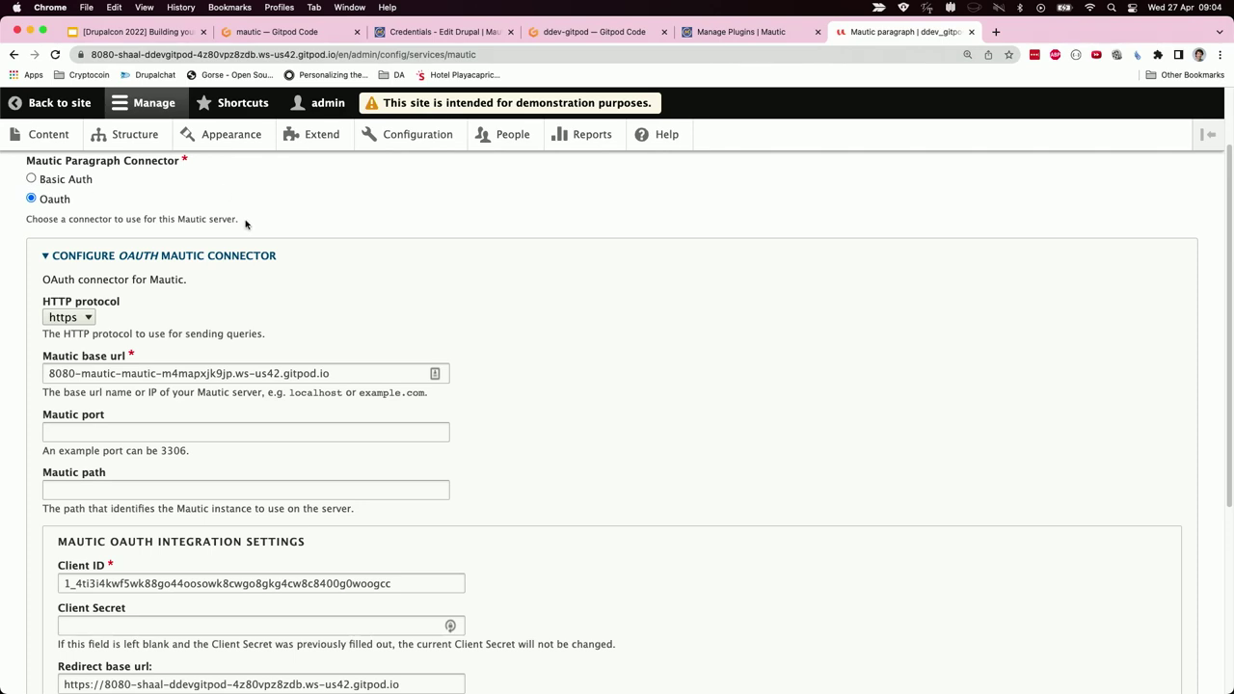
scroll(246, 225, down, 1)
scroll(246, 224, up, 1)
- Present the workshop slides and advance to "Step 6 - Add newsletter signup form to Drupal"
click(131, 30)
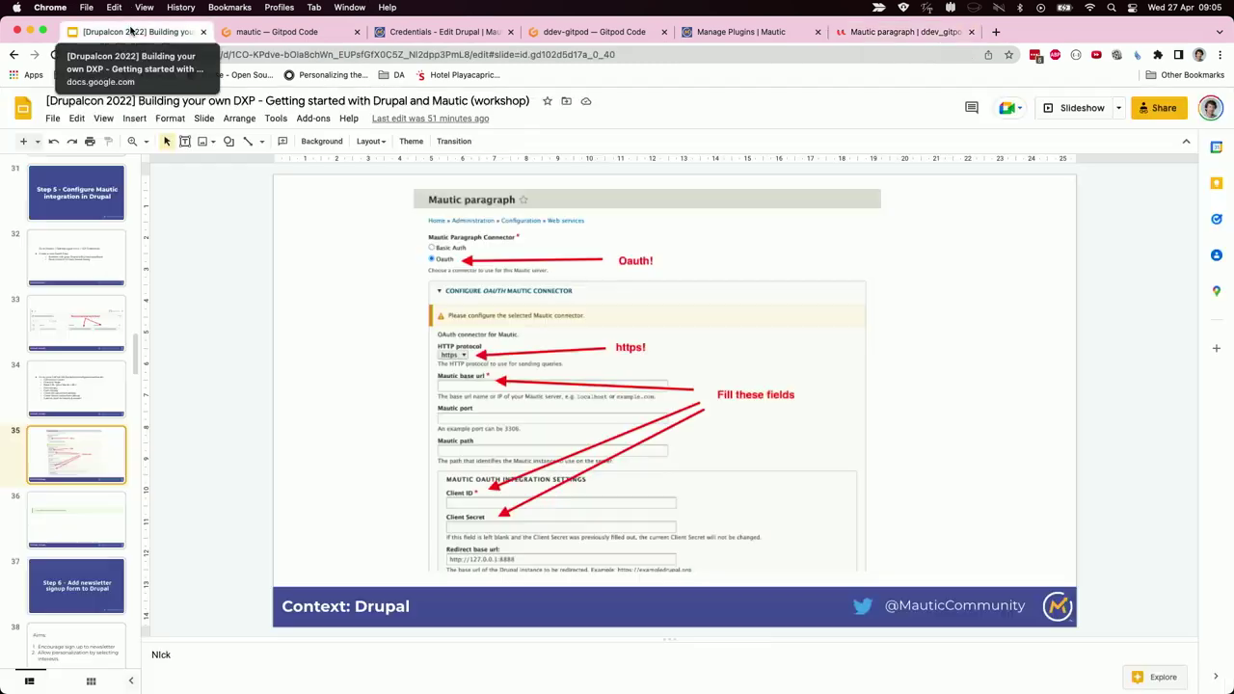
click(1055, 110)
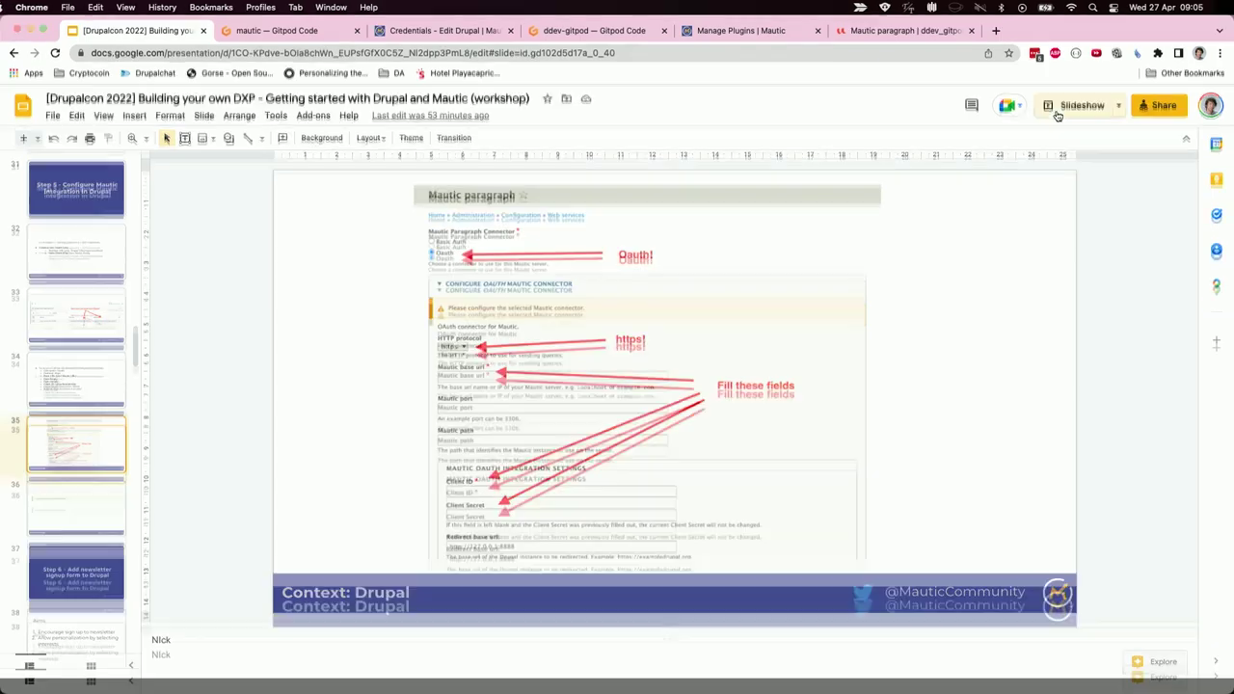
key(Right)
key(Right)
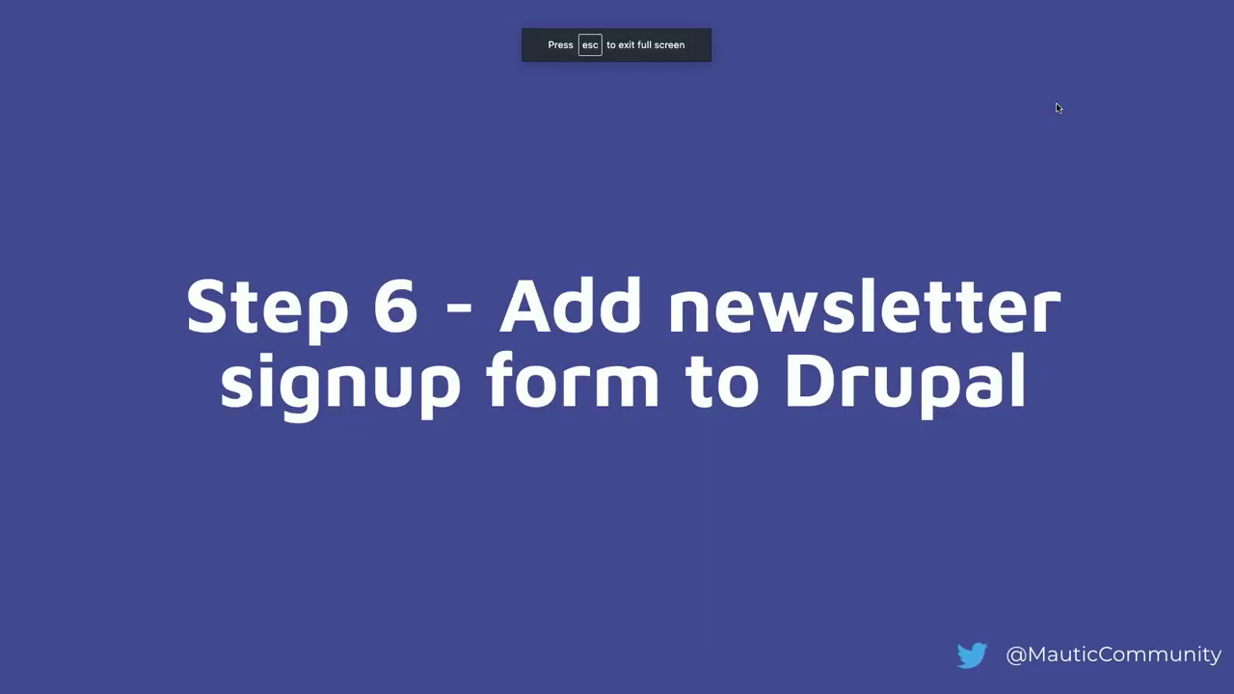
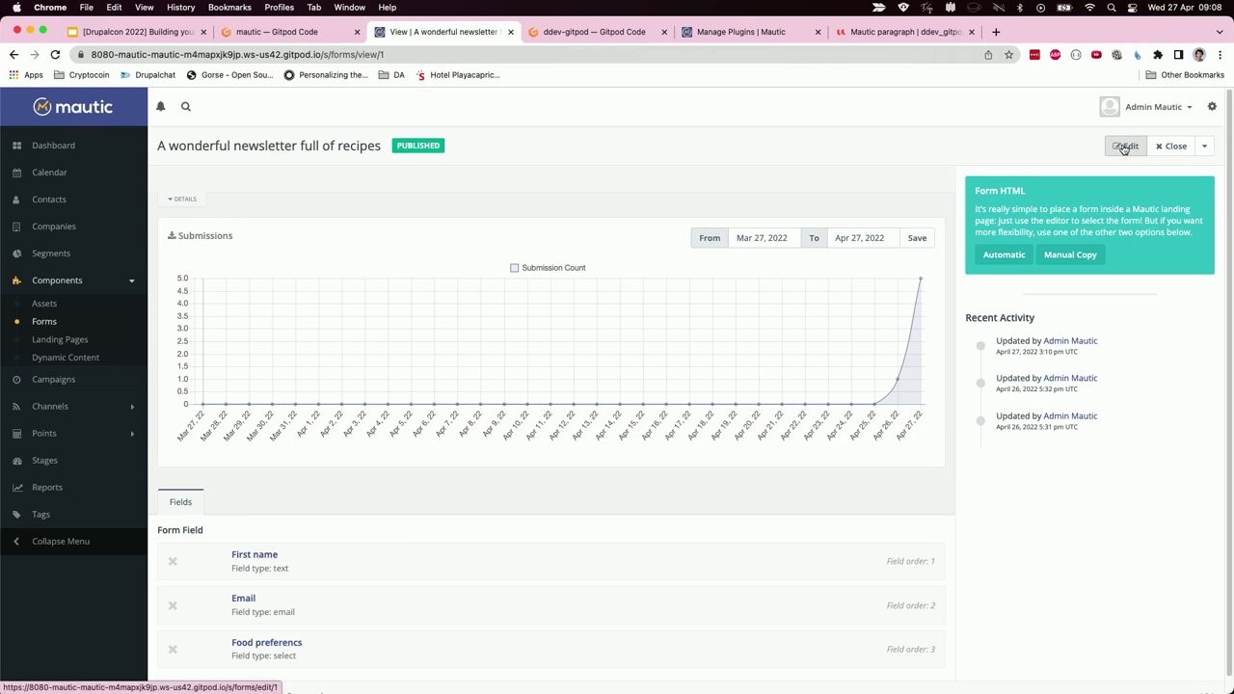
- Open the "A wonderful newsletter full of recipes" form for editing in Mautic and check the slide on creating the form
click(1123, 147)
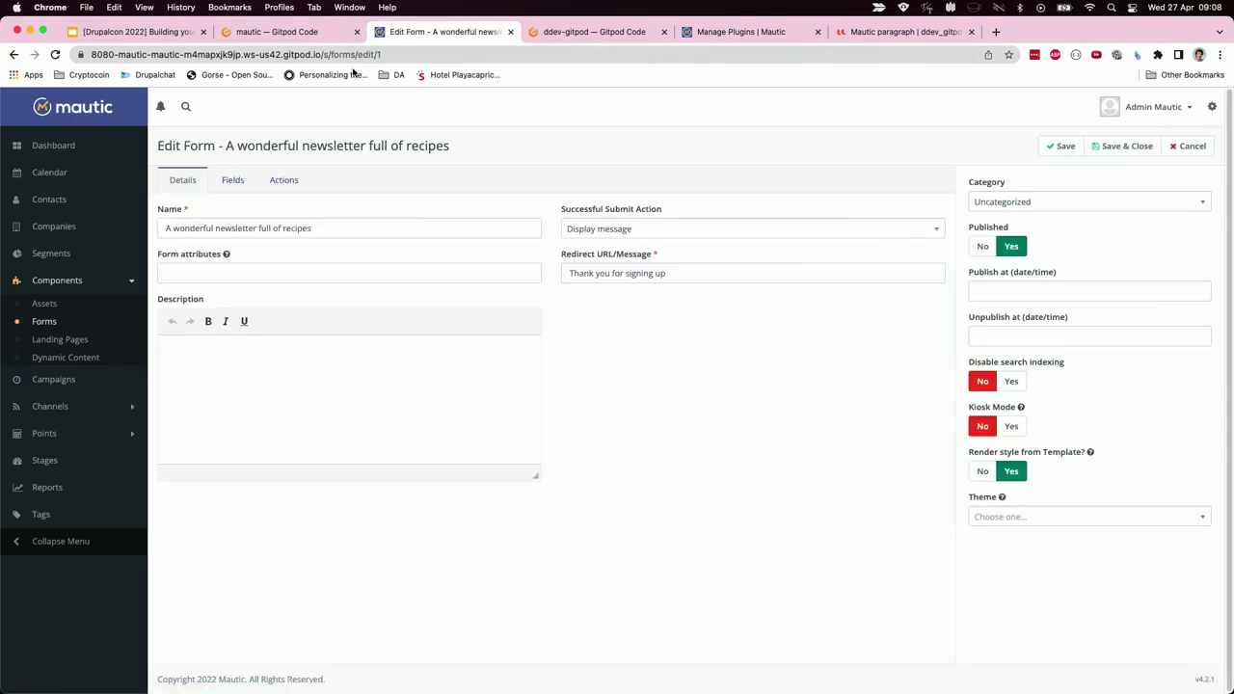
click(154, 34)
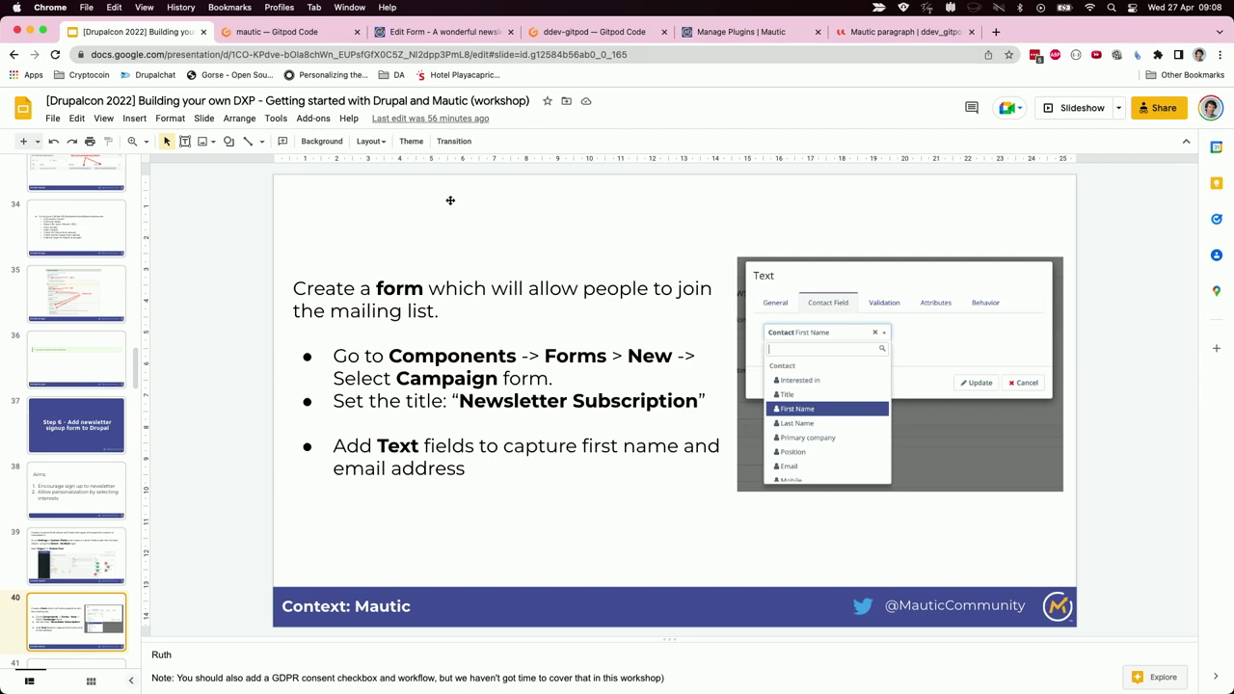
click(450, 35)
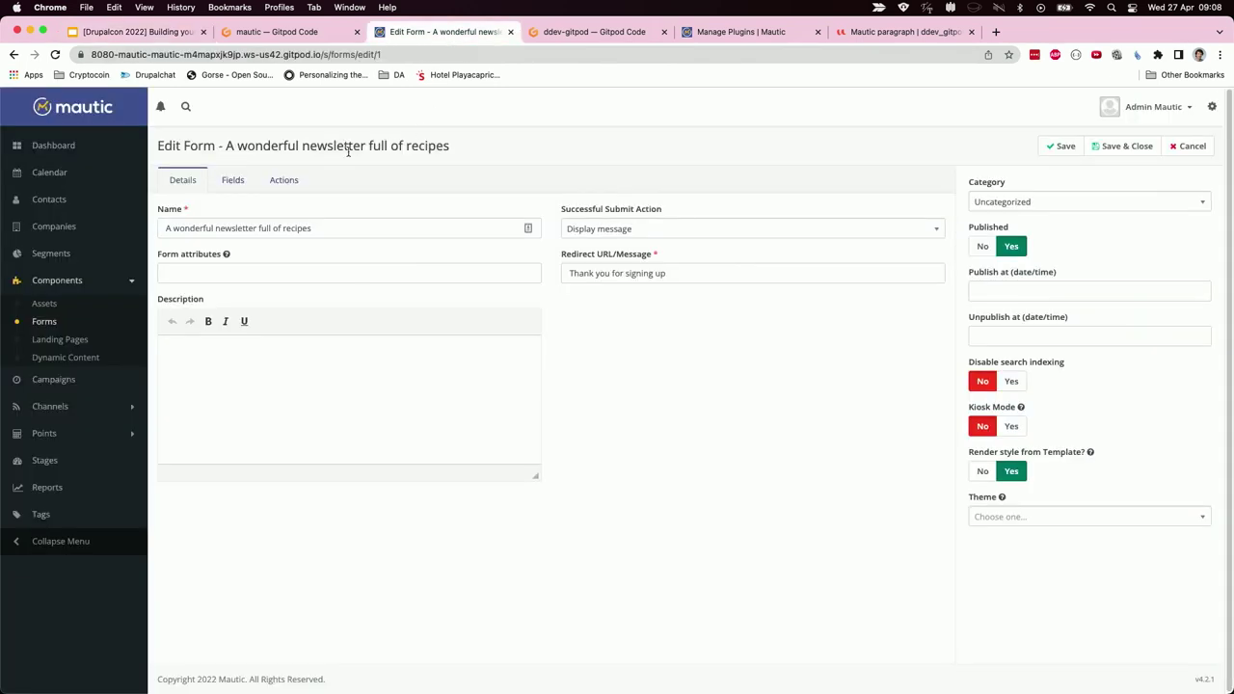
- Show the newsletter form's fields and browse the available new field types without adding one
click(230, 183)
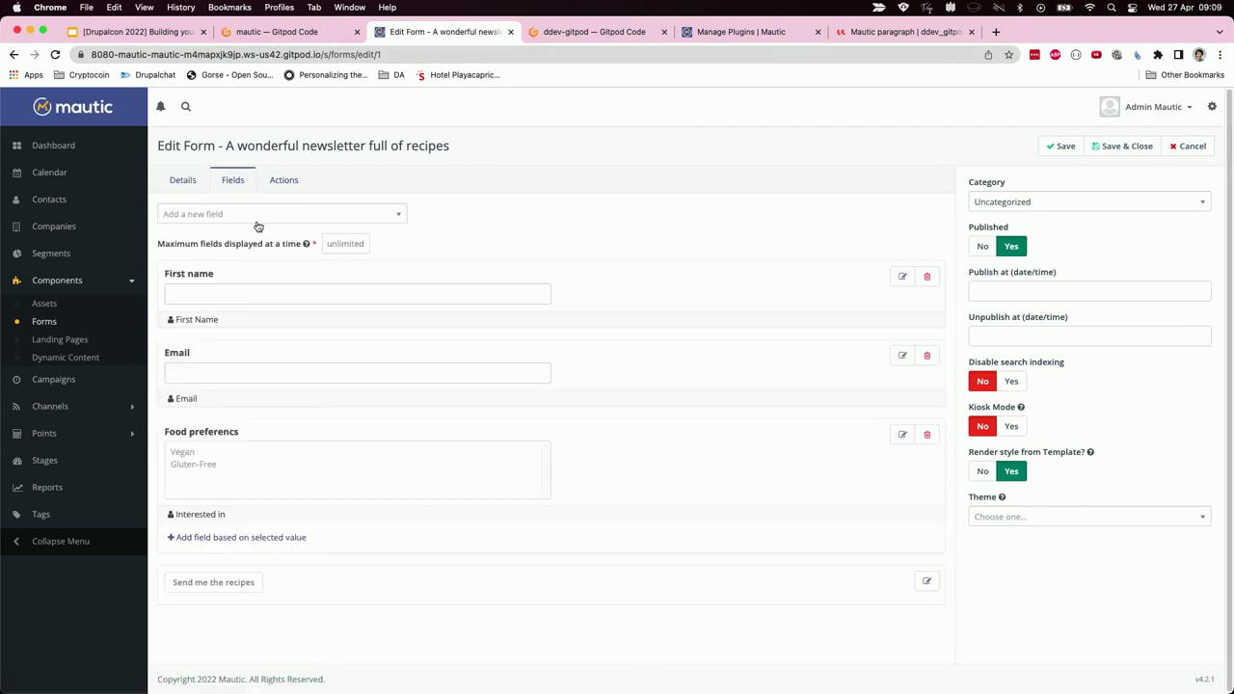
click(257, 215)
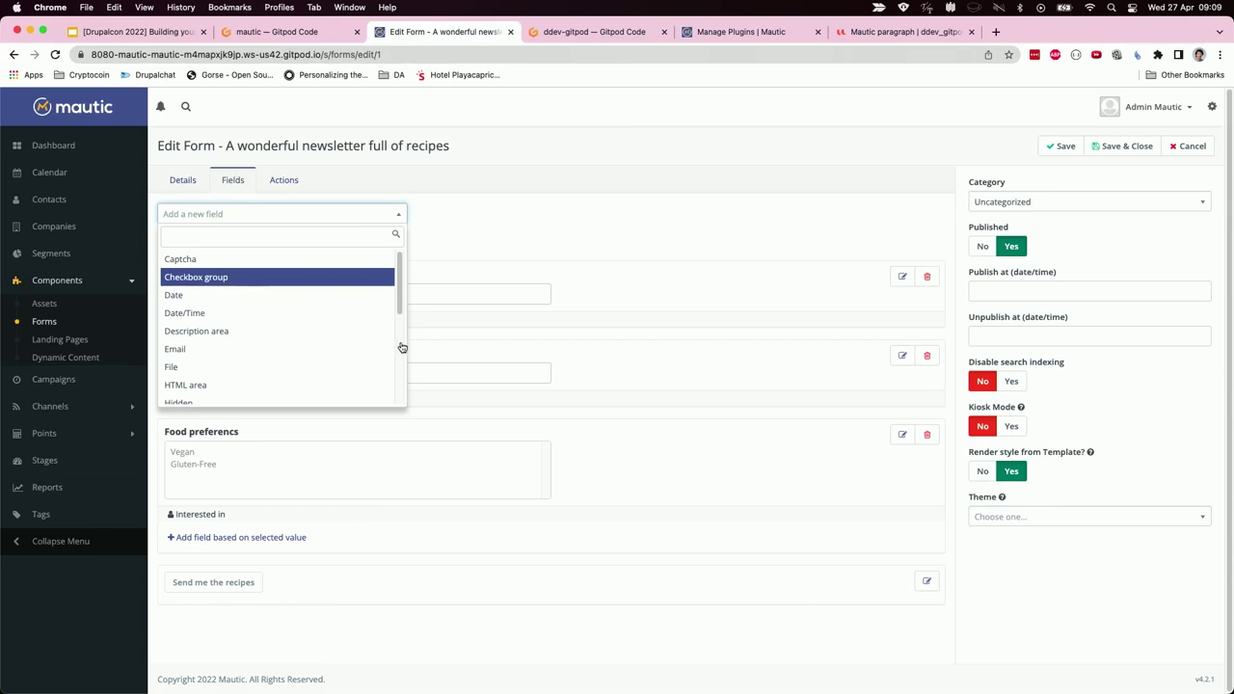
scroll(402, 347, down, 5)
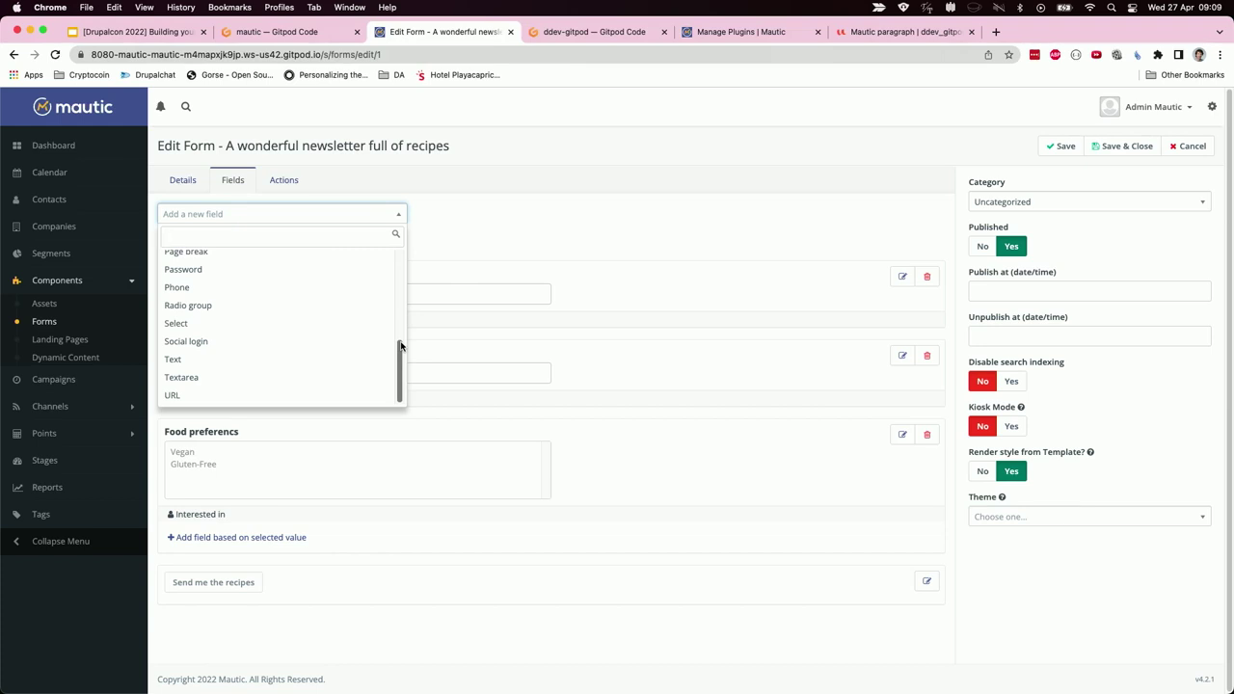
click(514, 281)
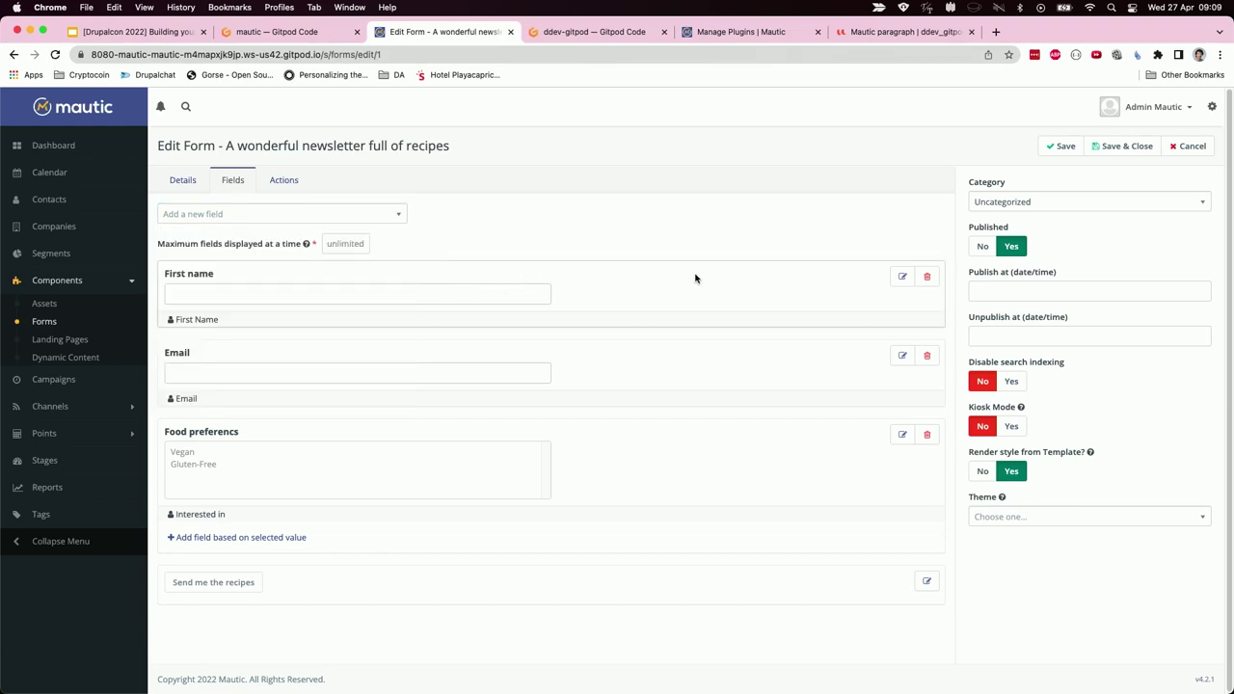
- Review the First name field's general, contact mapping, validation, attribute and behavior settings, leaving them unchanged
click(902, 276)
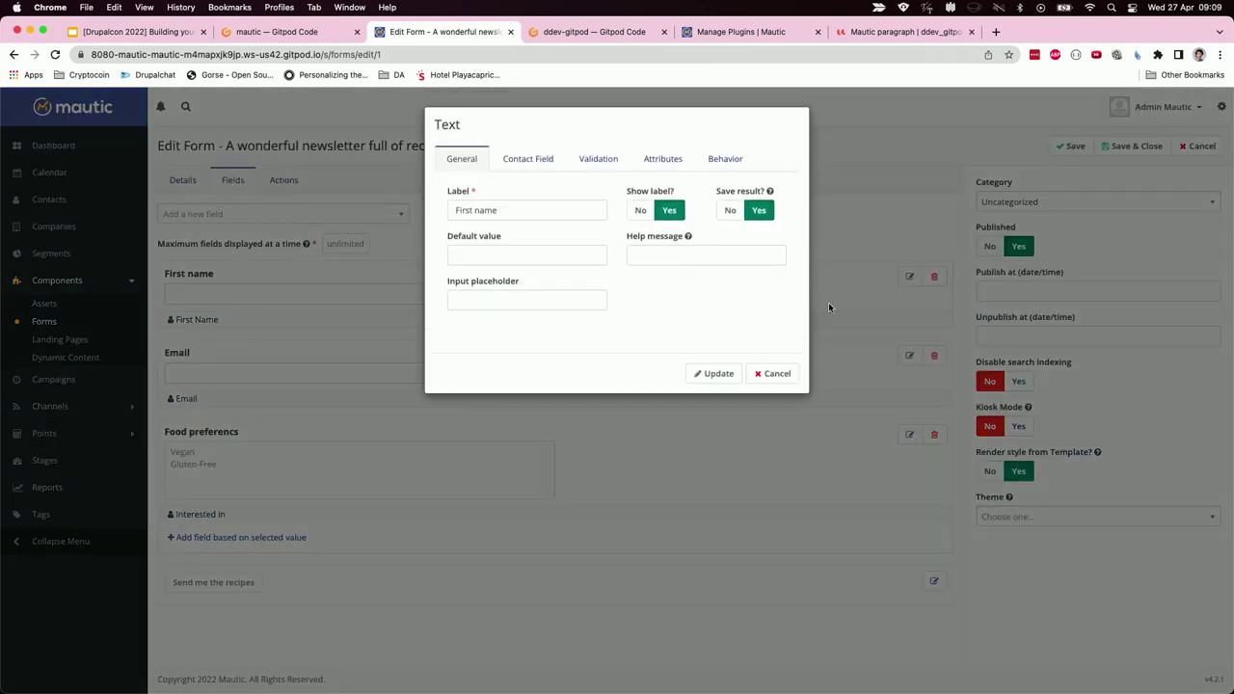
click(512, 216)
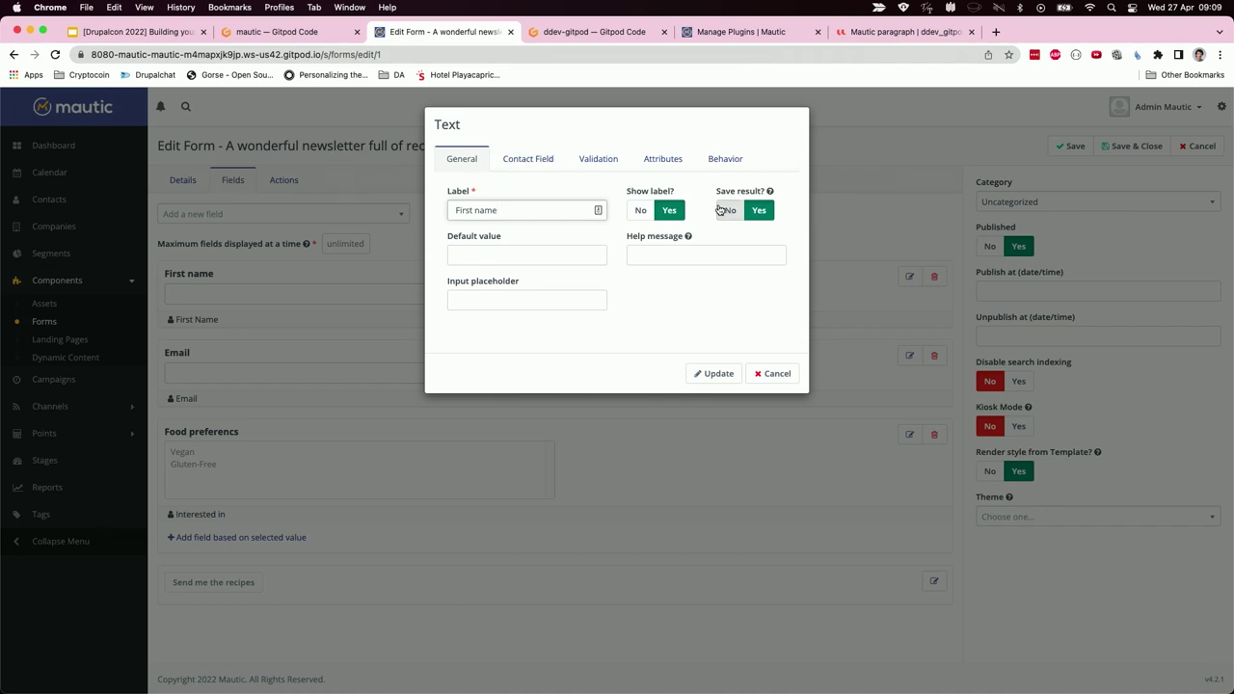
click(538, 160)
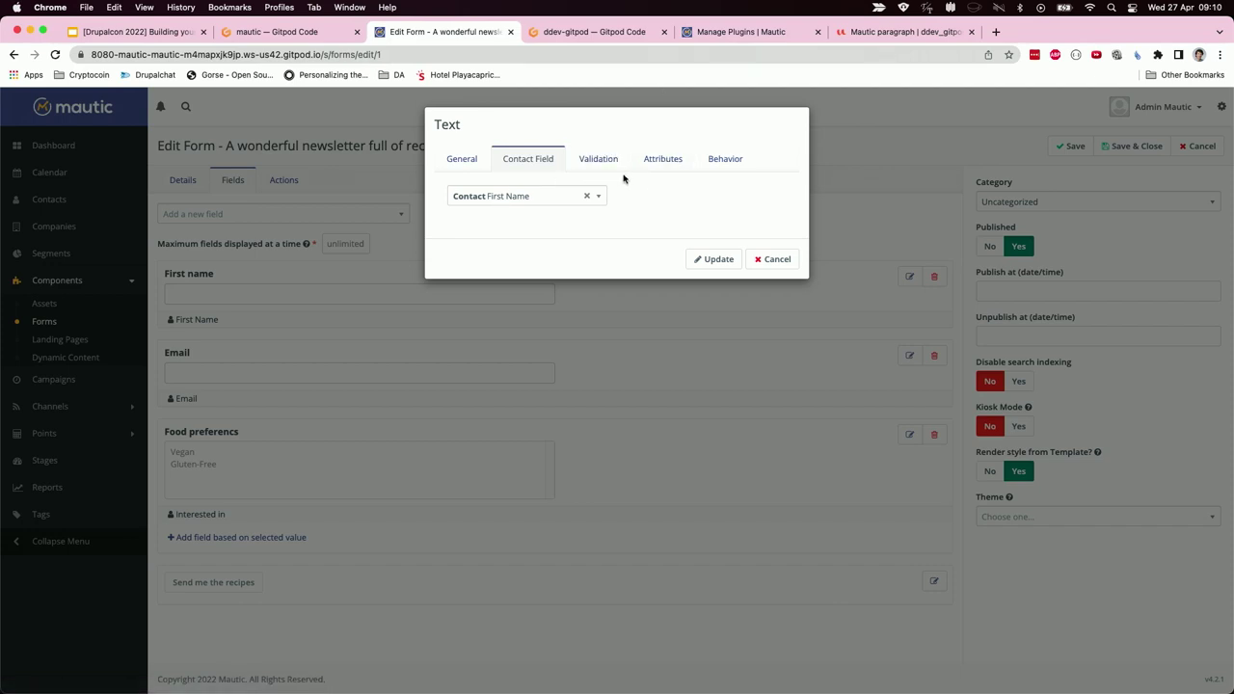
click(600, 159)
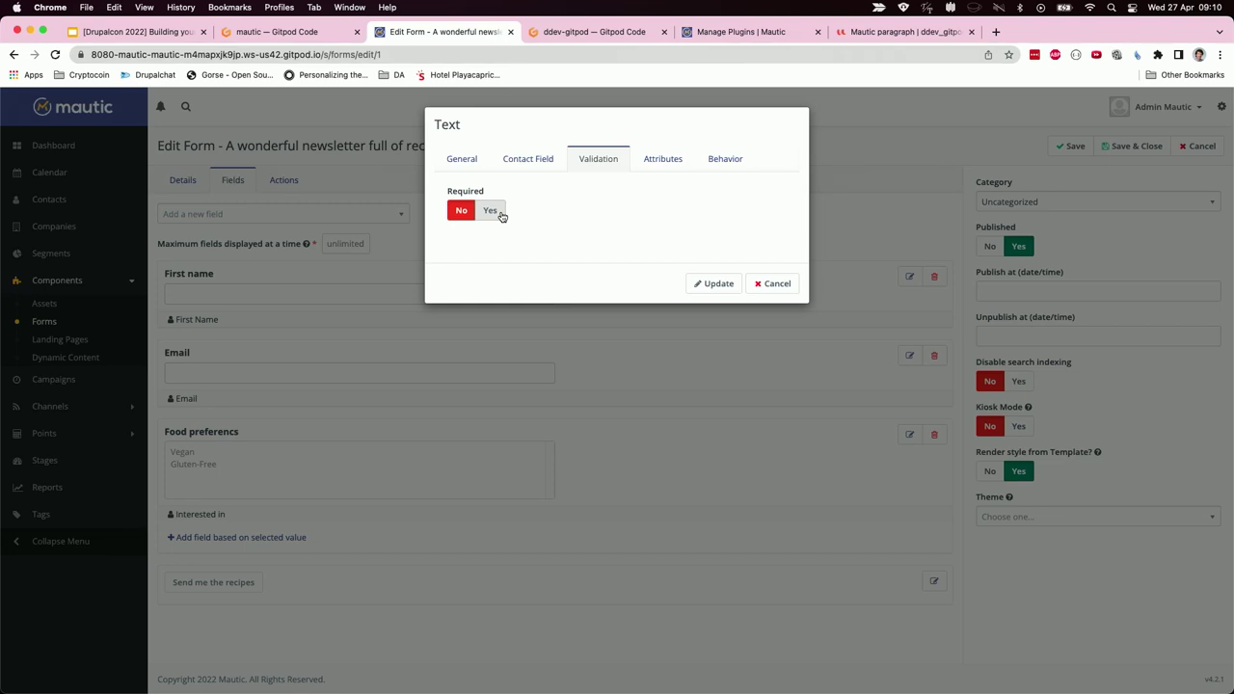
click(683, 166)
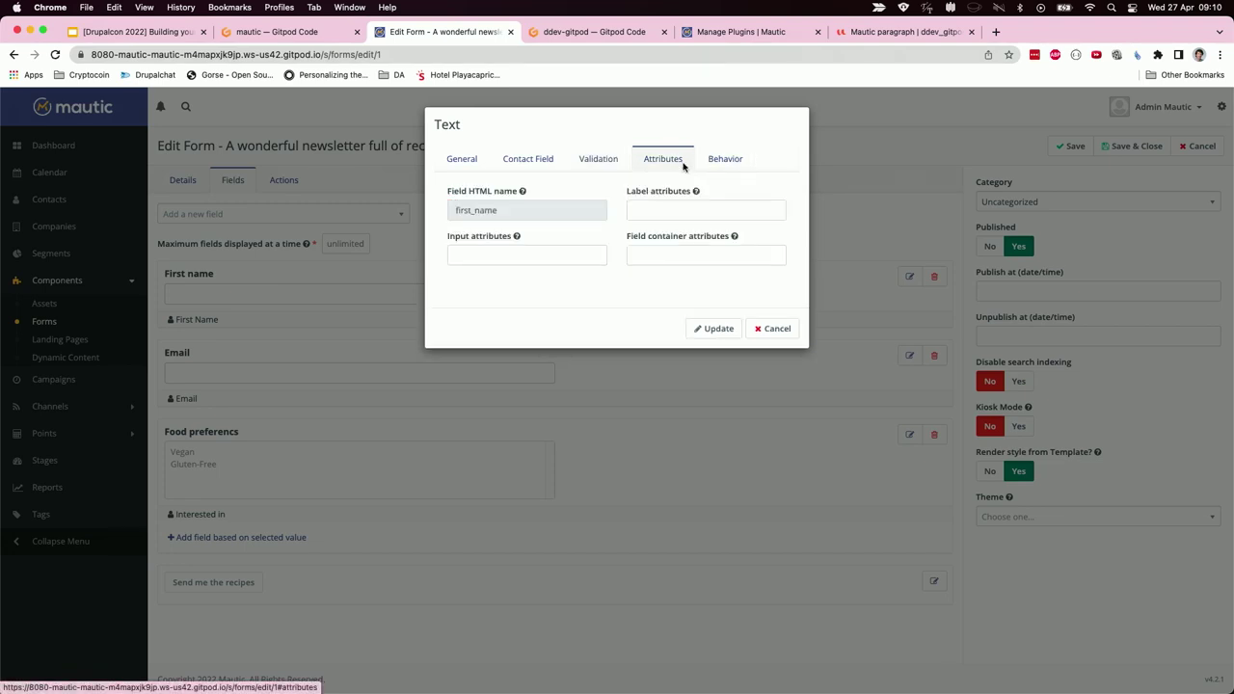
click(728, 162)
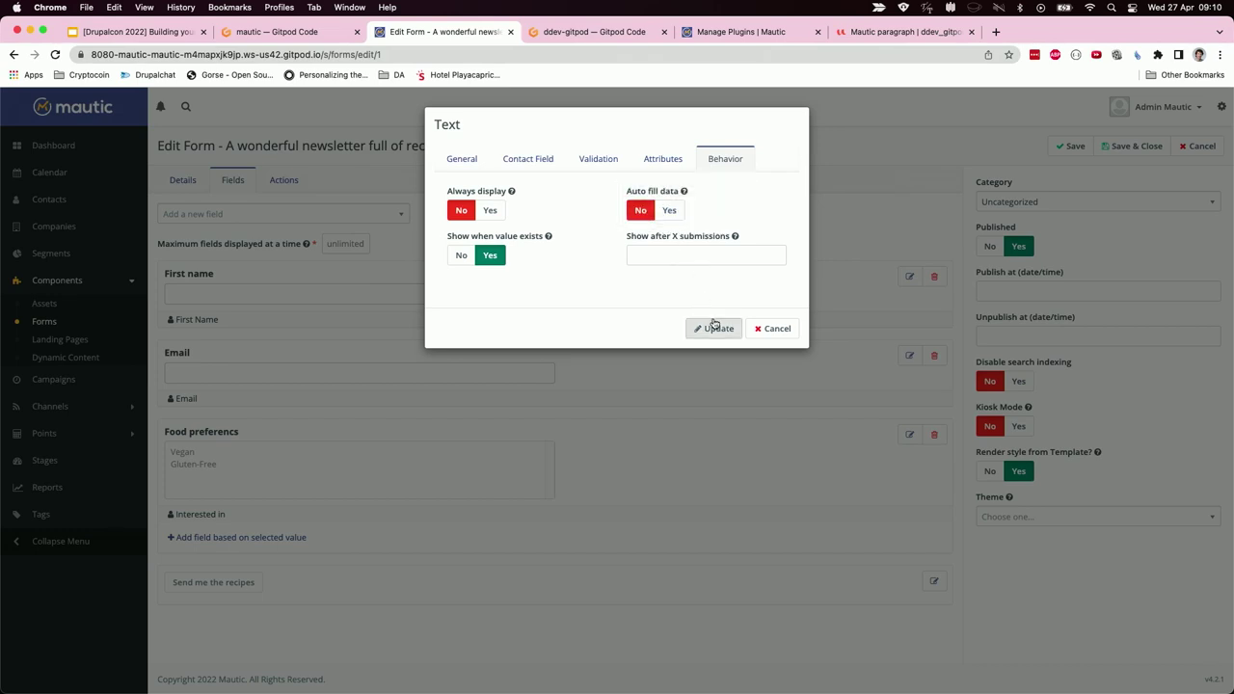
click(769, 331)
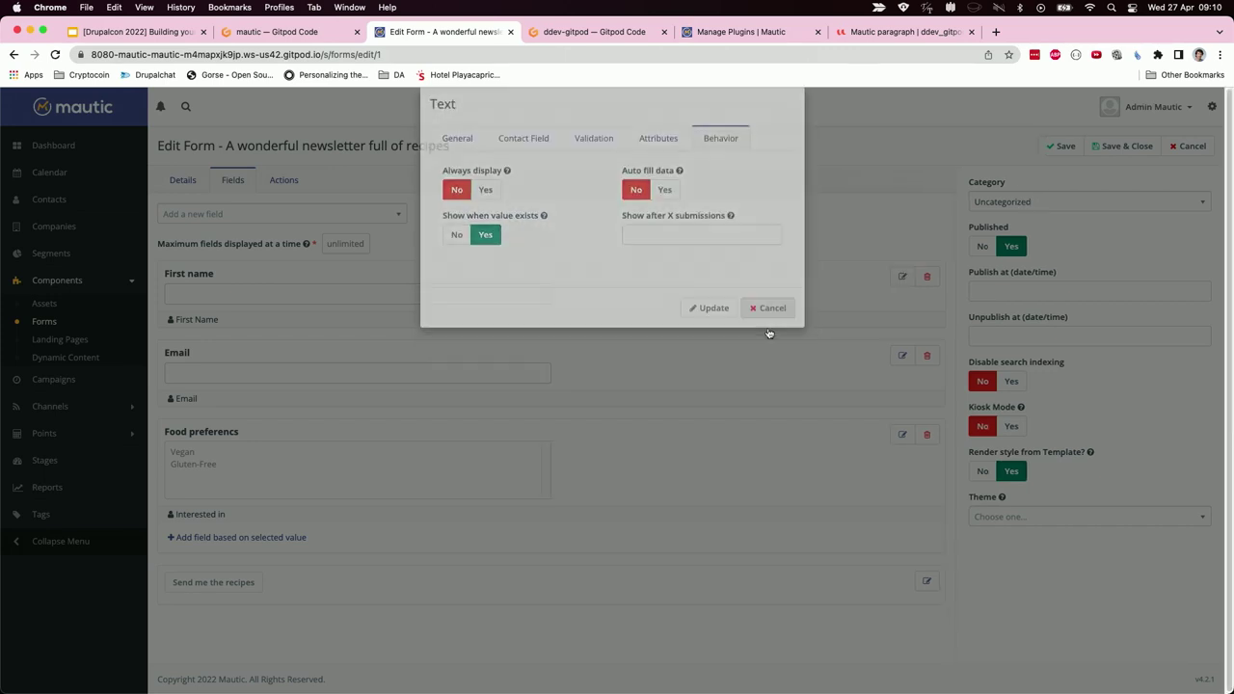
- Check the Email field's contact mapping and make the field required, applying the update
click(904, 358)
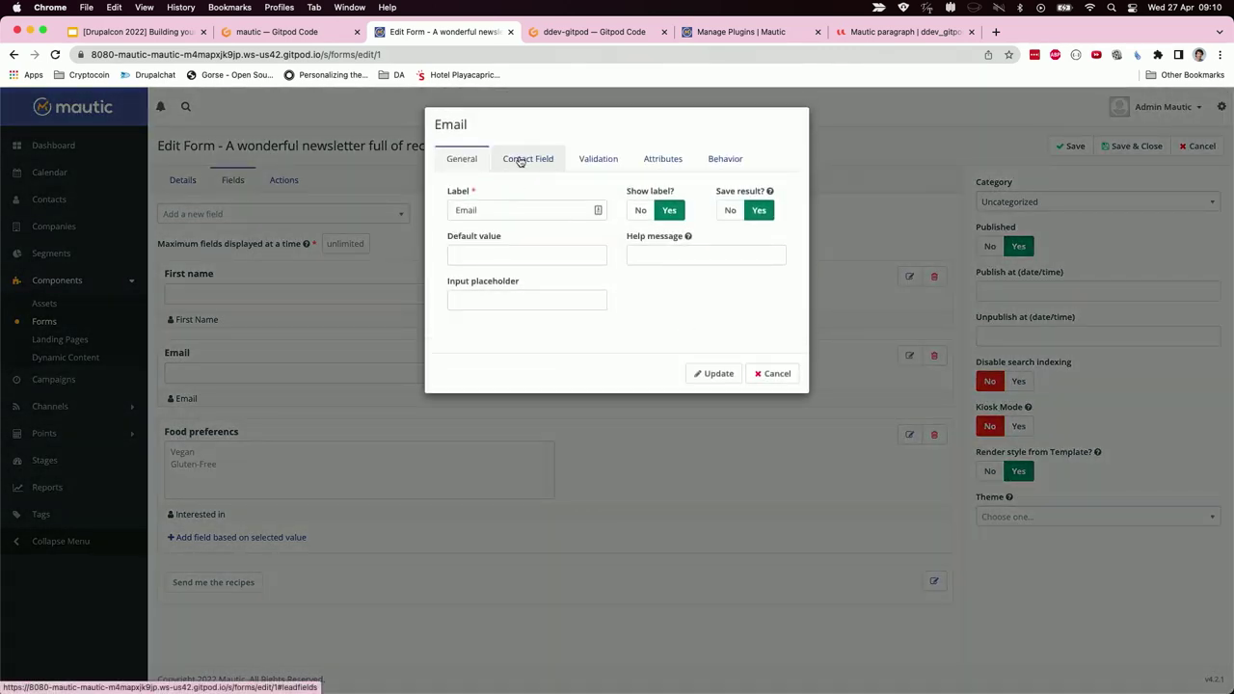
click(520, 161)
click(521, 160)
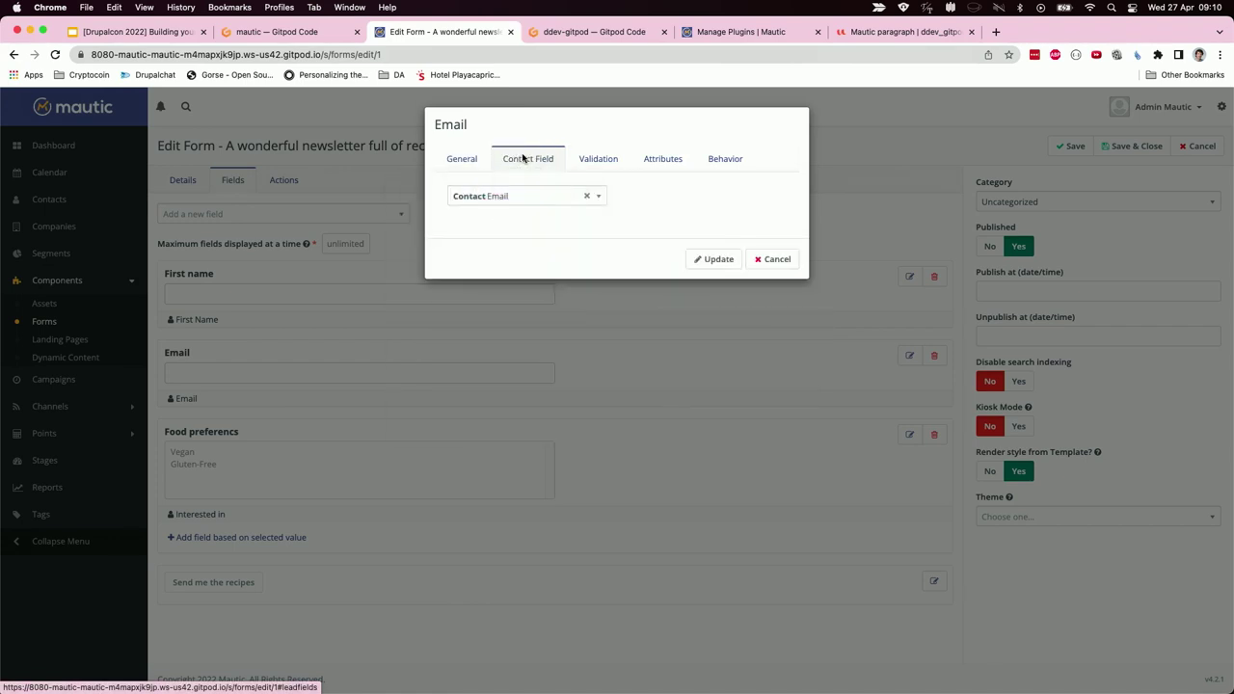
click(611, 155)
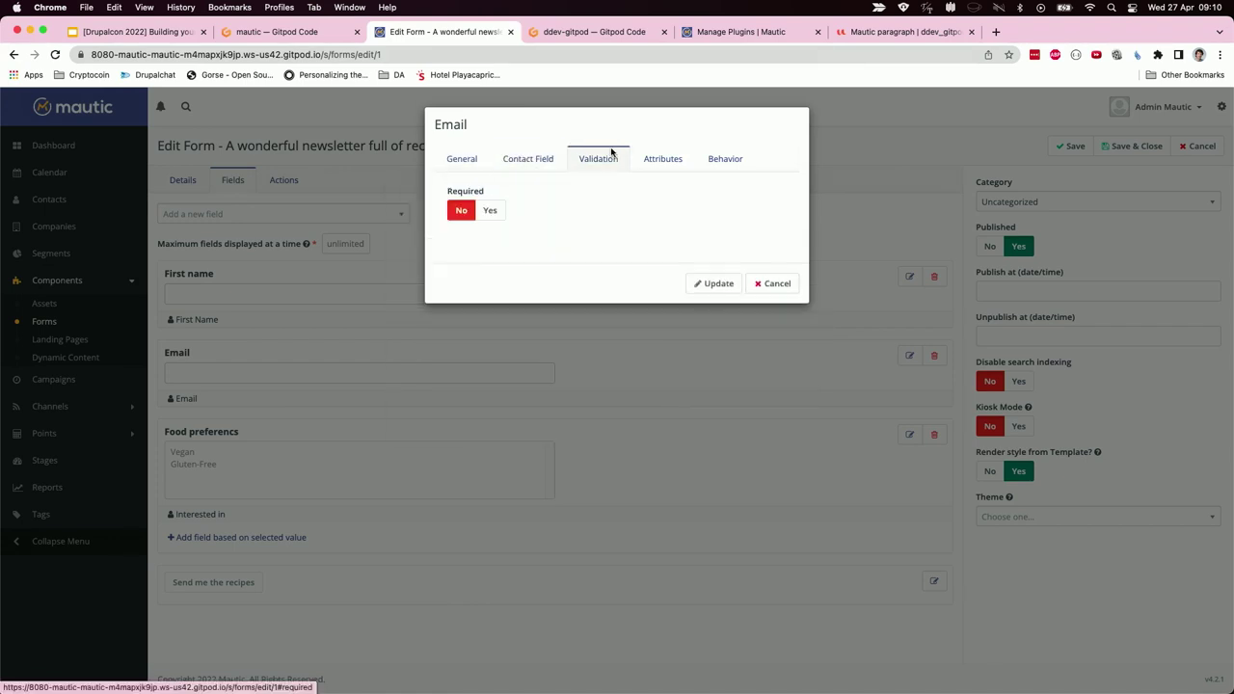
click(488, 221)
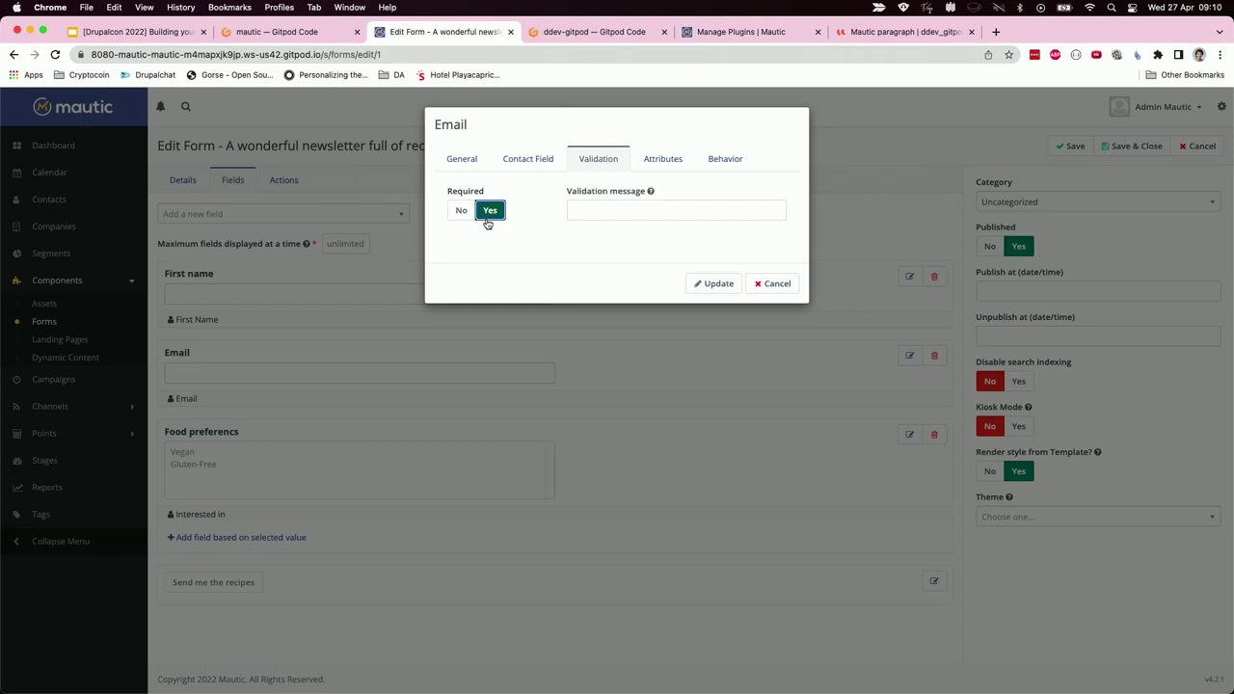
click(713, 284)
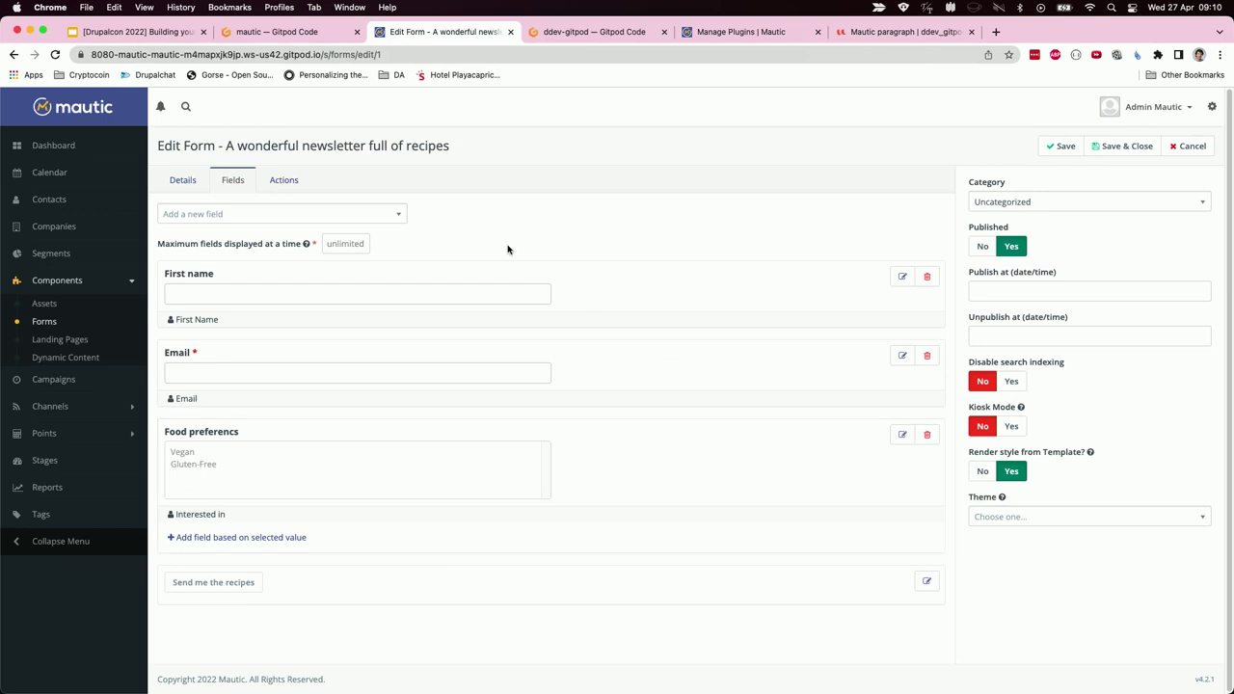
- Browse the available field types and review the Food preferencs field's contact mapping and list properties without changing them
click(381, 215)
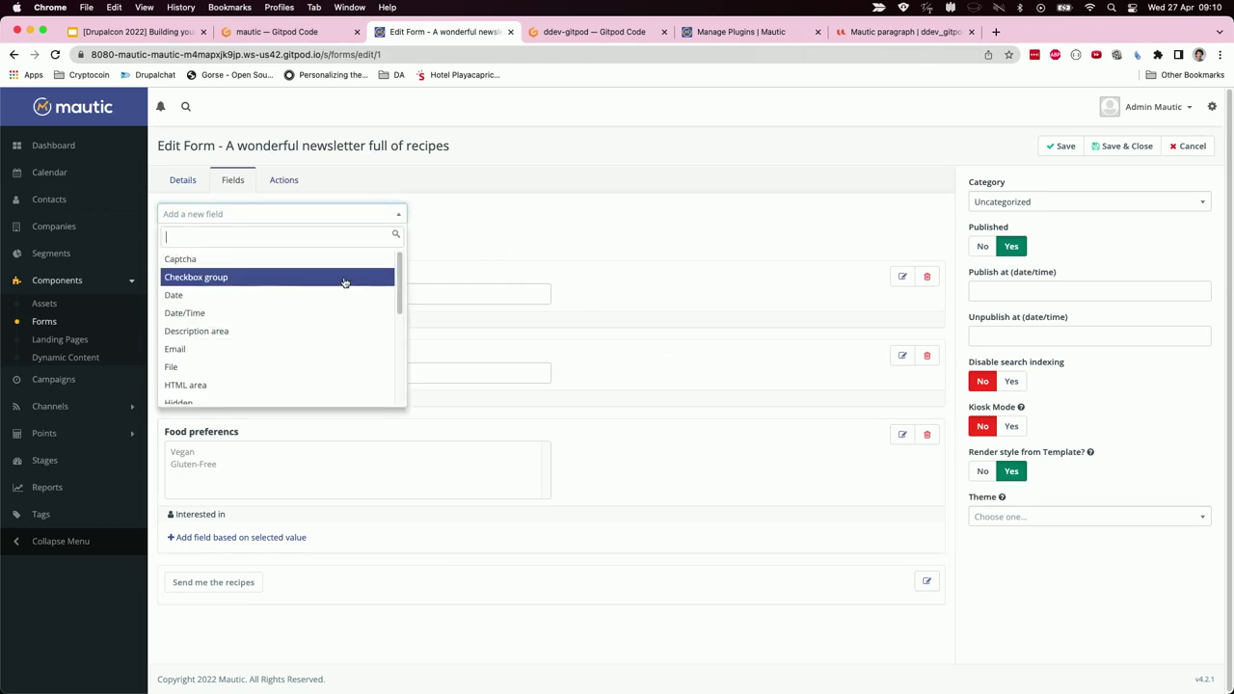
drag(398, 304, 386, 402)
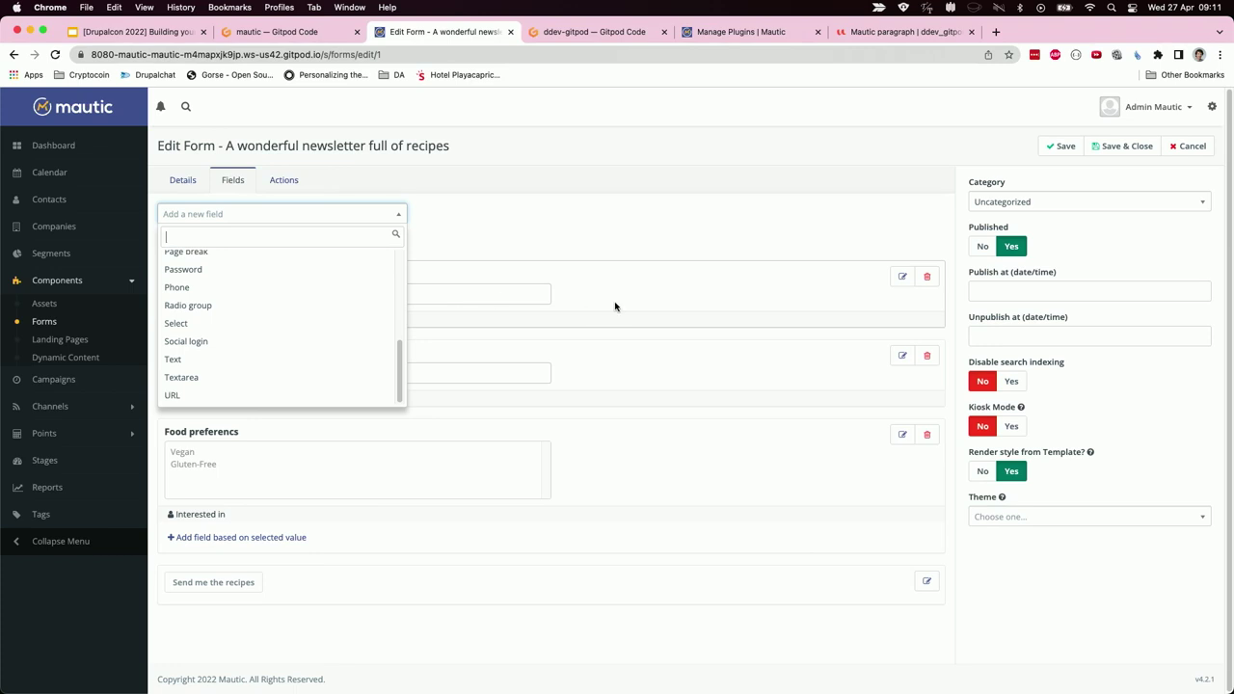
click(897, 434)
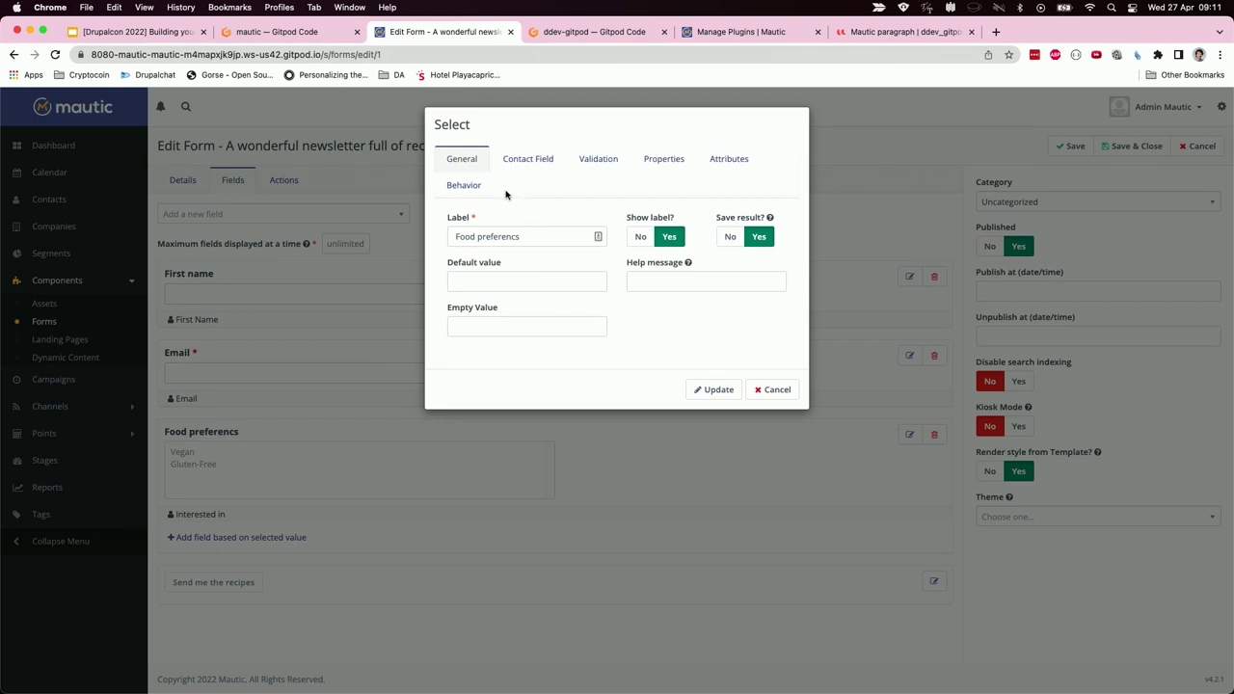
click(518, 162)
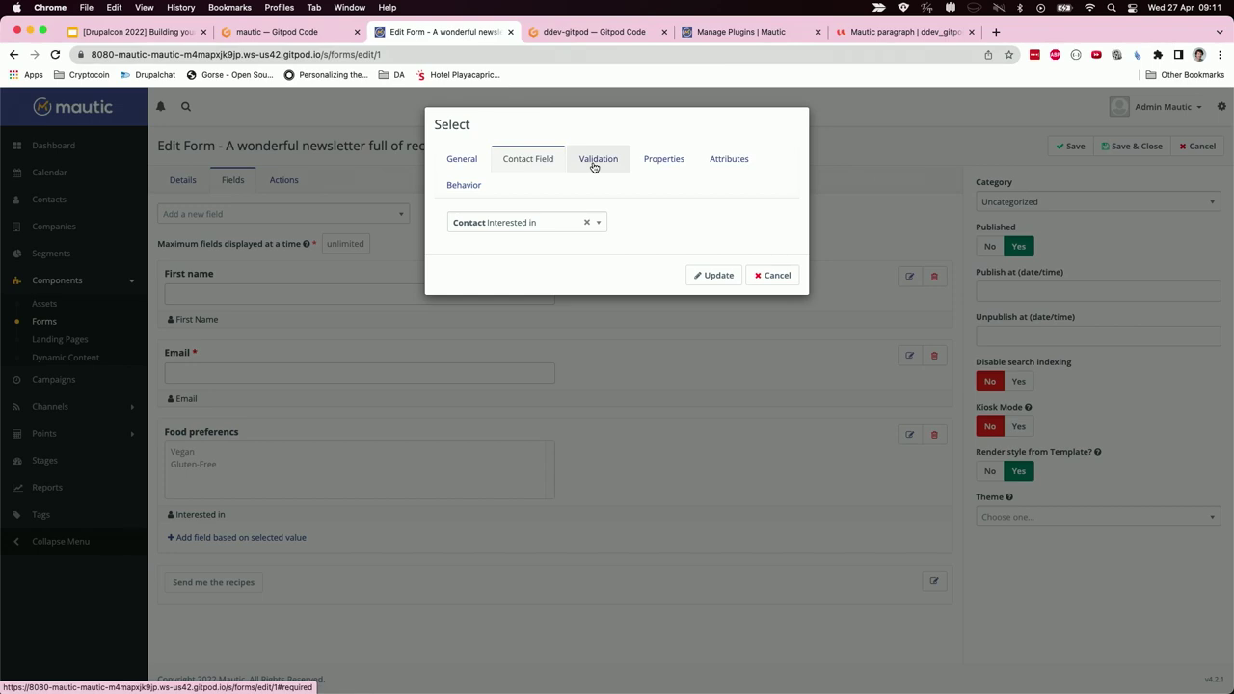
click(655, 166)
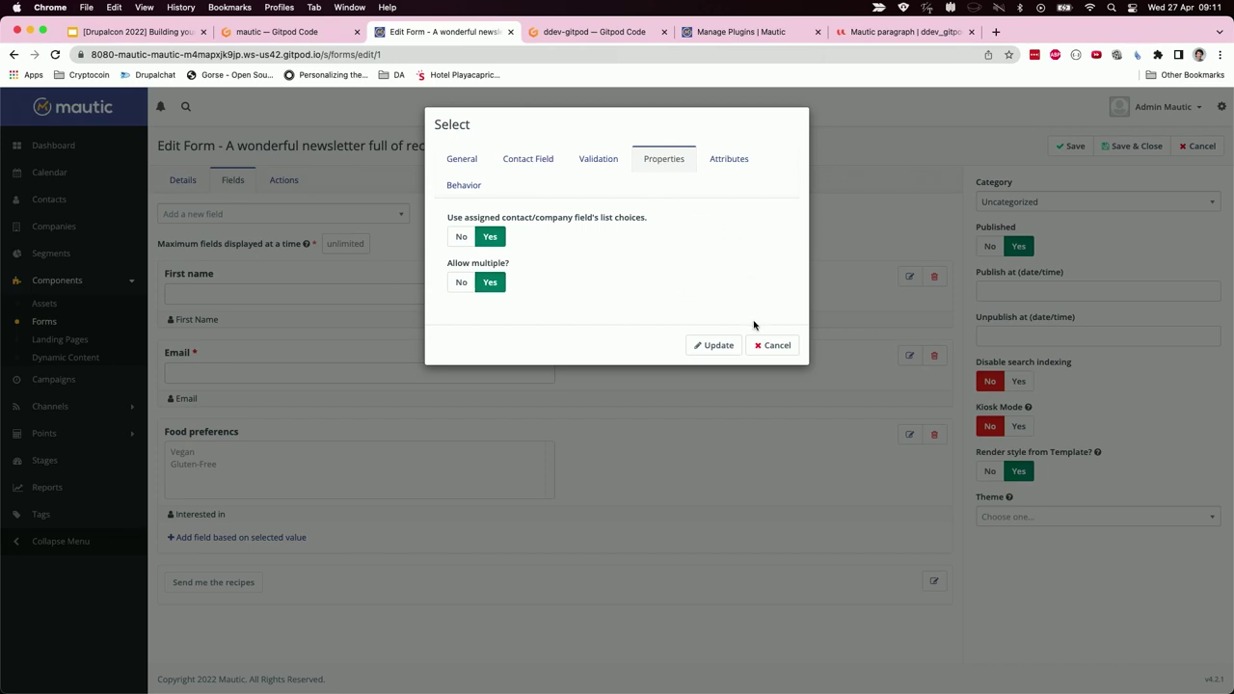
click(773, 345)
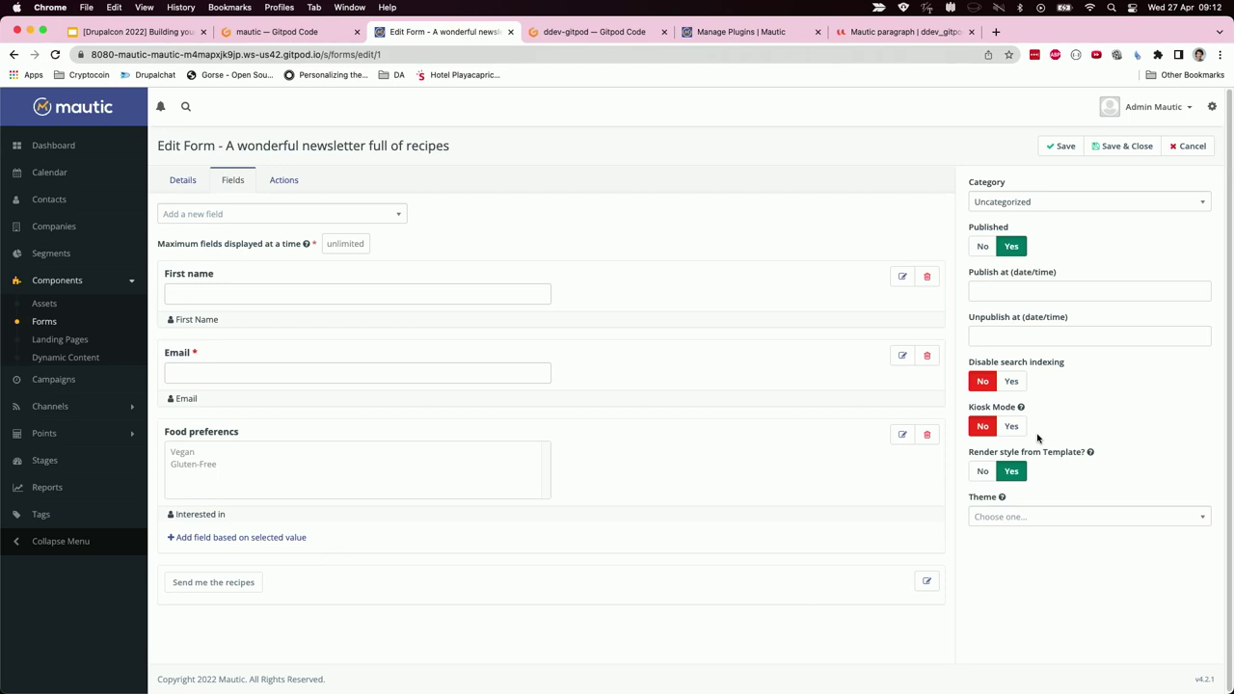
- Present the workshop slides from creating the mailing list form through placing the Drupal block to creating the Mautic segments
click(184, 33)
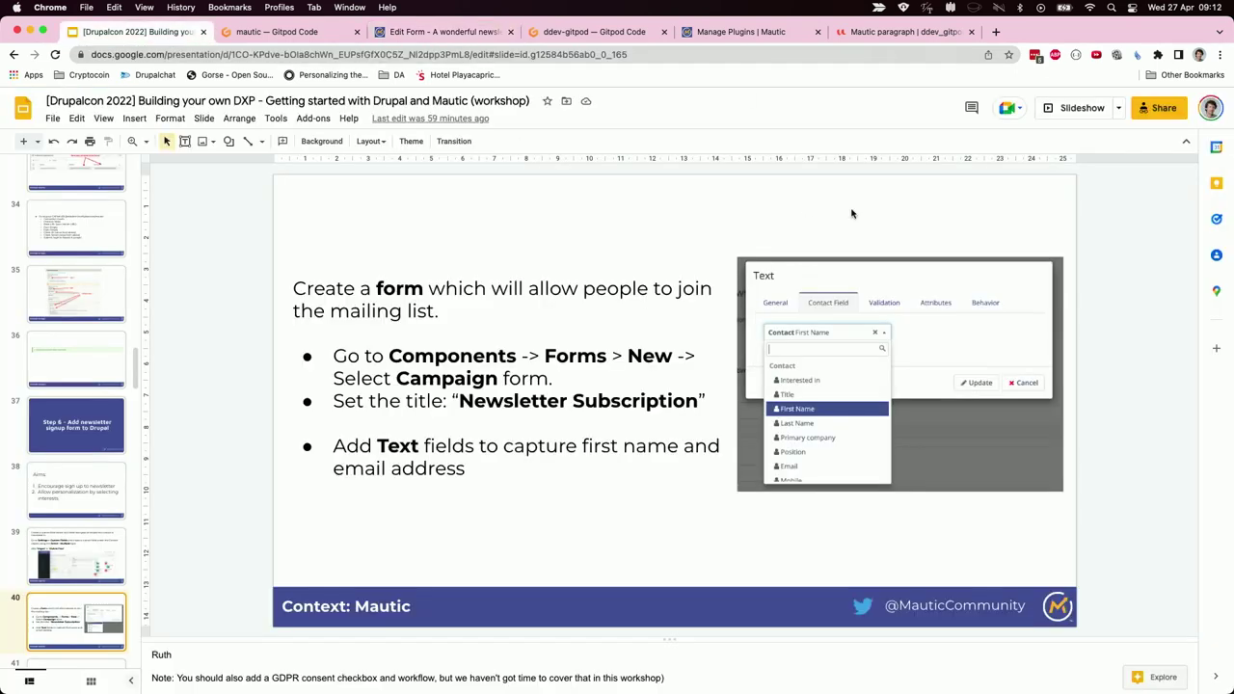
click(1073, 114)
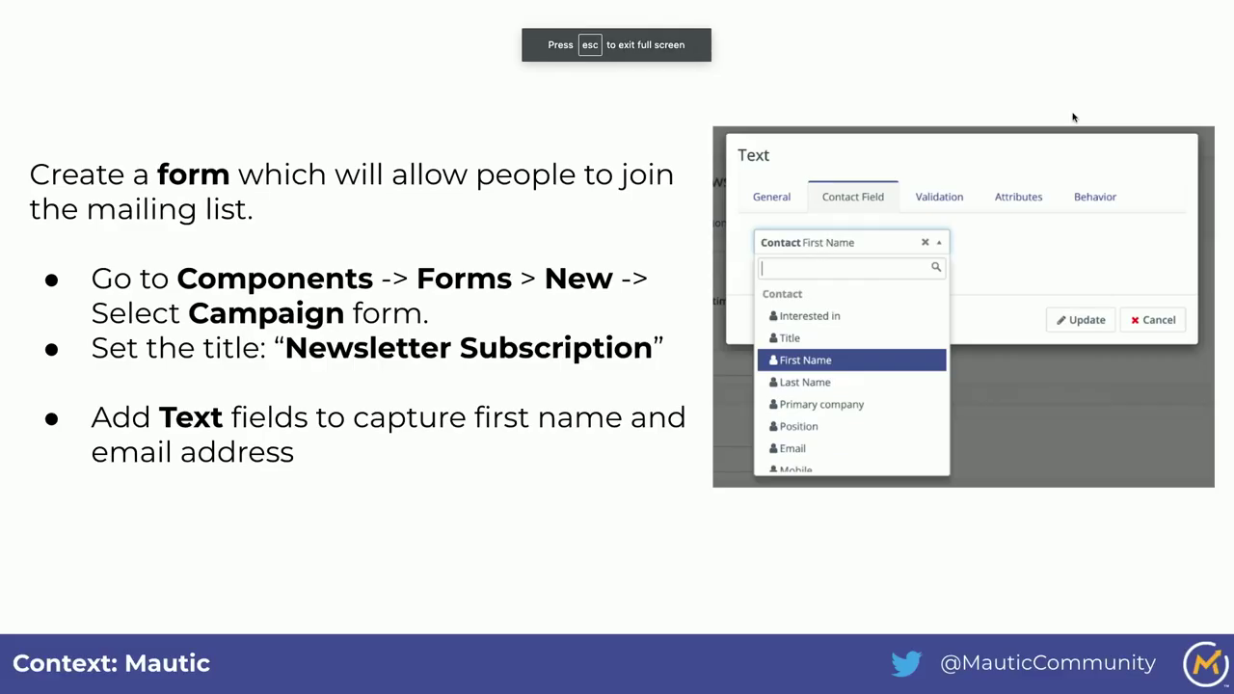
key(Right)
key(Right)
key(Right)
key(Right)
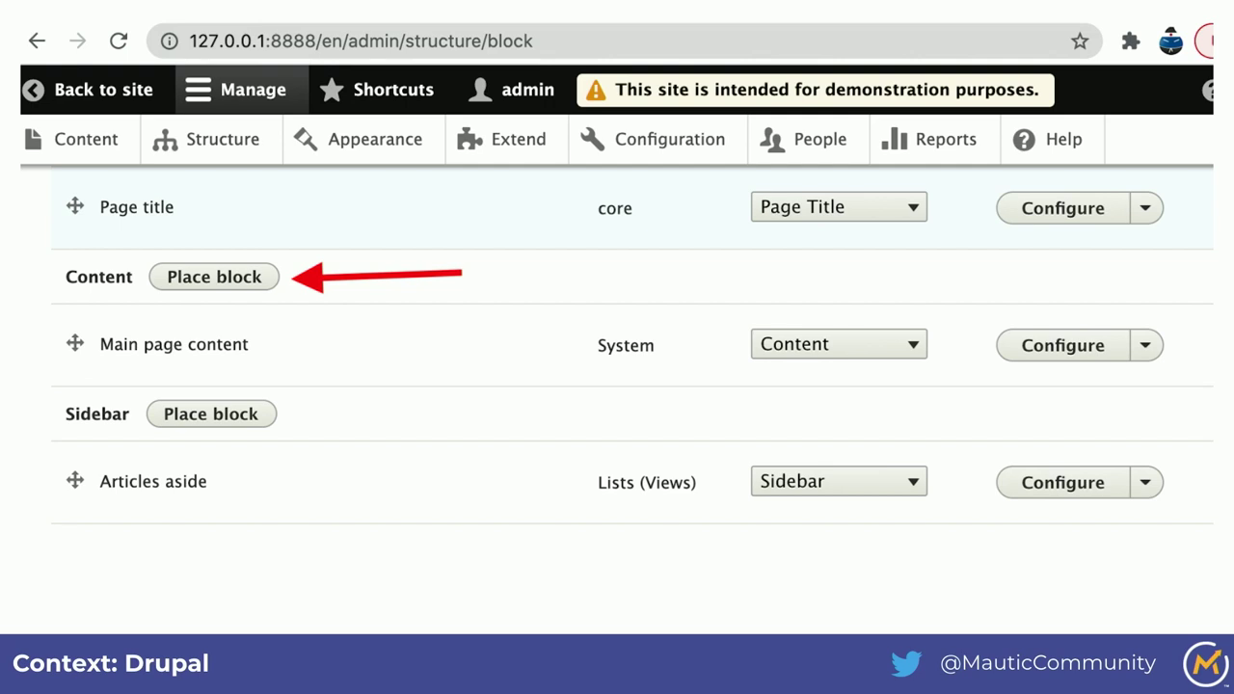
key(Right)
key(Right)
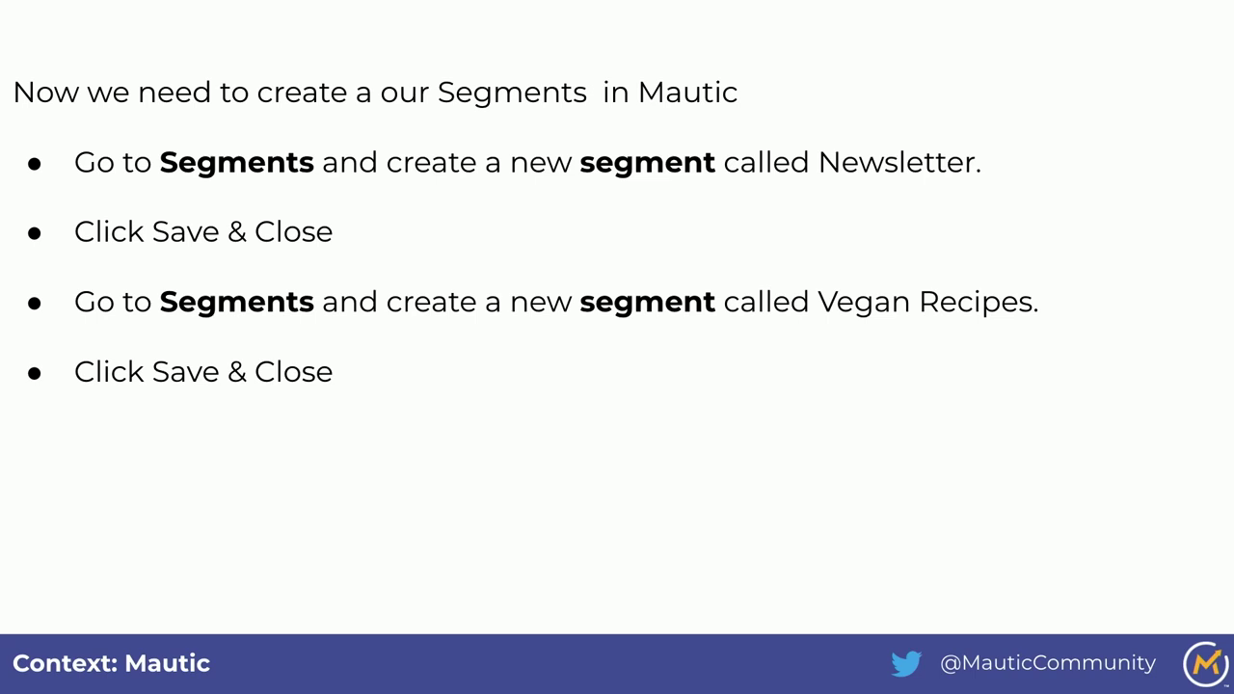
key(Escape)
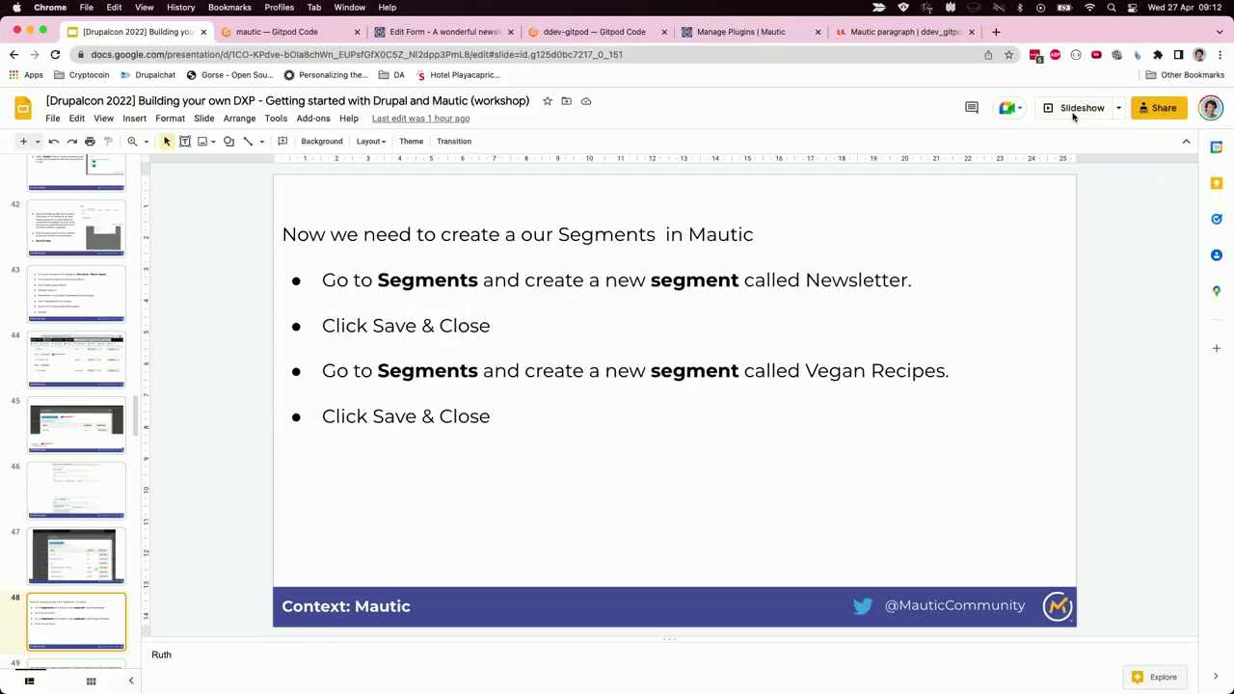
- Switch to the Drupal site's home page and show the embedded "A wonderful newsletter full of recipes" signup form
click(779, 32)
click(904, 34)
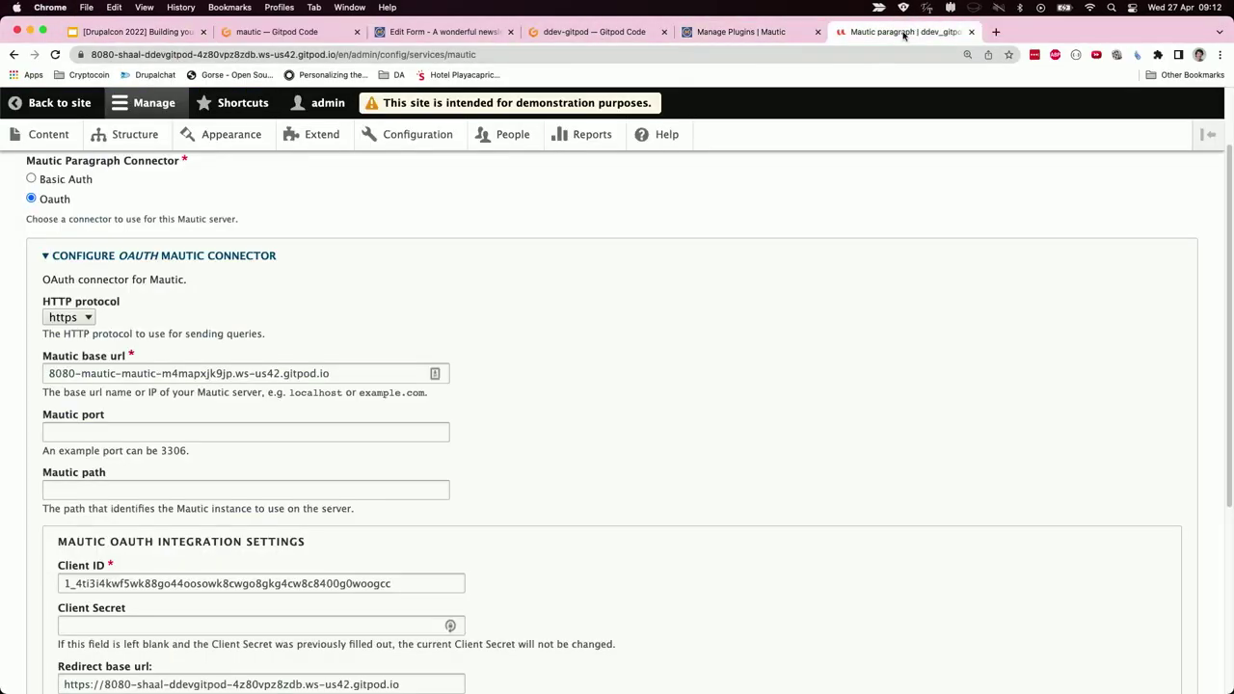
click(53, 102)
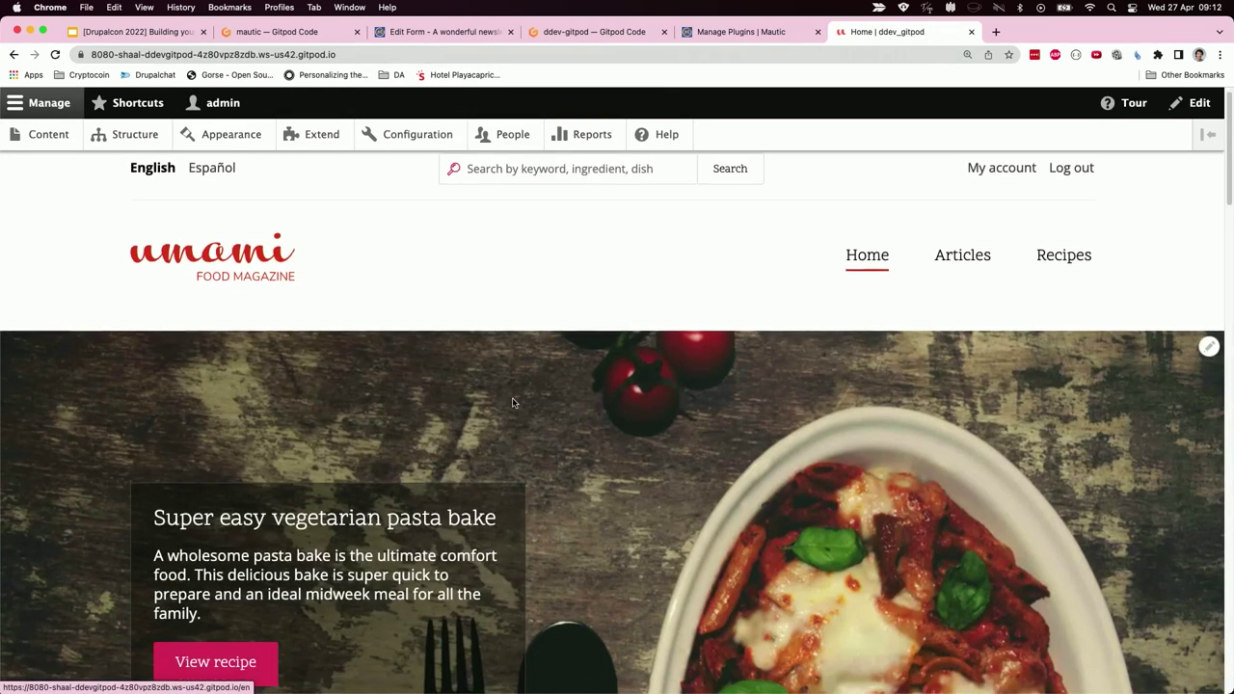
scroll(563, 390, down, 20)
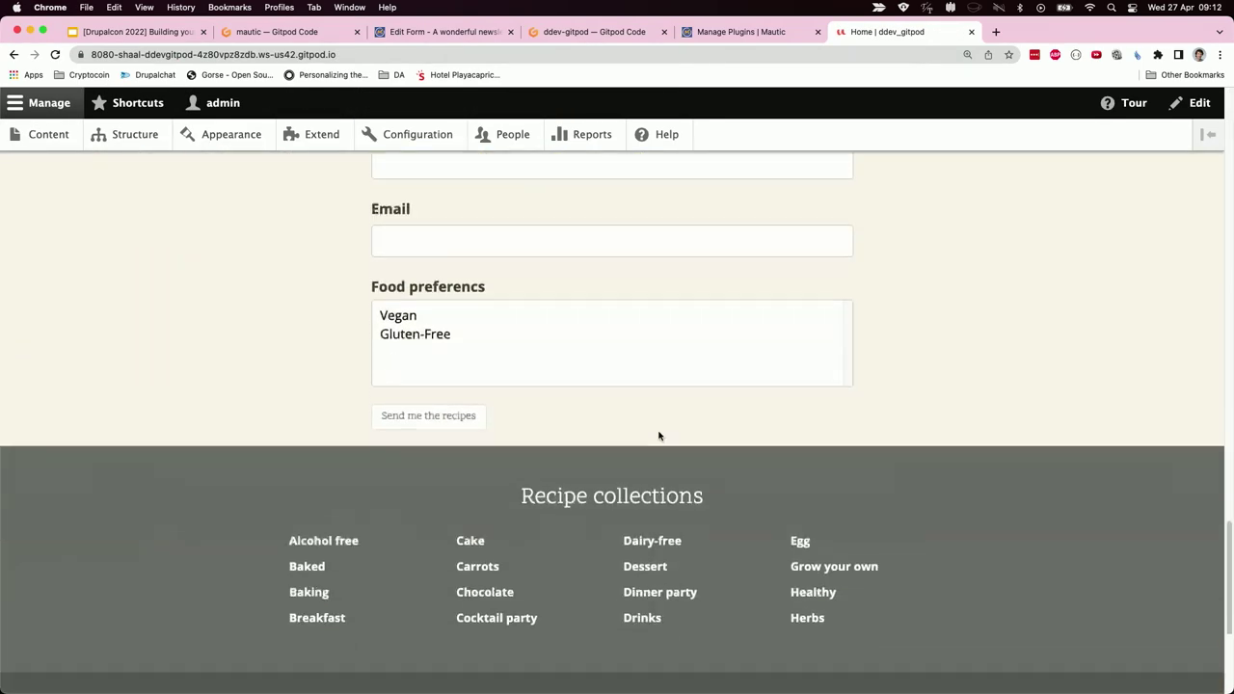
scroll(659, 437, up, 4)
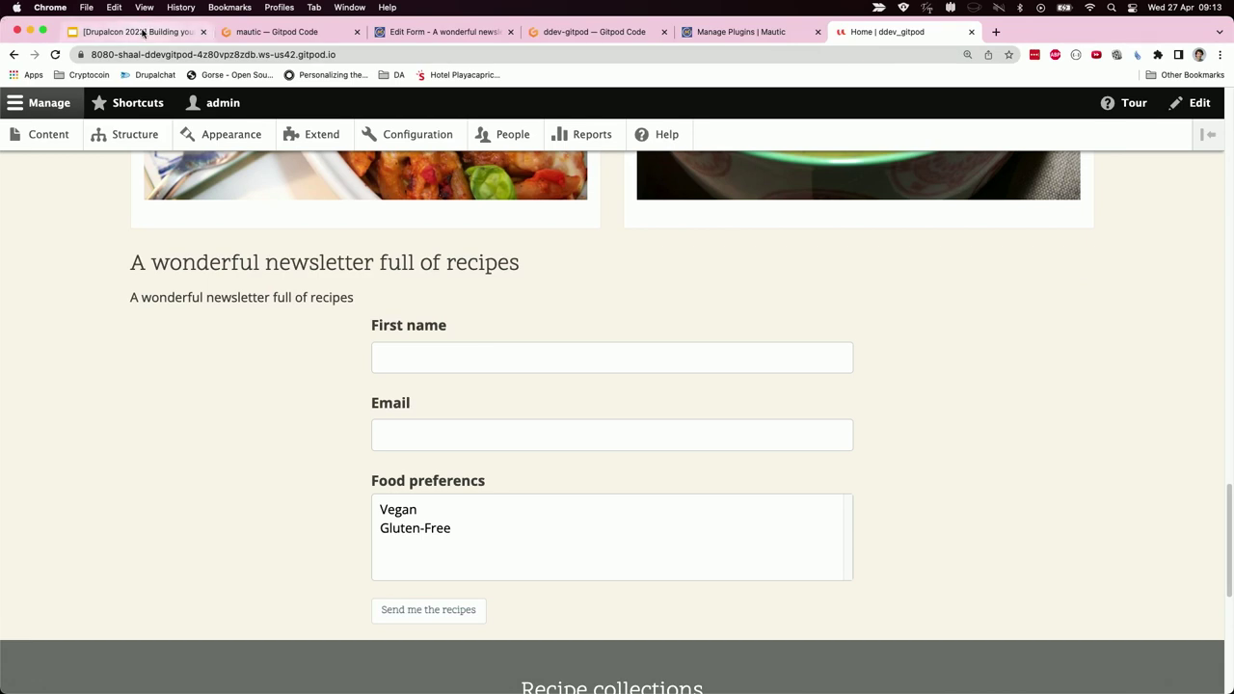
- Return to the workshop slides and present the segments slide and the following one on creating the Newsletter Signup campaign
click(141, 35)
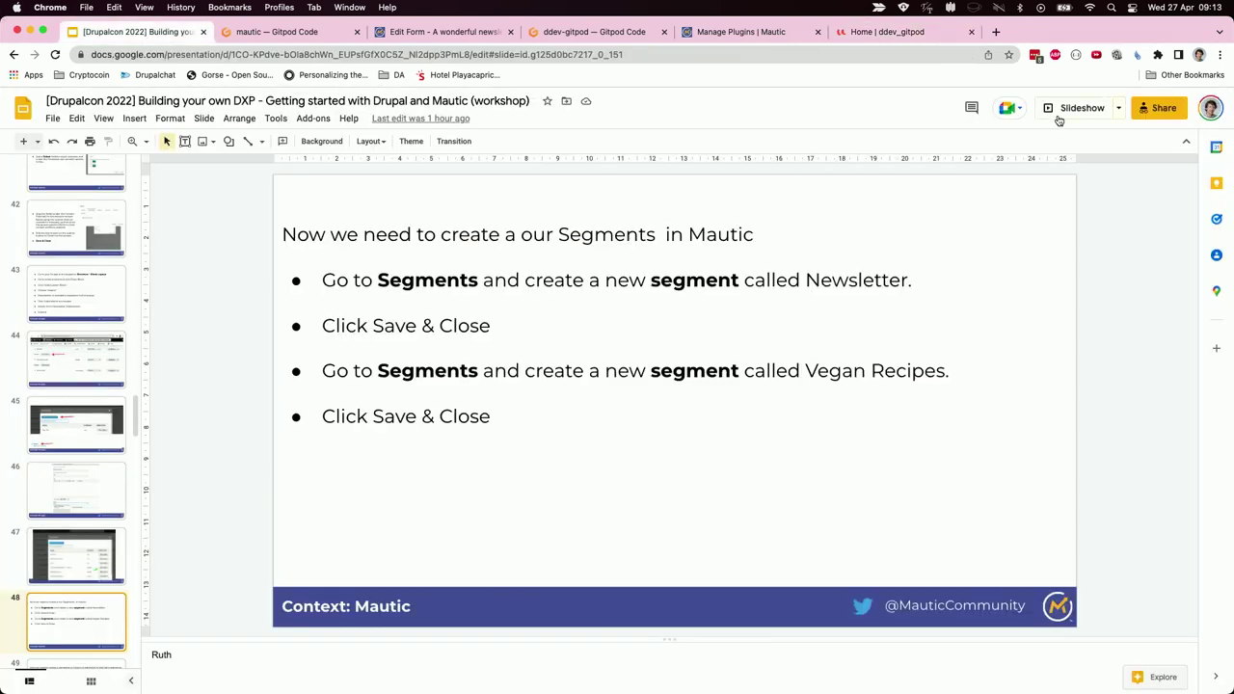
key(super+Return)
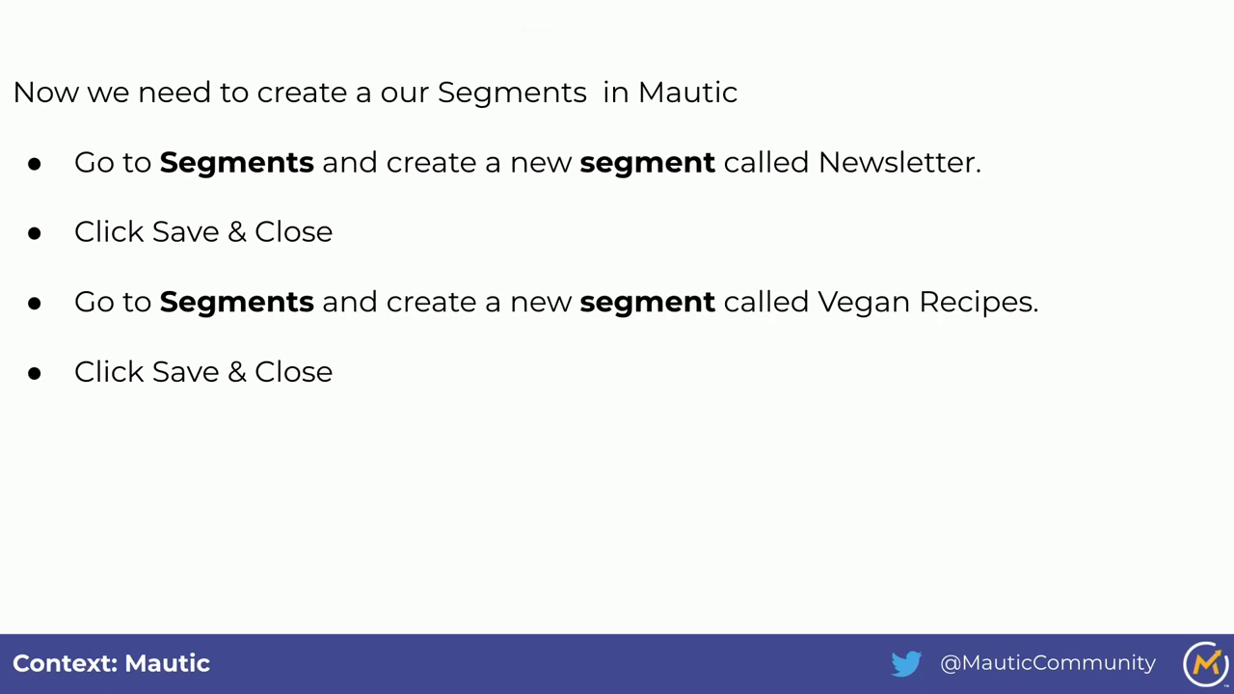
key(Right)
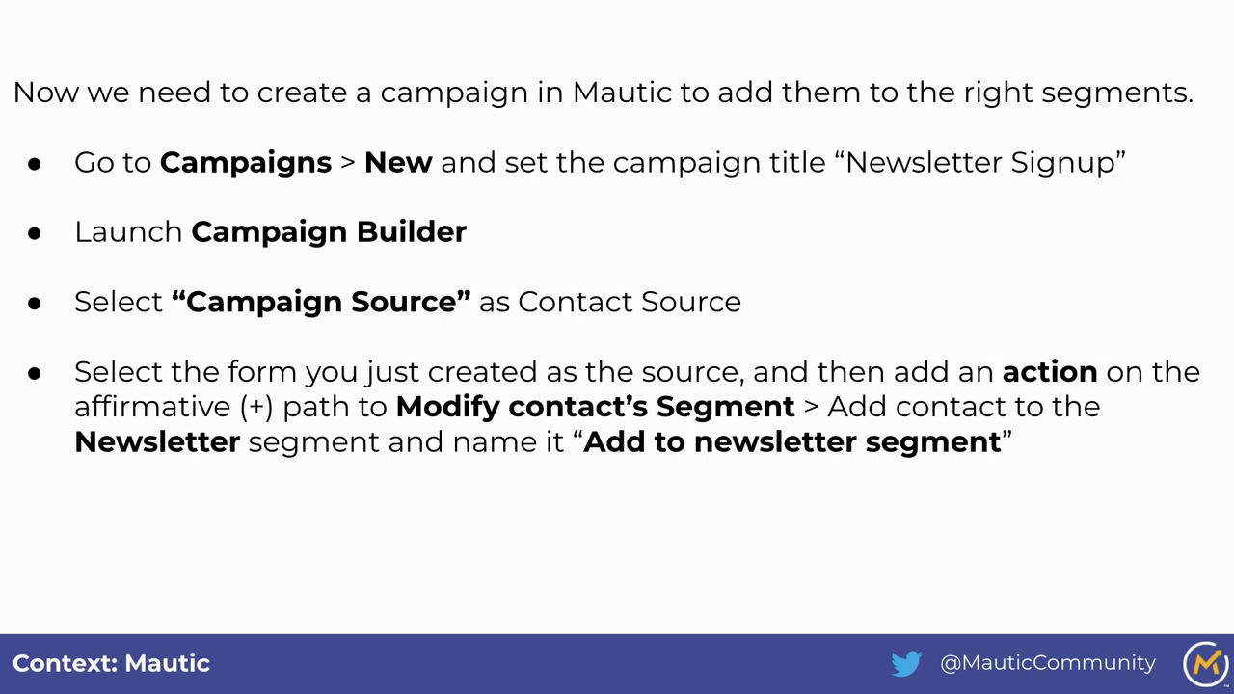
key(Escape)
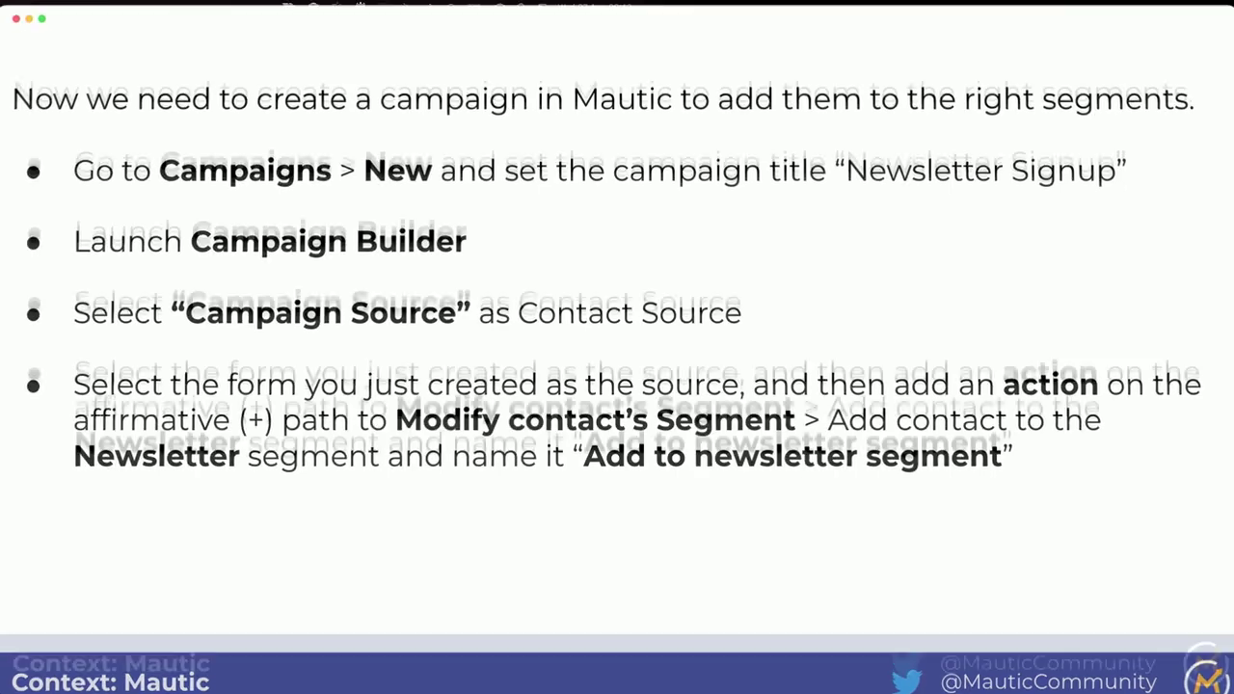
- Switch to Mautic and open the Newsletter Signup campaign for editing
click(449, 34)
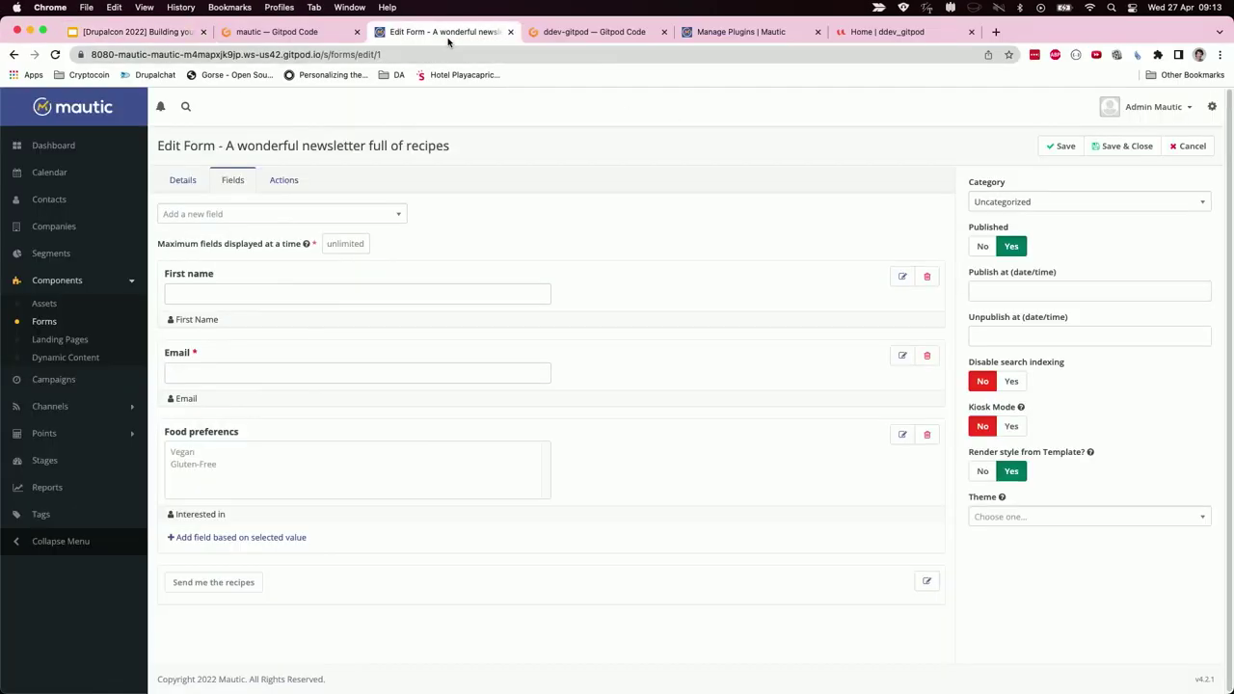
click(52, 386)
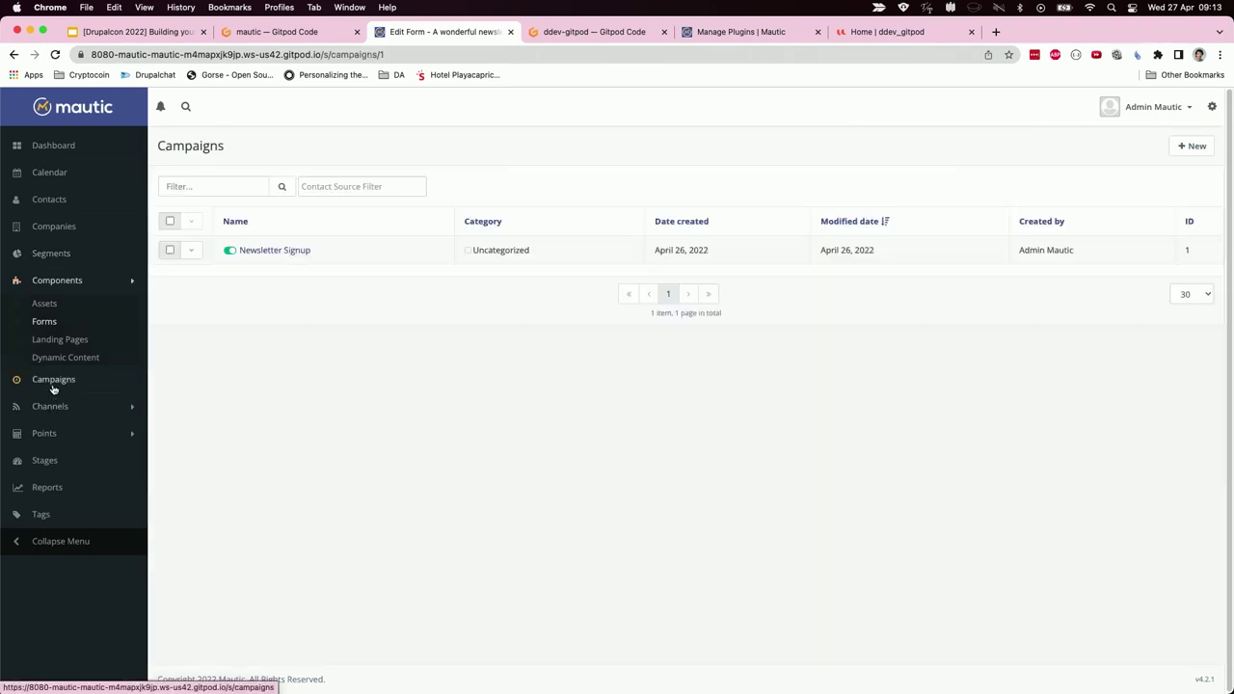
click(261, 251)
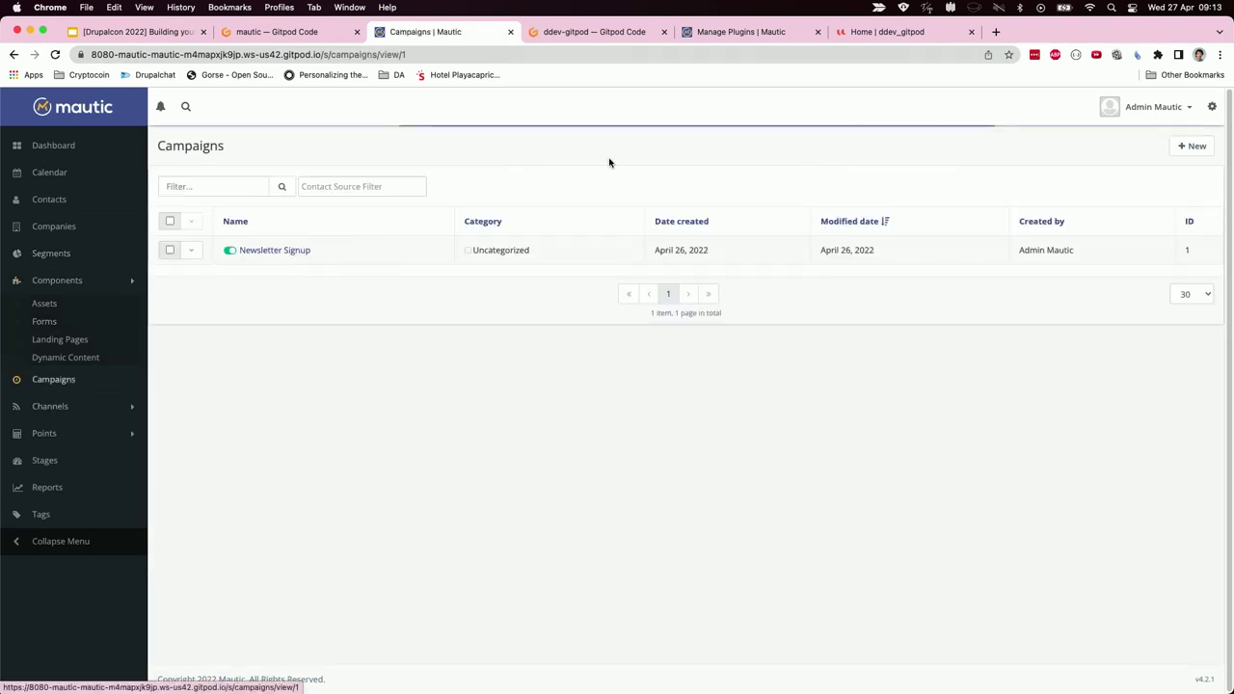
click(1116, 145)
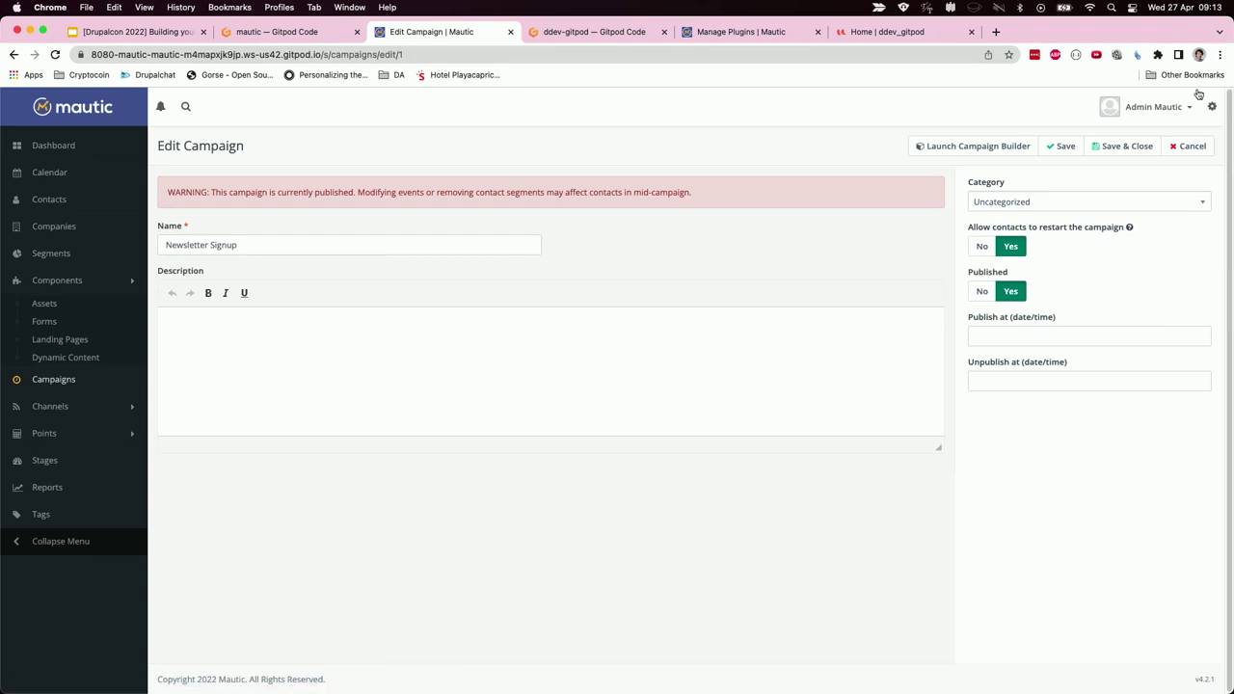
- Launch the Campaign Builder for the Newsletter Signup campaign and spread its form source, condition and two segment actions across the canvas
click(1003, 147)
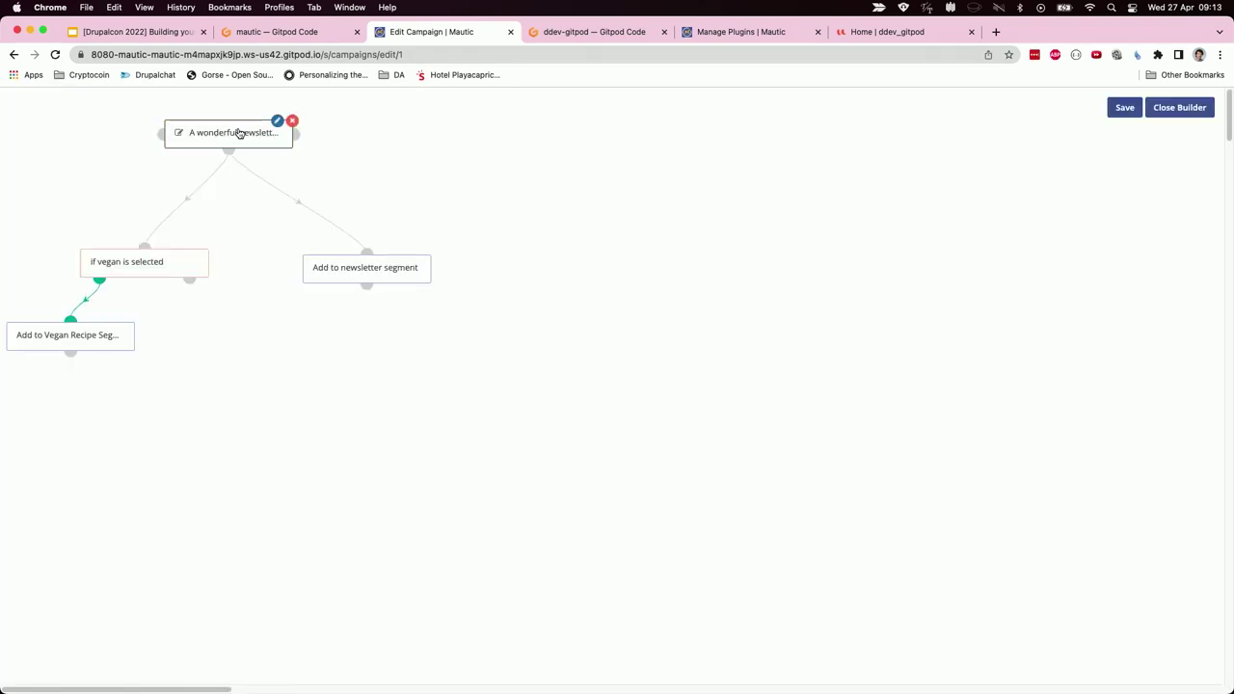
drag(241, 131, 724, 127)
drag(395, 266, 911, 254)
drag(173, 261, 562, 249)
drag(123, 347, 405, 360)
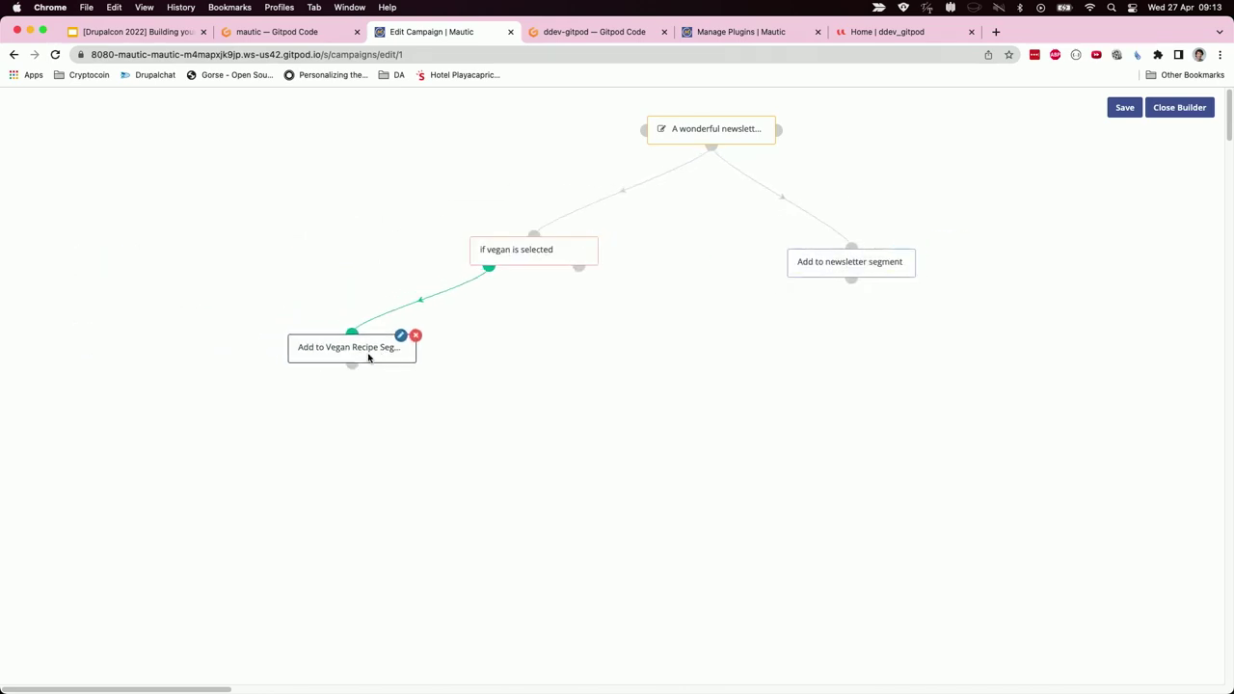
- Look through the actions available after "Add to newsletter segment", including Send email, and close the builder without adding one
click(851, 280)
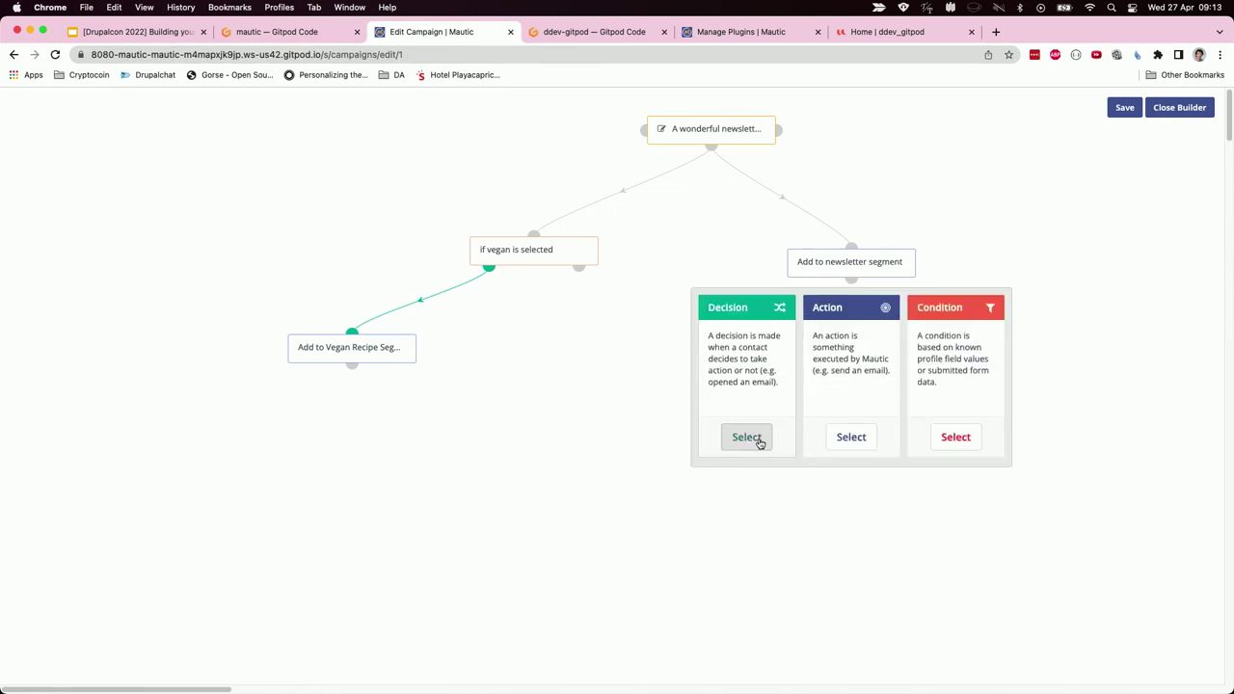
click(852, 436)
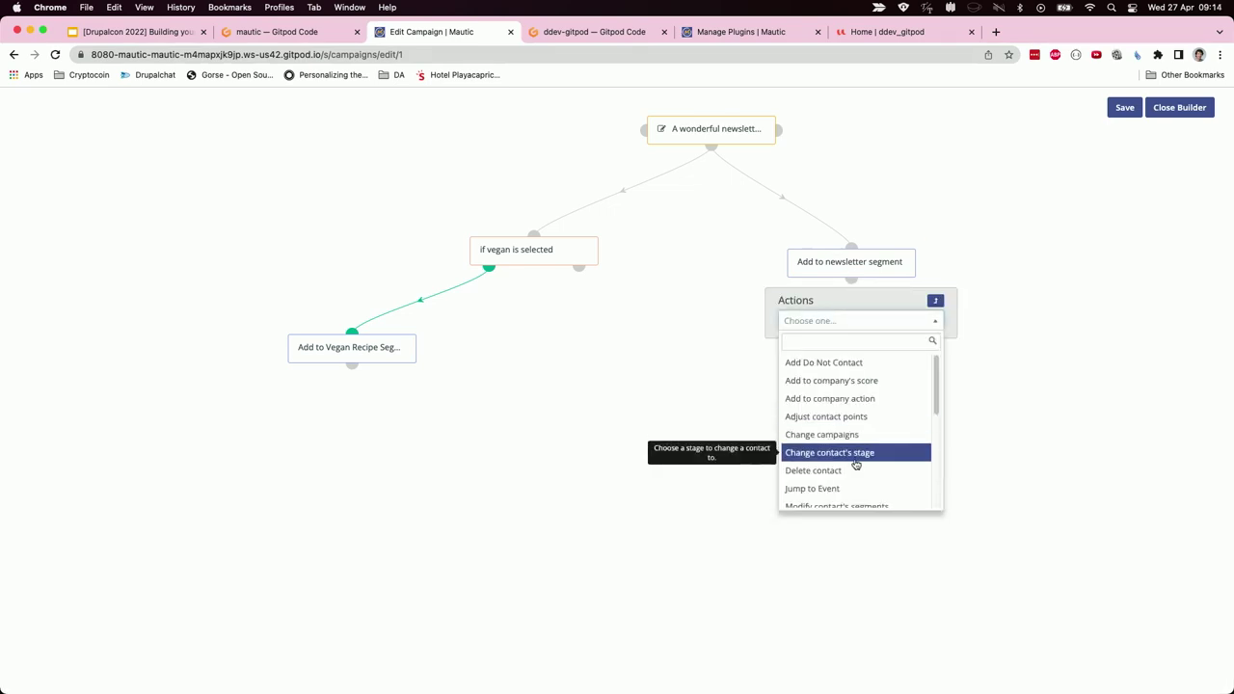
scroll(873, 429, down, 5)
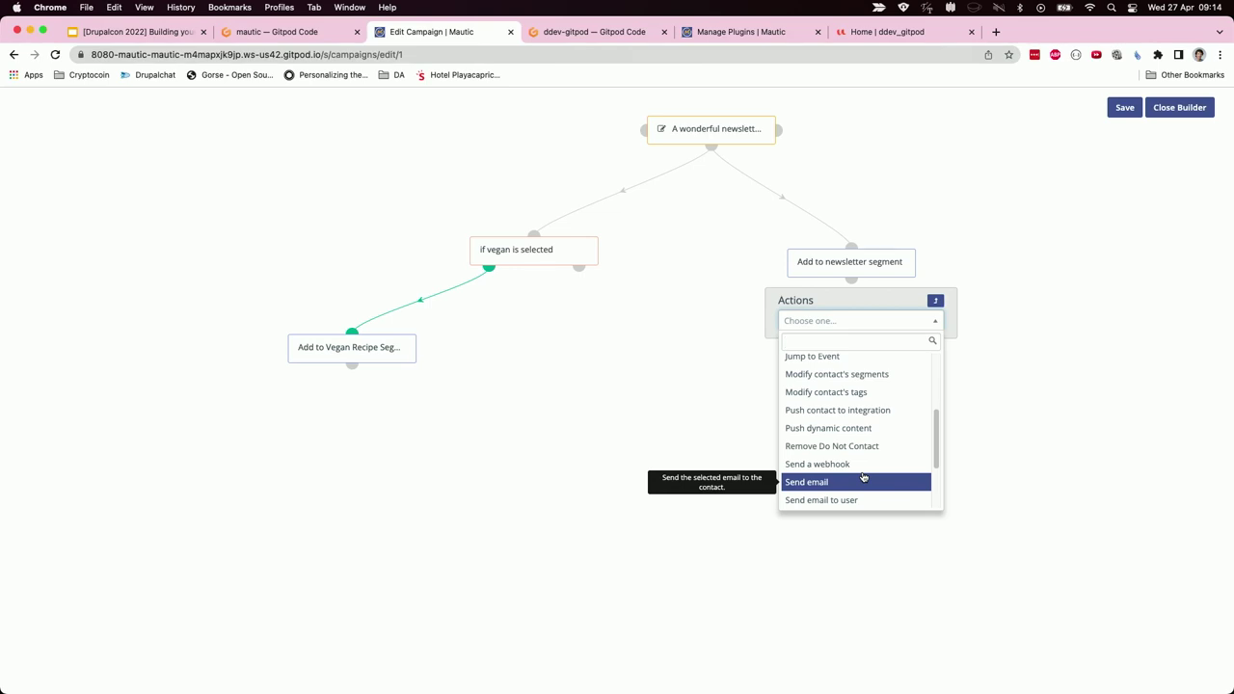
click(1169, 330)
click(1178, 107)
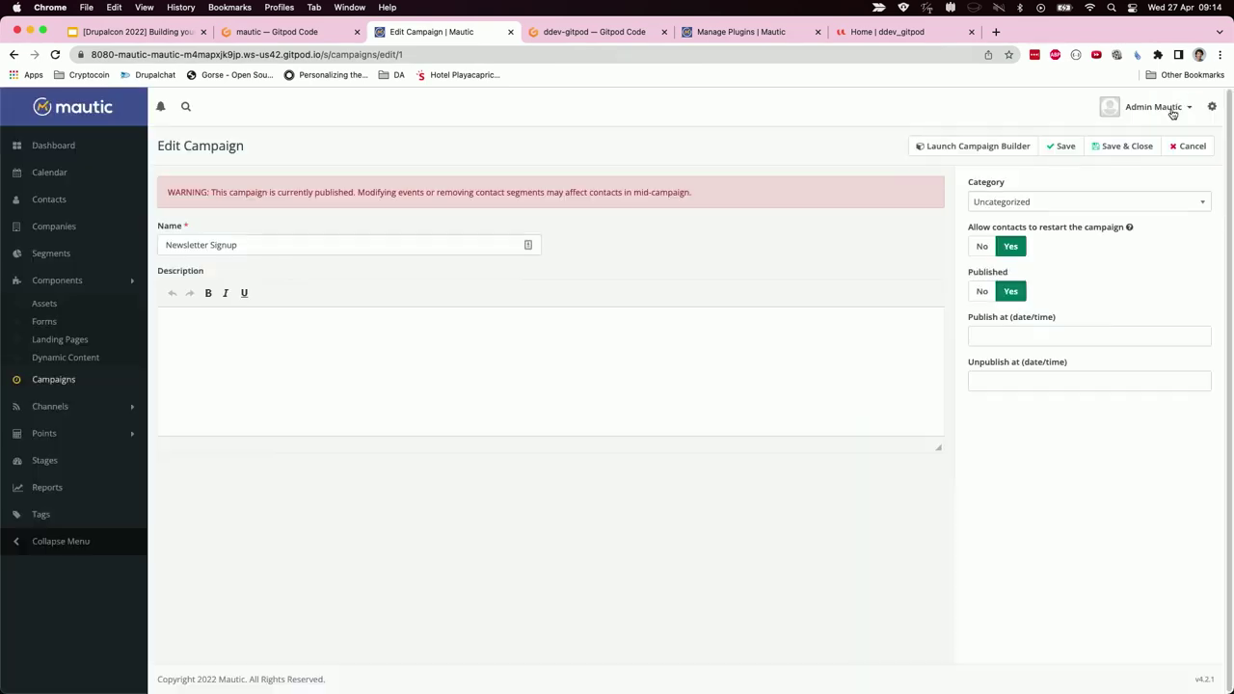
- Switch to the workshop slides and present from the campaign creation slide through to the newsletter form with its "Thank you for signing up" message
click(110, 32)
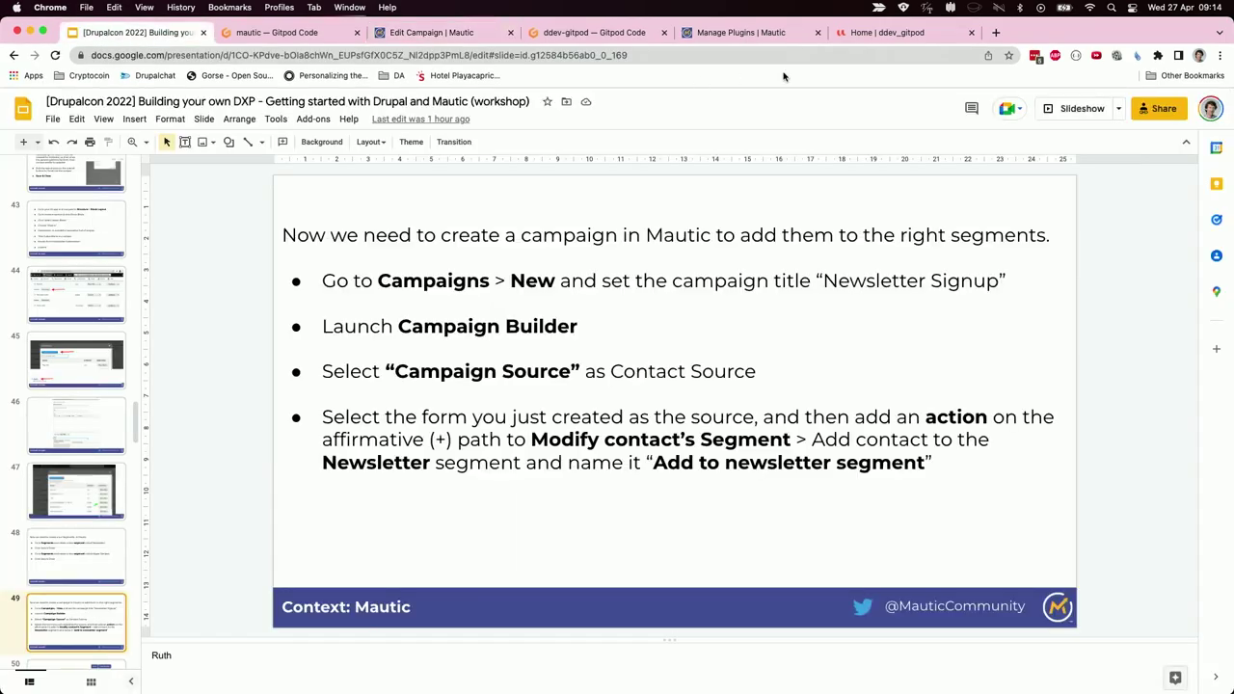
click(1079, 110)
key(Right)
key(Right)
key(Right)
key(Right)
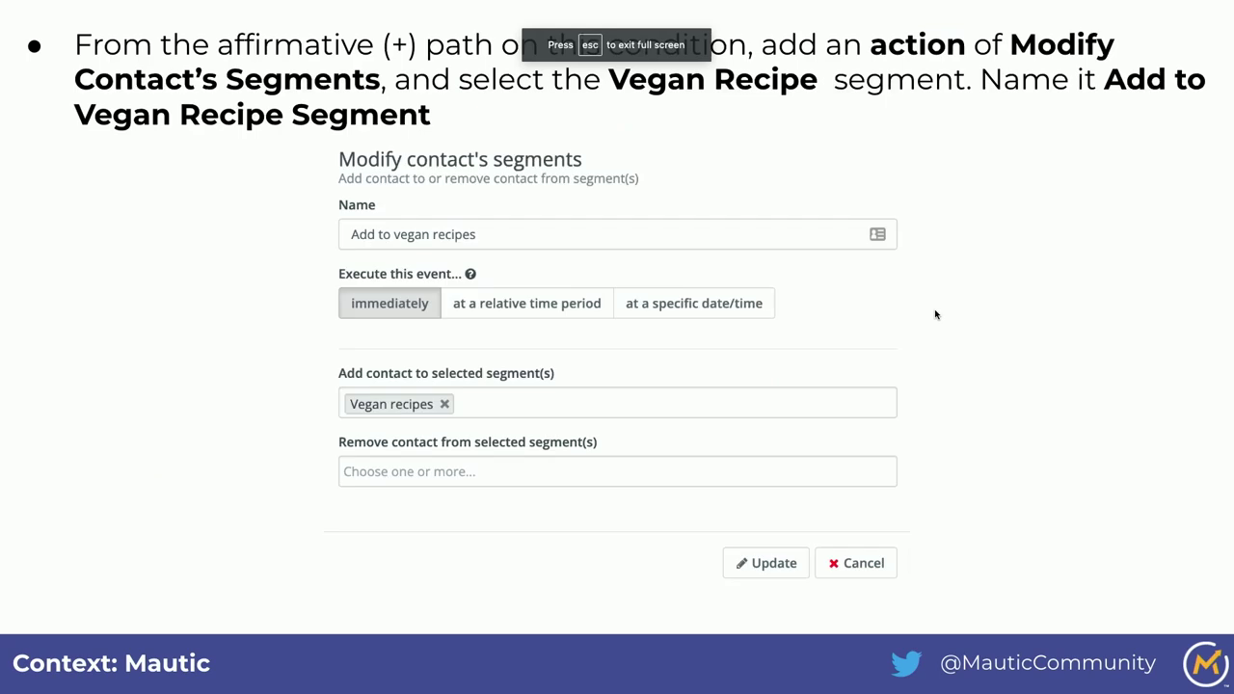
key(Right)
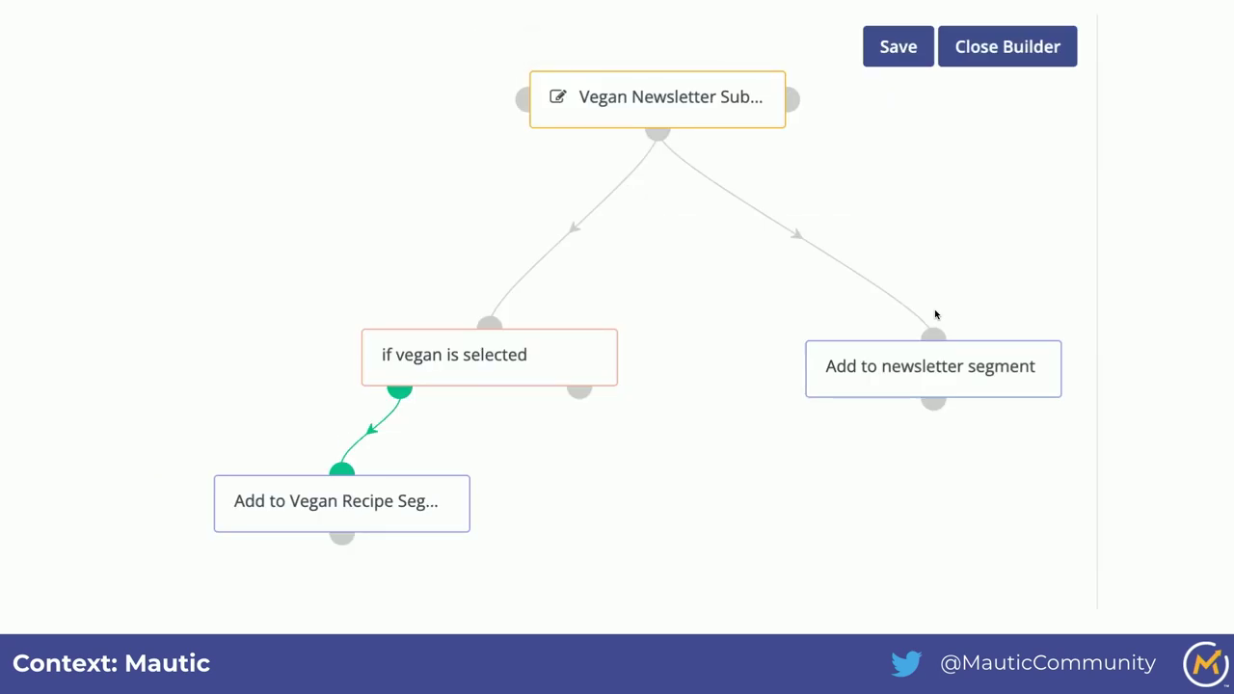
key(Right)
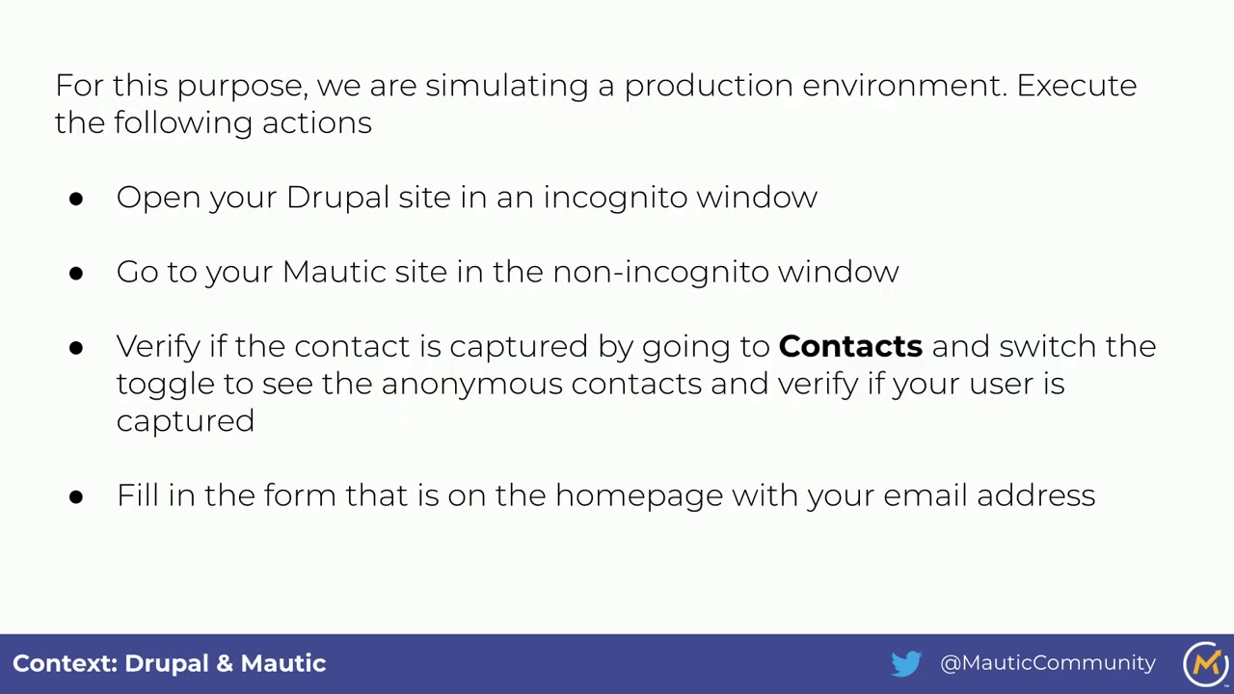
key(Right)
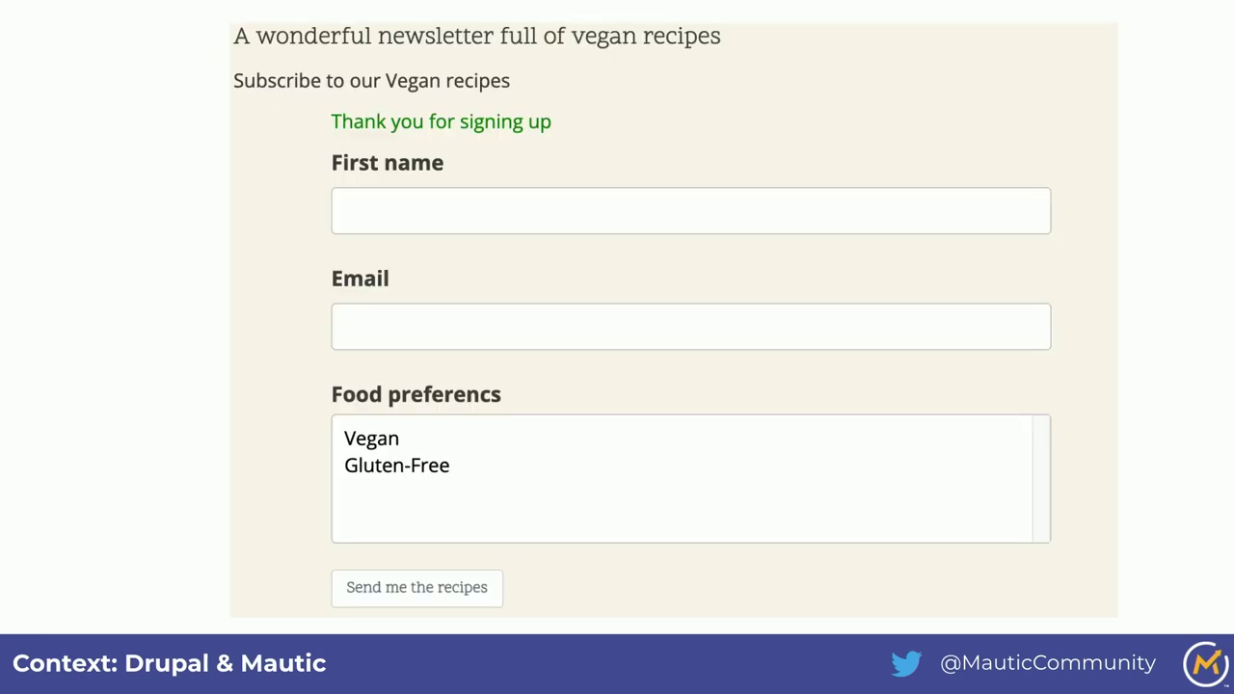
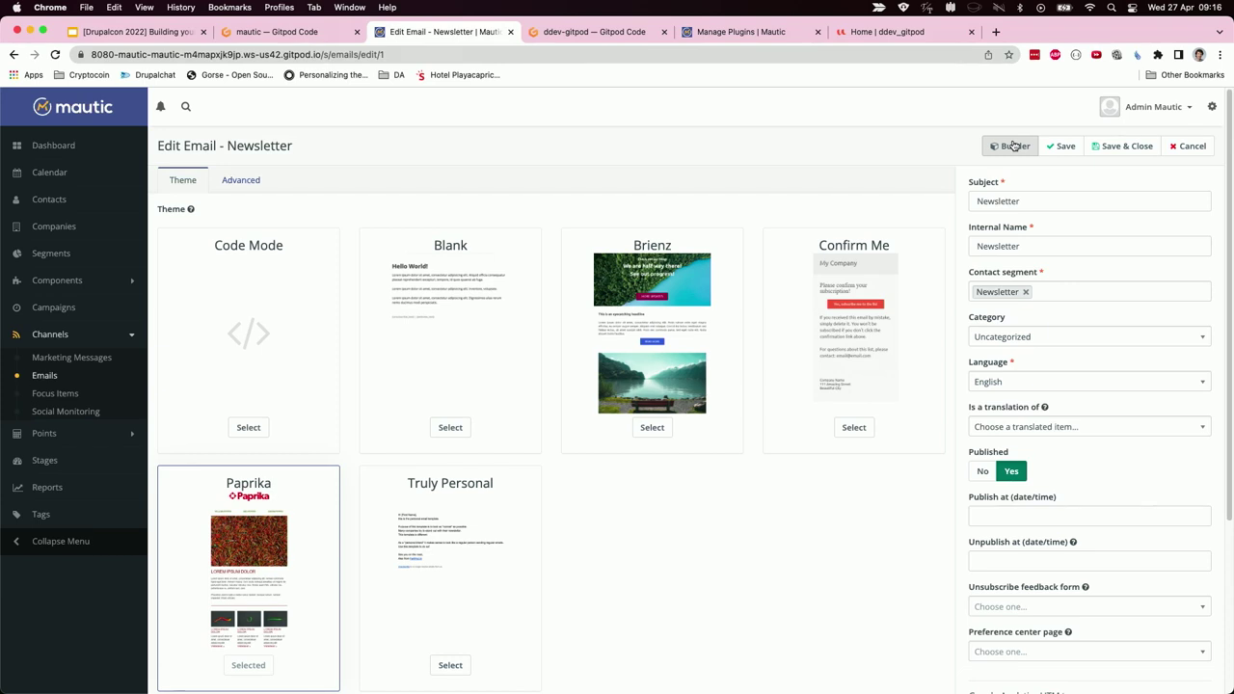
- Open the Newsletter email in the builder, preview its mobile layout and return to the desktop layout
click(1013, 146)
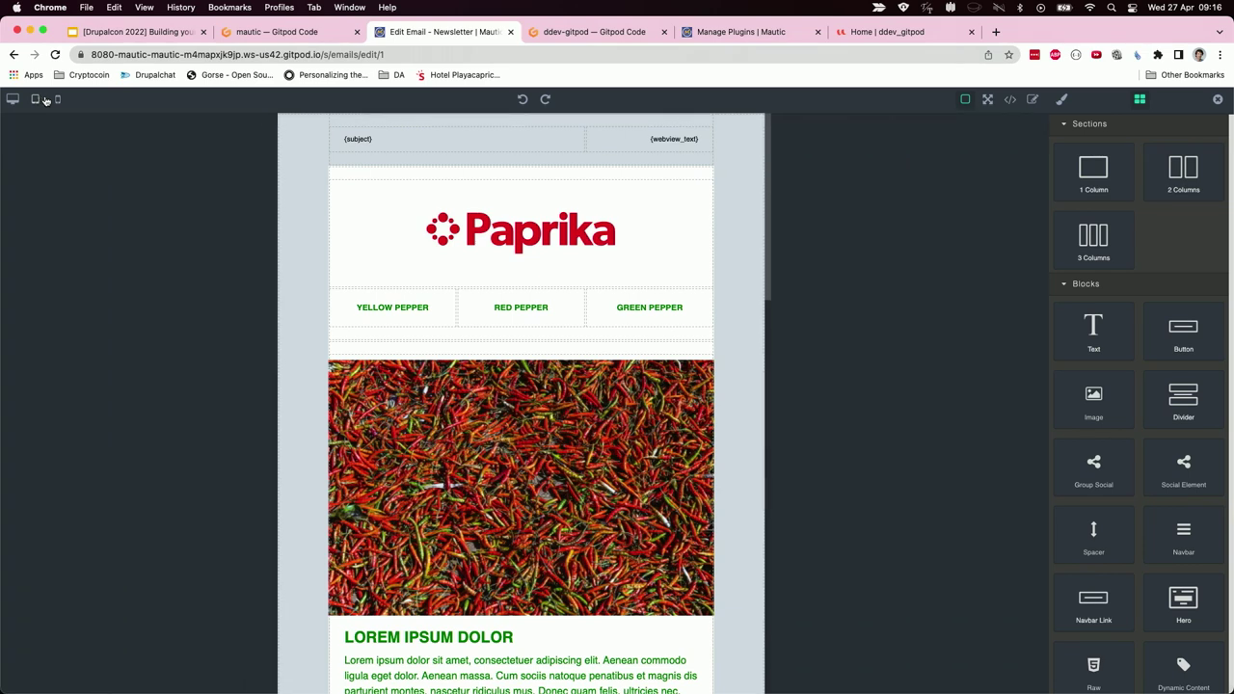
click(58, 100)
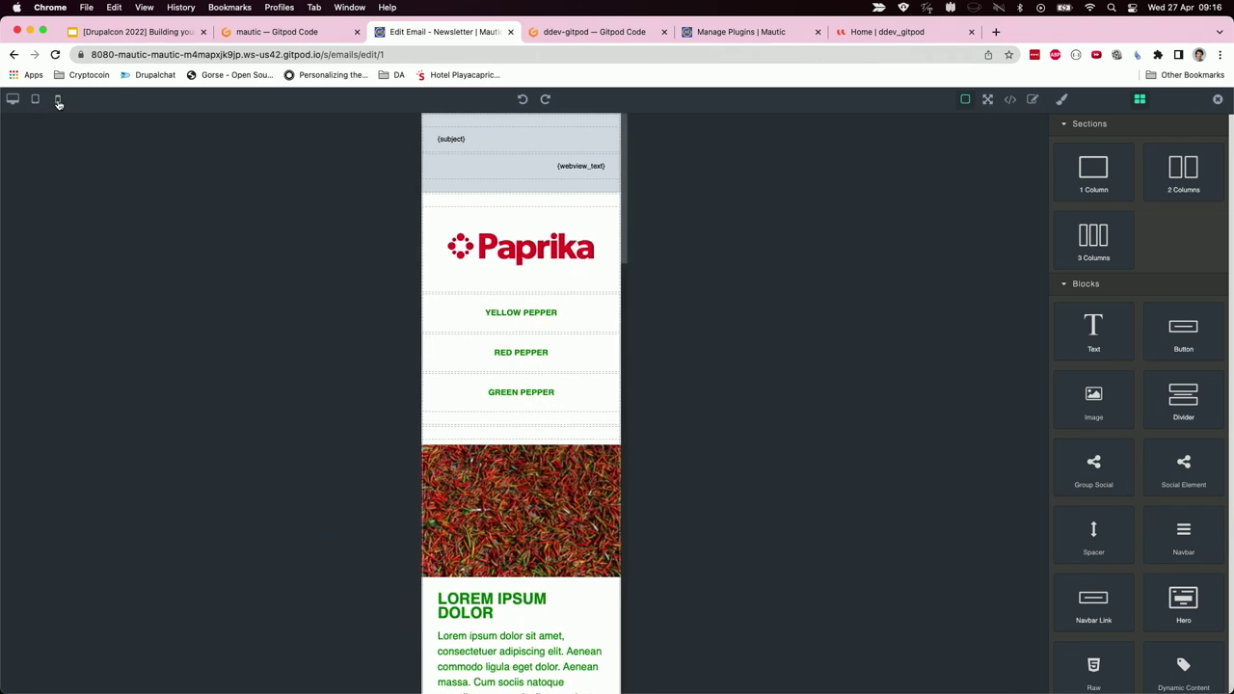
click(12, 100)
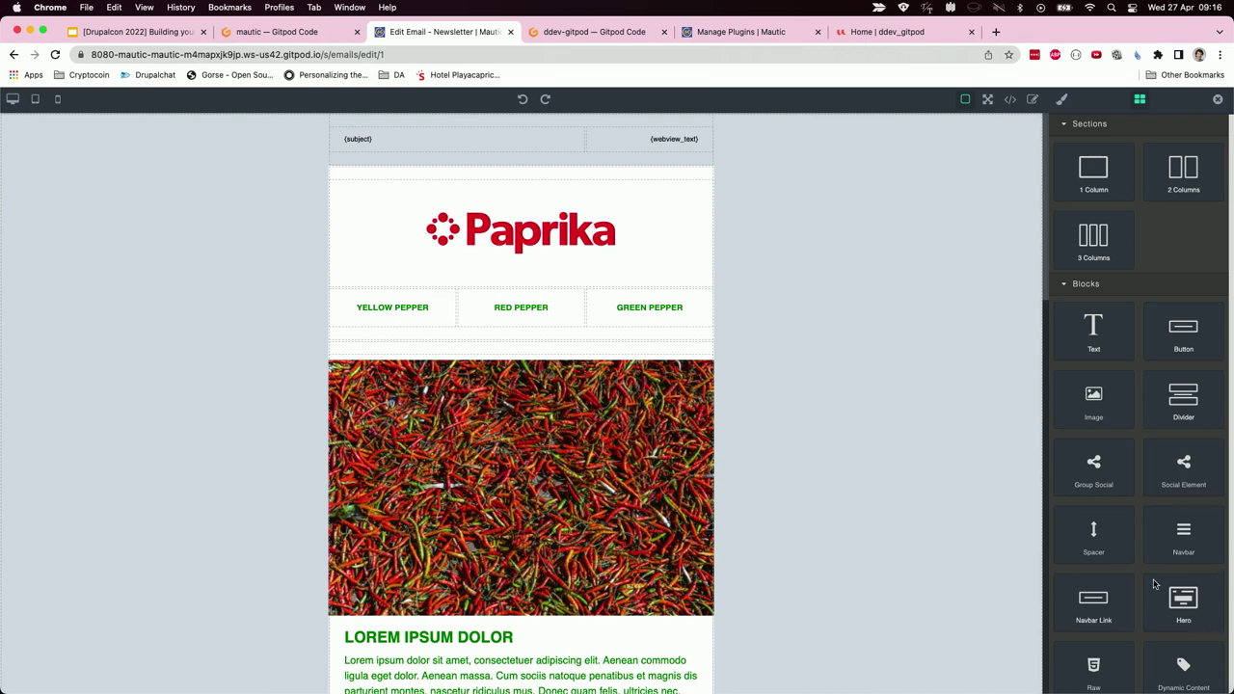
- Add a Text block under the Yellow Pepper heading, open its text for editing and leave the placeholder as is
scroll(1232, 648, down, 1)
scroll(1231, 661, up, 1)
drag(1096, 327, 398, 313)
click(386, 336)
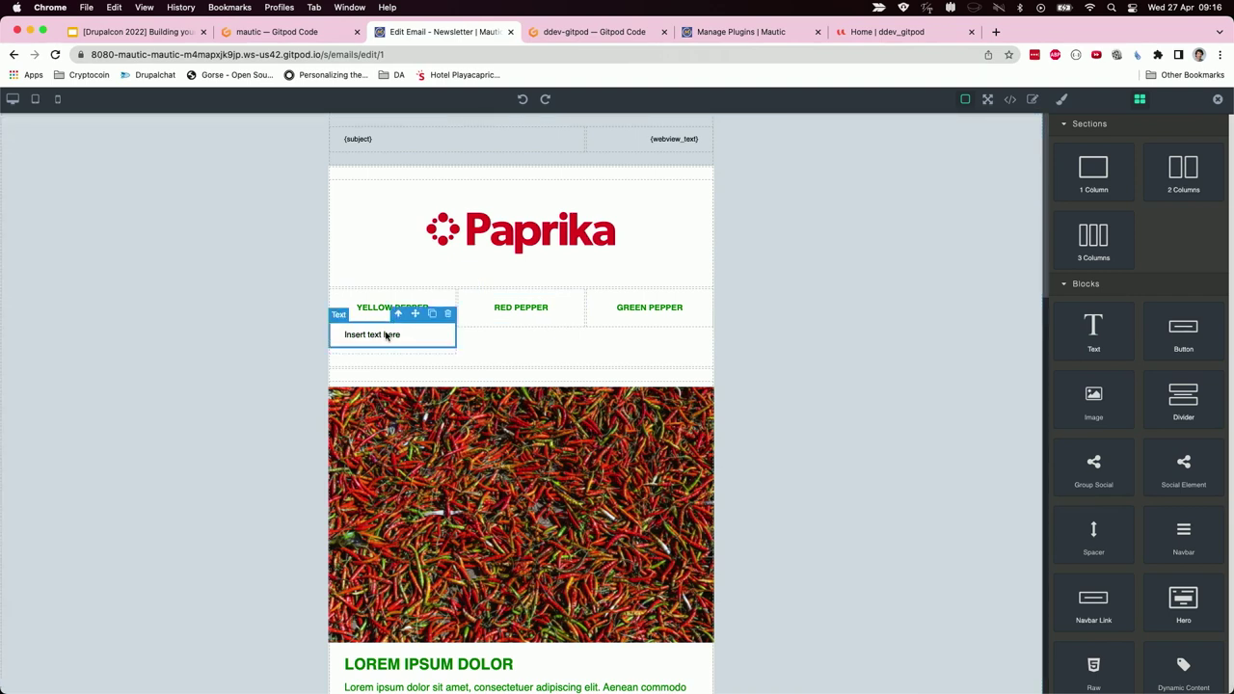
double_click(386, 335)
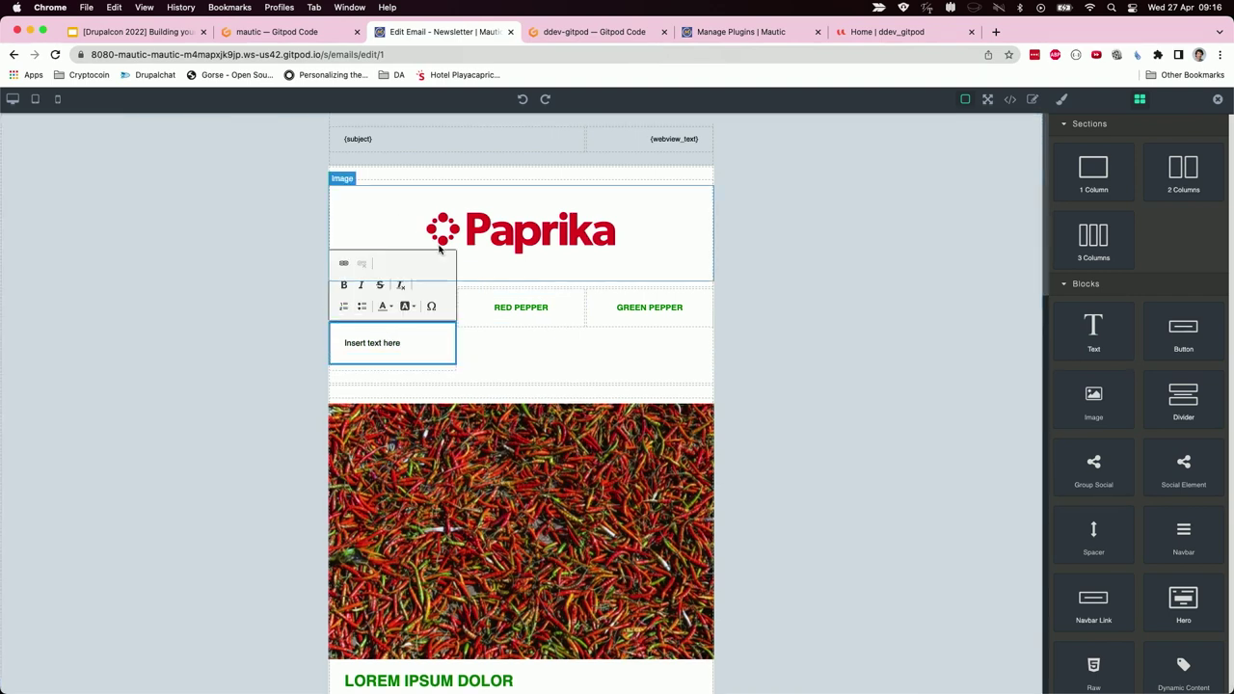
click(538, 344)
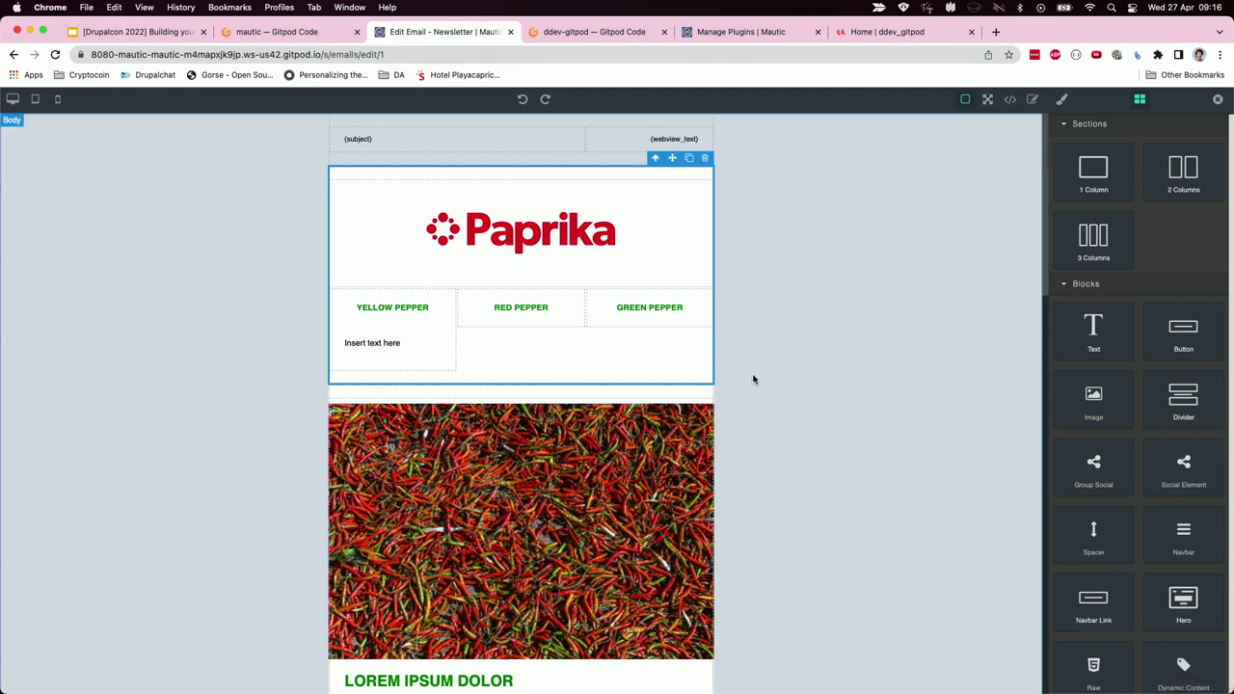
click(863, 493)
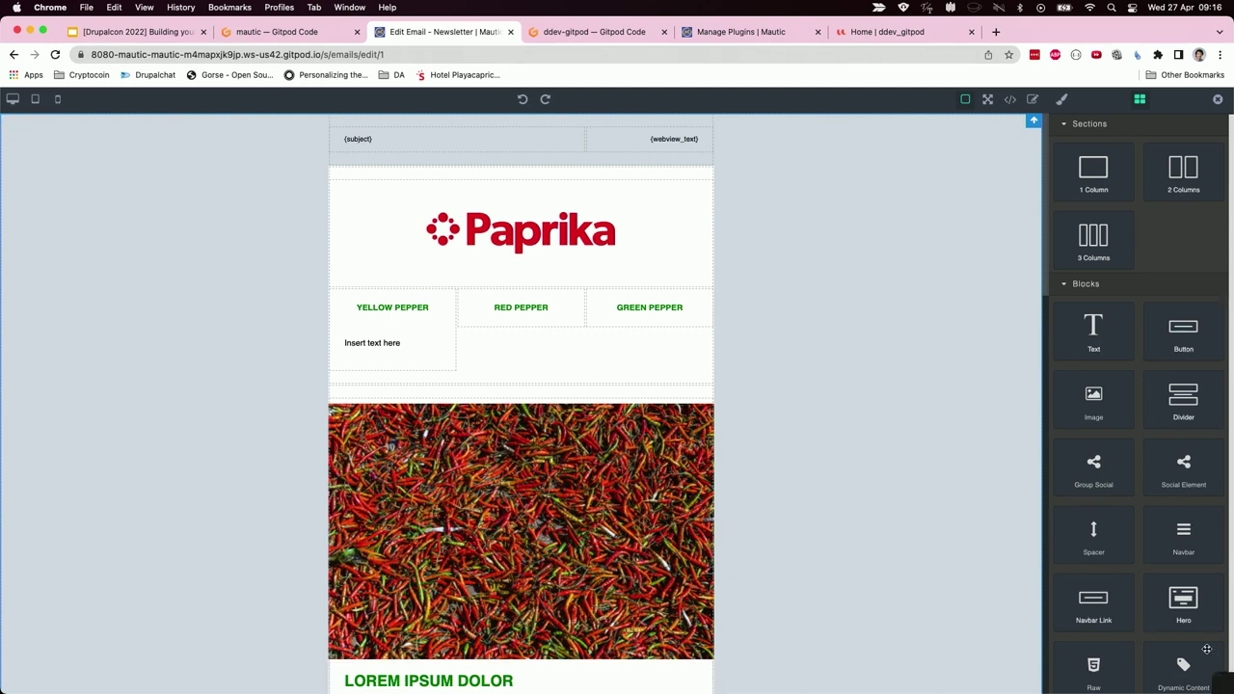
- Add a Dynamic Content block below the main article text and enter "Default" as its default content
drag(1183, 665, 556, 186)
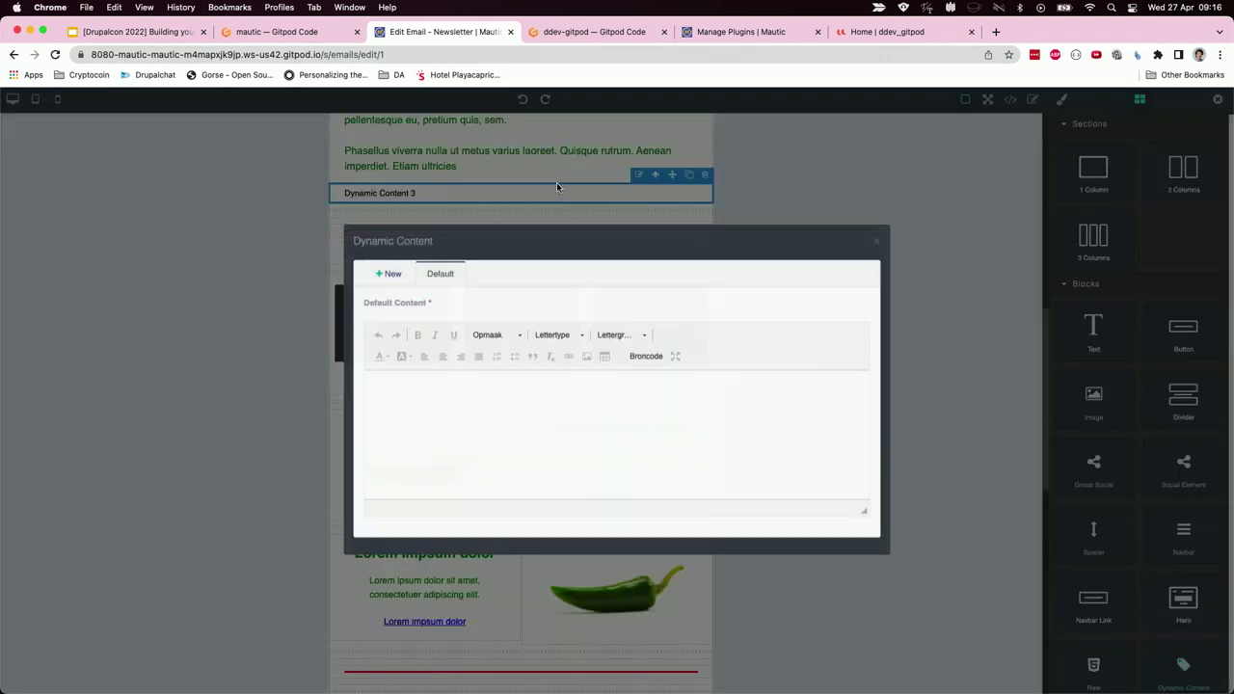
click(682, 409)
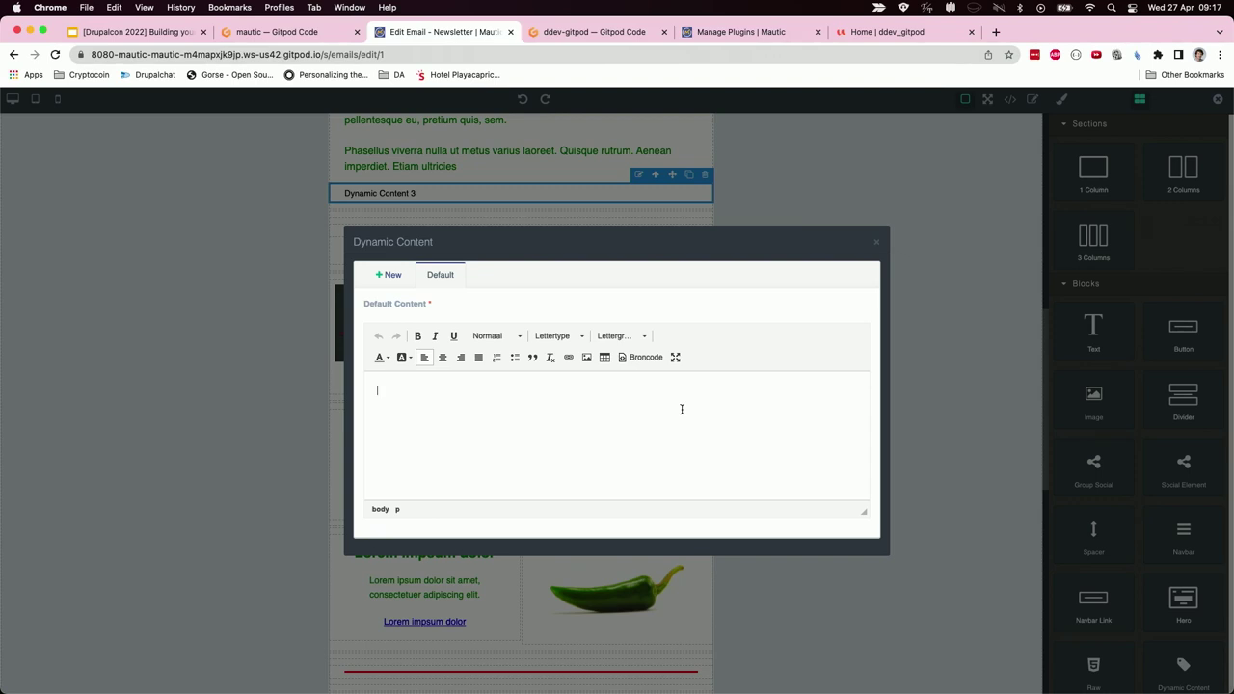
text(Default)
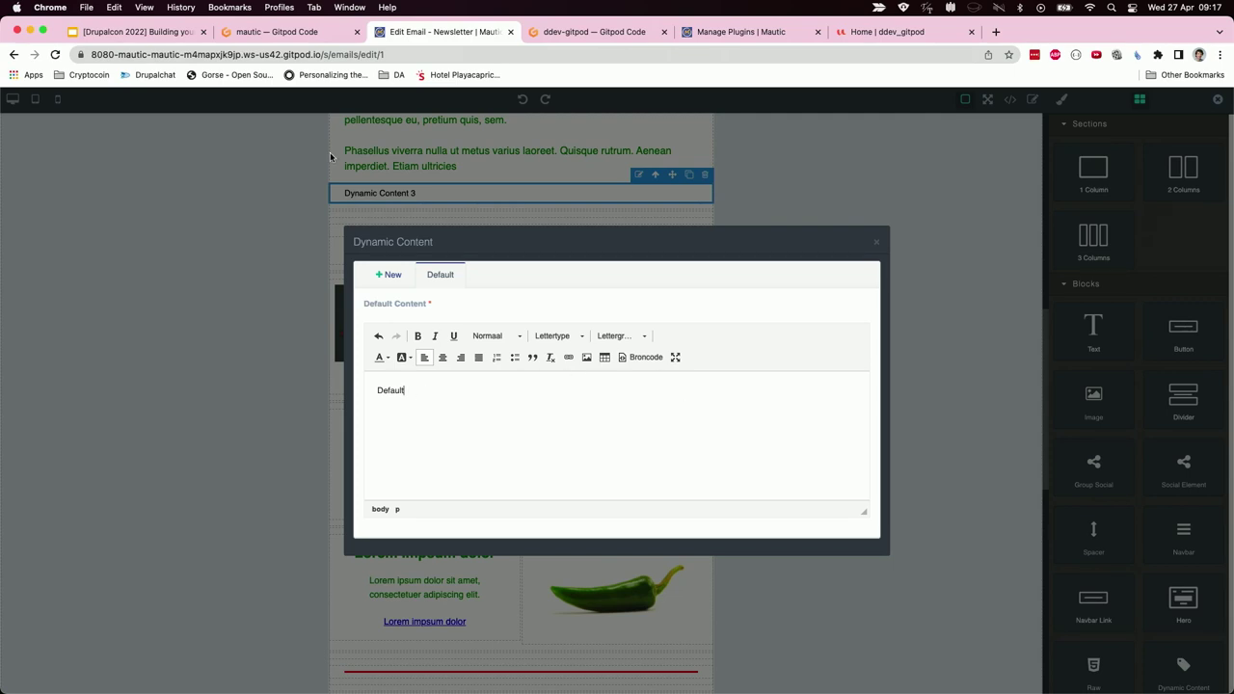
- Add a dynamic content variation with a filter on the contact field Interested in and the content "Vegan recipes"
click(393, 274)
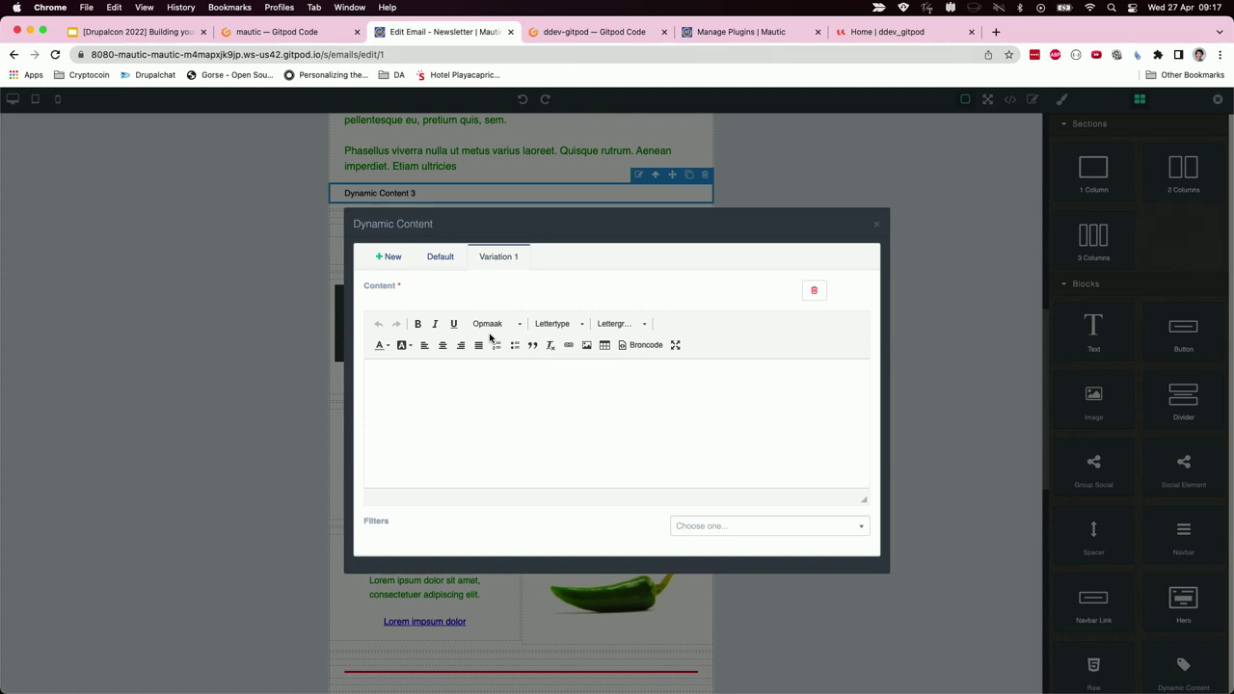
click(763, 525)
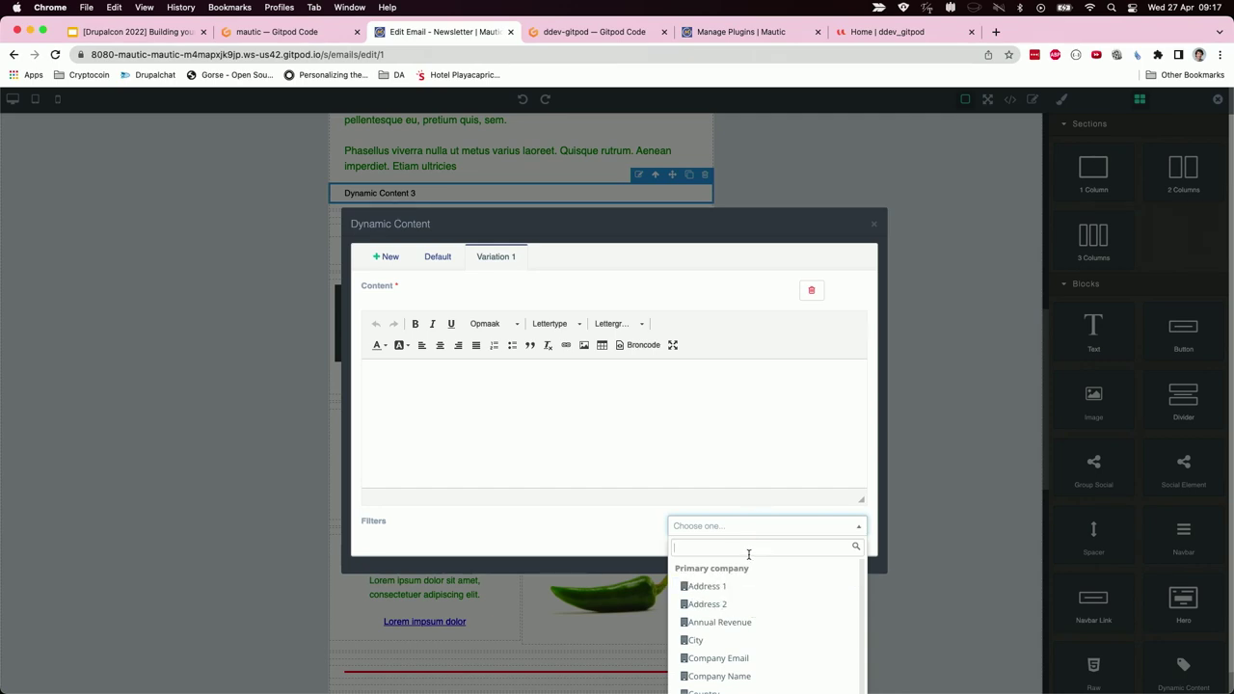
text(in)
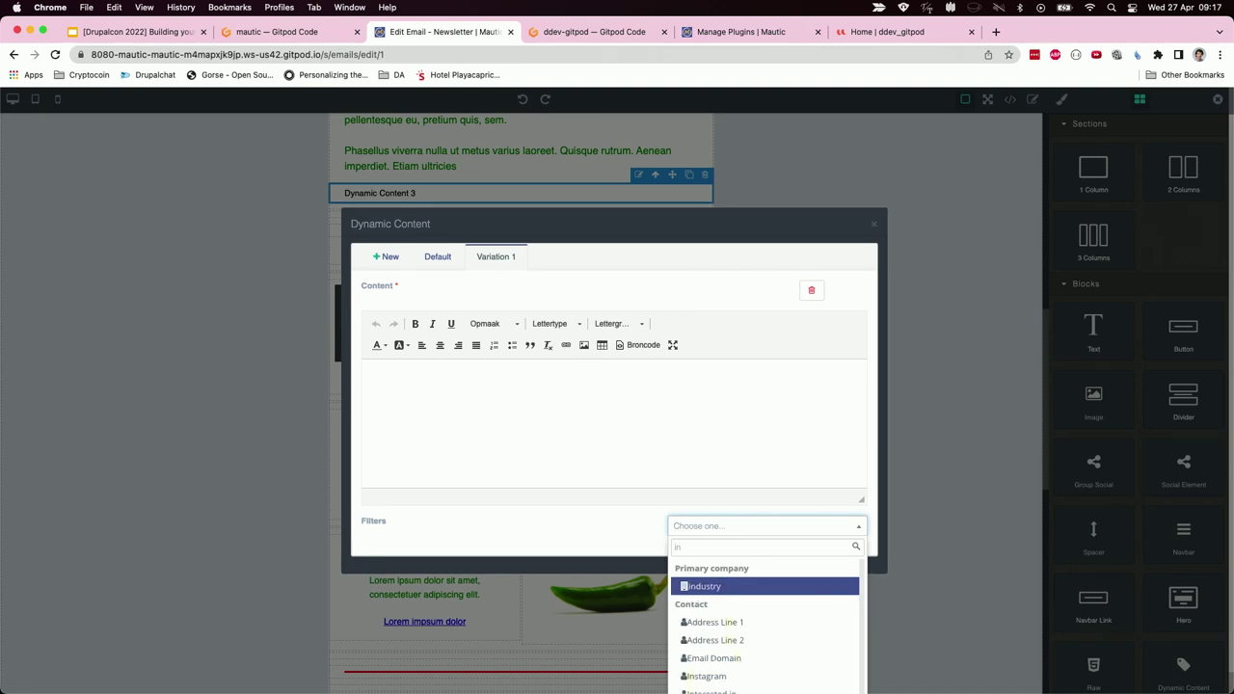
text(t)
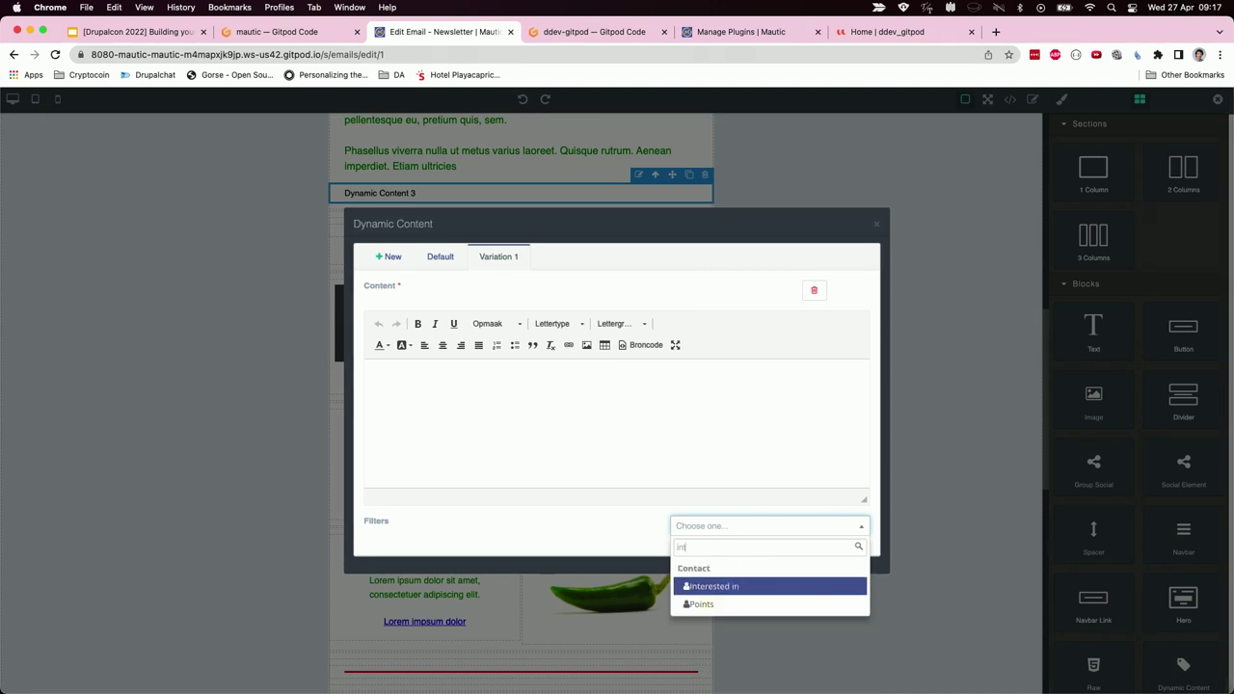
click(735, 584)
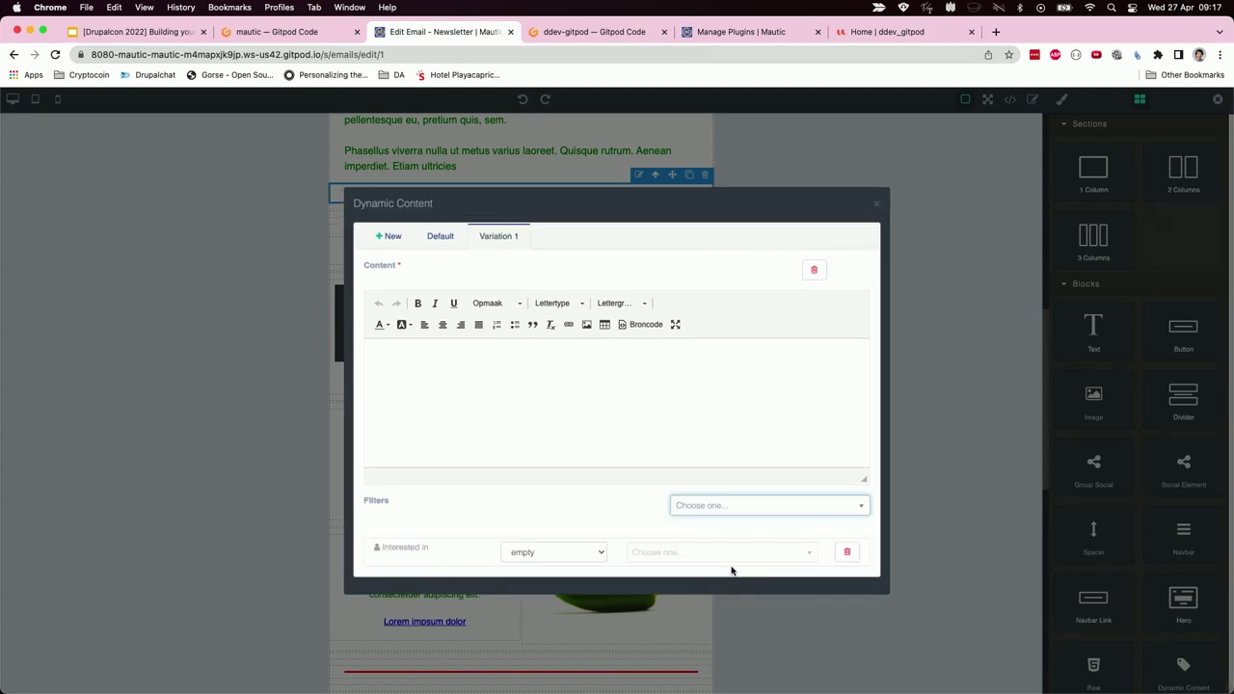
click(568, 391)
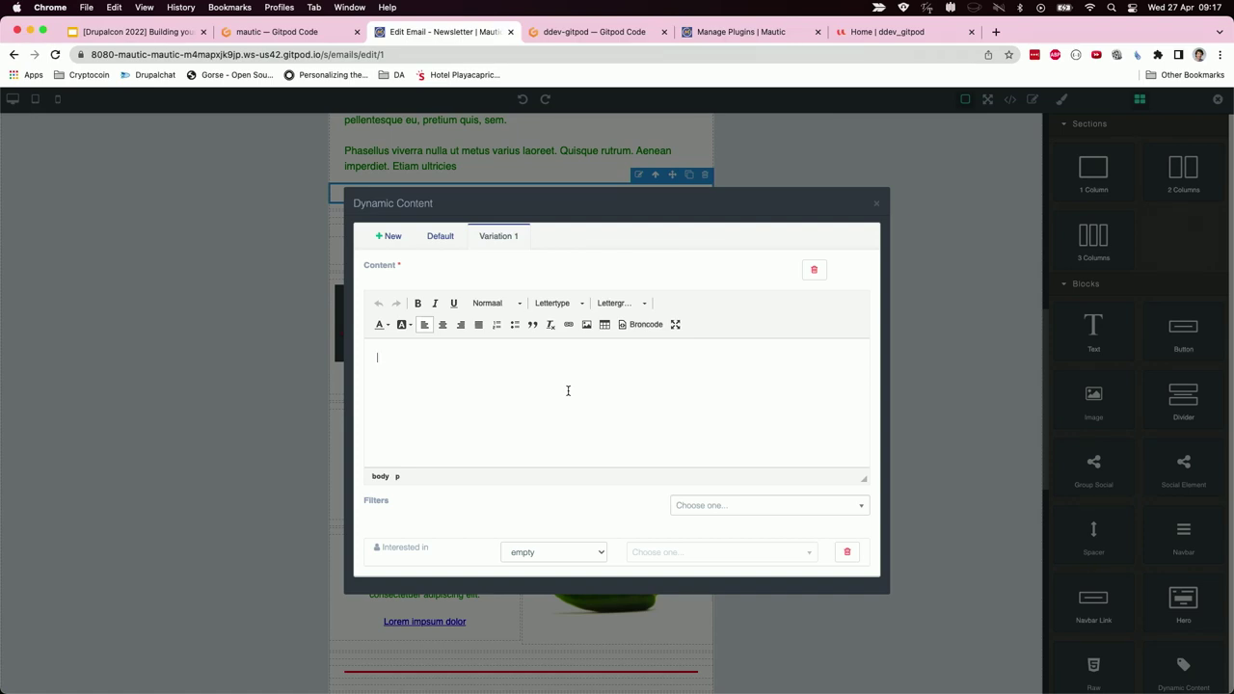
text(Vegan recipes)
- Set the variation's Interested in filter to including Vegan and close the Dynamic Content dialog
click(548, 554)
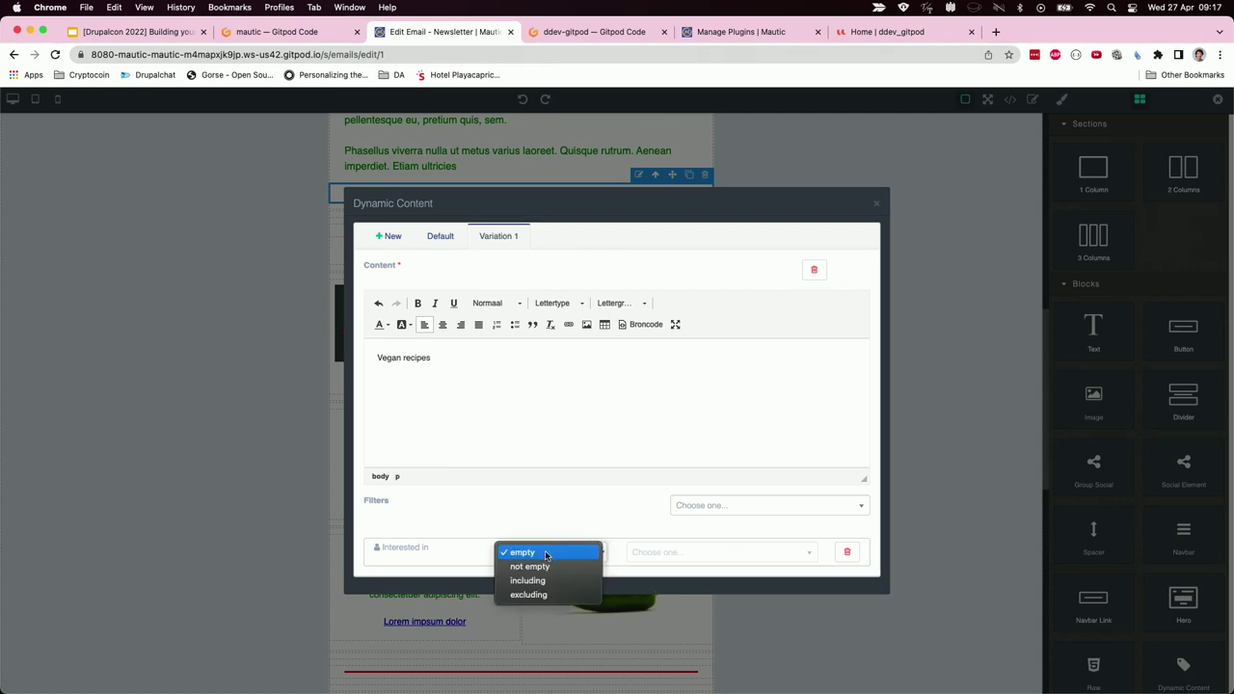
click(528, 580)
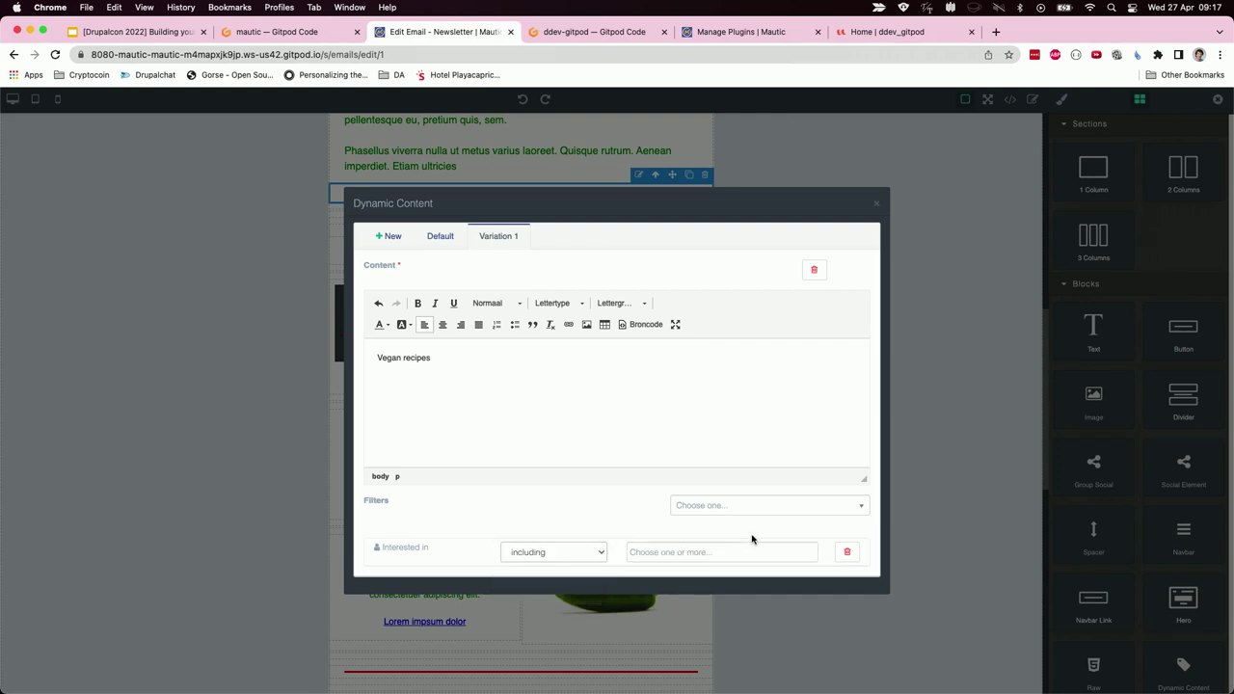
click(736, 552)
click(732, 570)
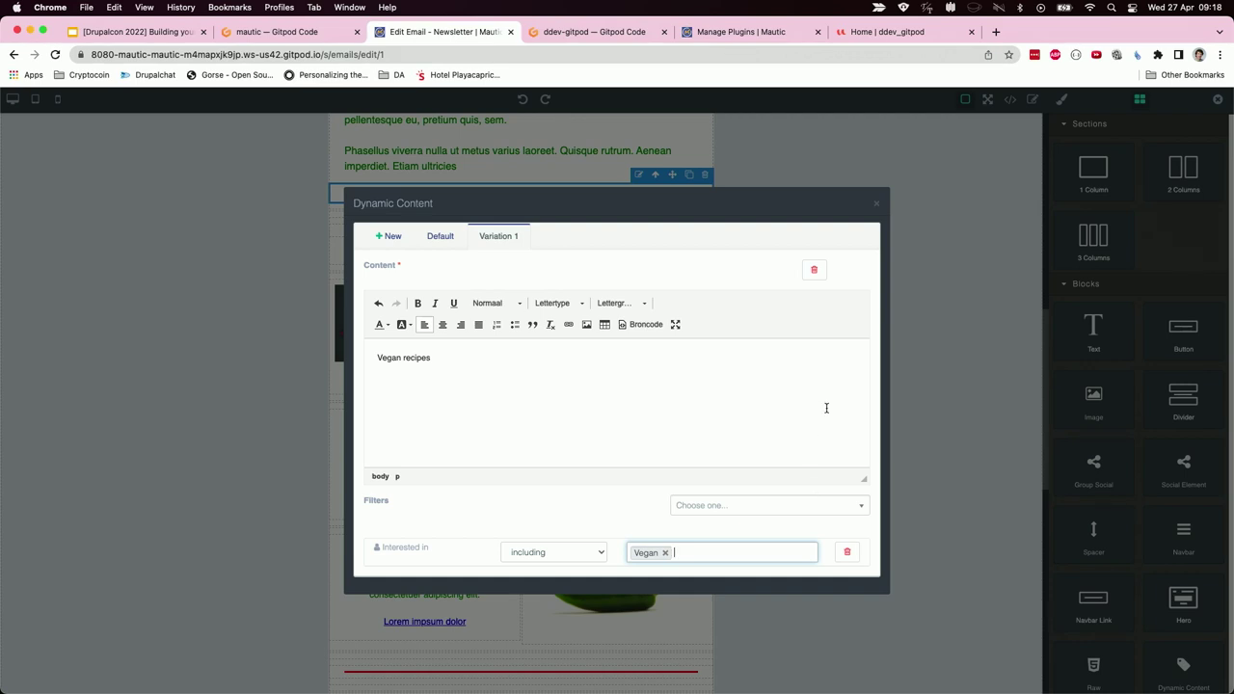
click(877, 203)
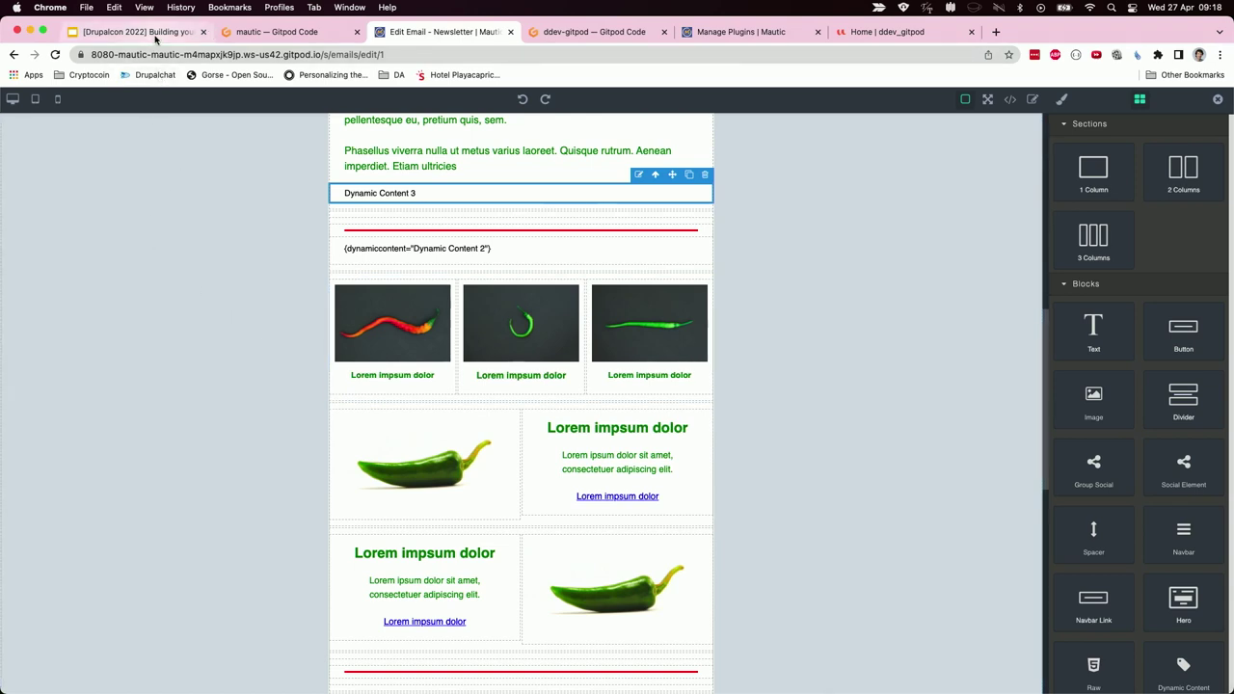
- Switch to the mautic Gitpod workspace and open the MailHog service on port 8027 in the browser
click(247, 35)
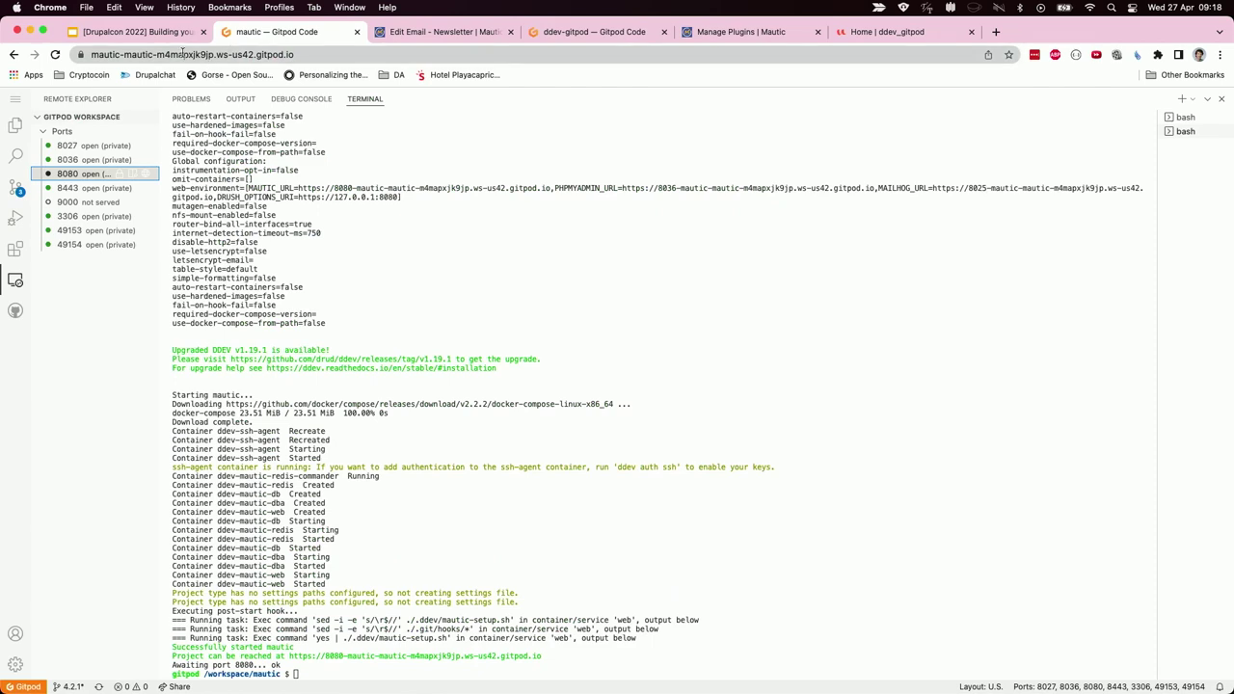
mouse_move(145, 145)
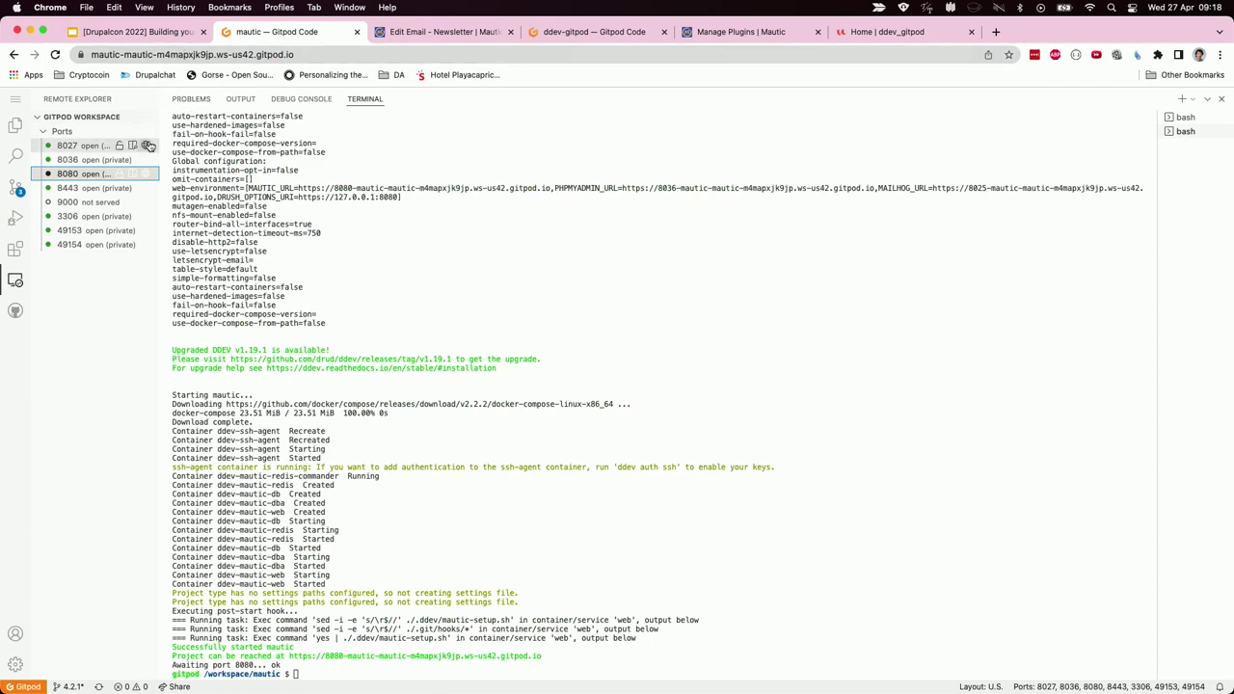
click(149, 146)
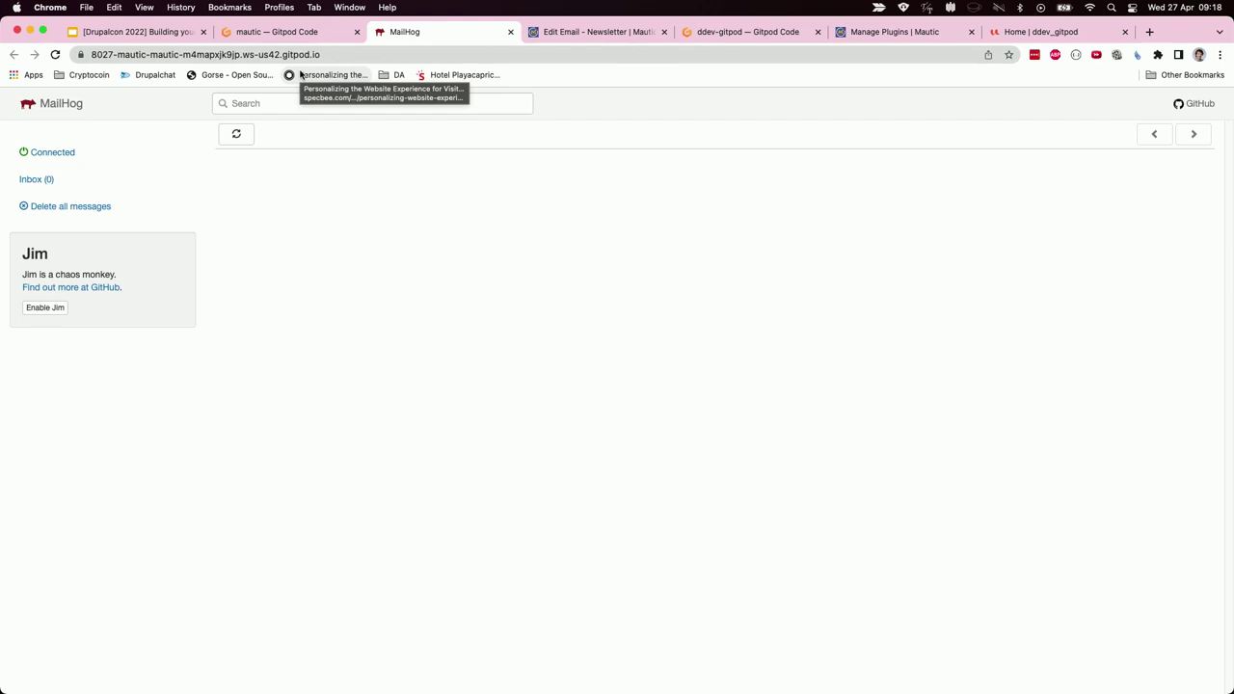
- Return to the Newsletter email in Mautic, close its builder, and save and close the email
click(289, 33)
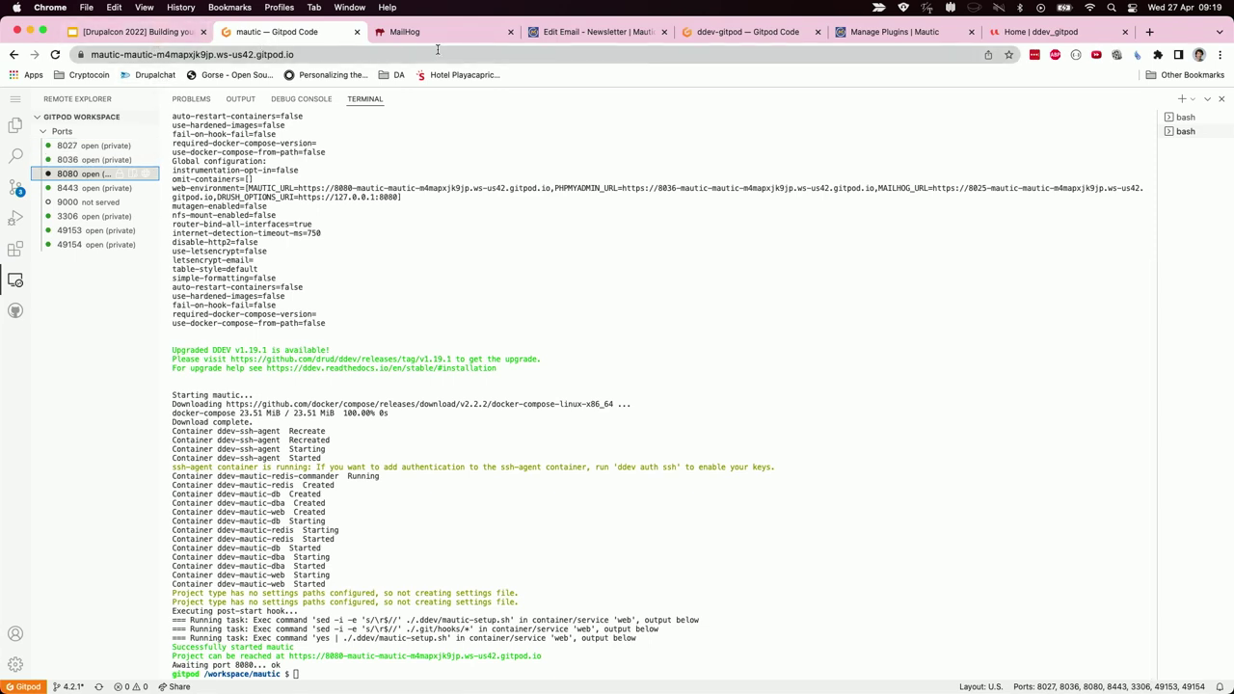
click(577, 39)
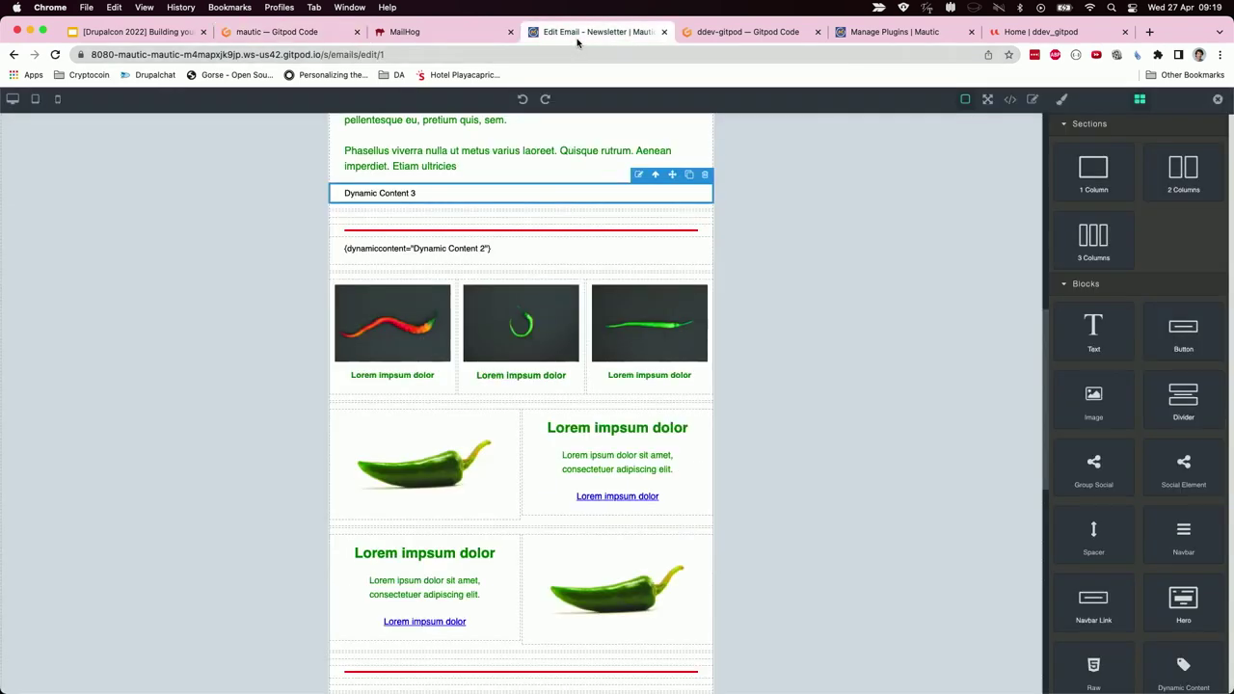
click(1218, 101)
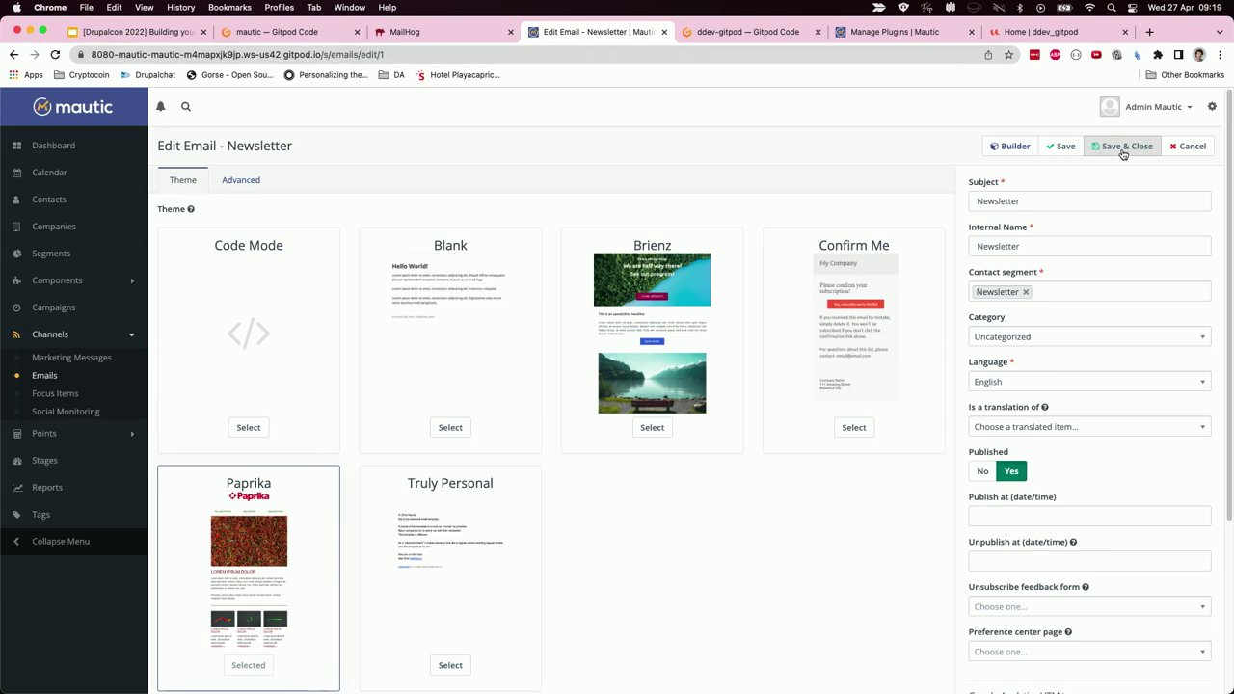
click(1123, 151)
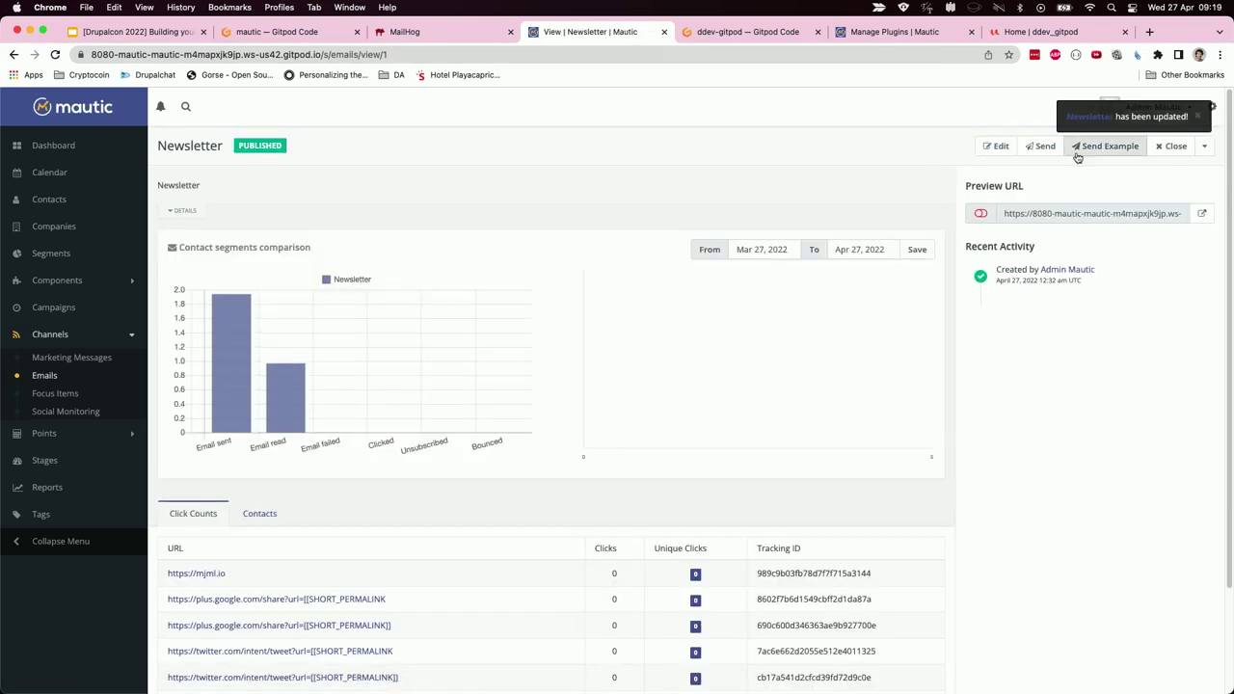
click(1045, 150)
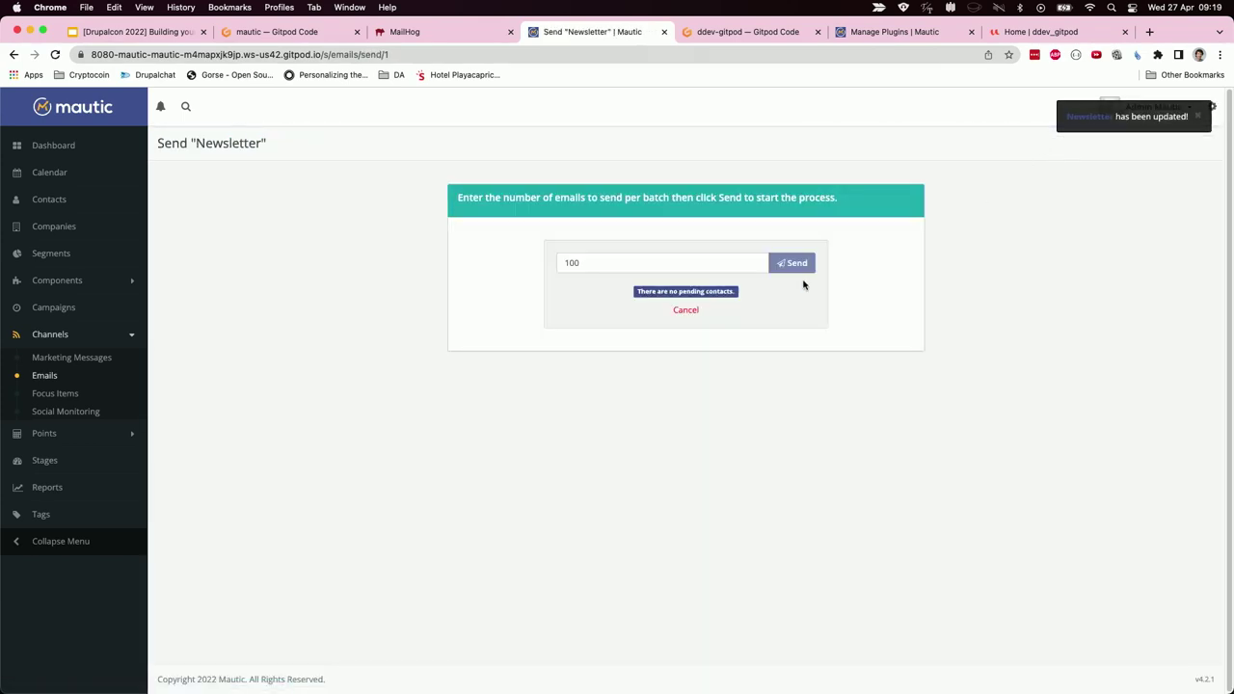
click(686, 310)
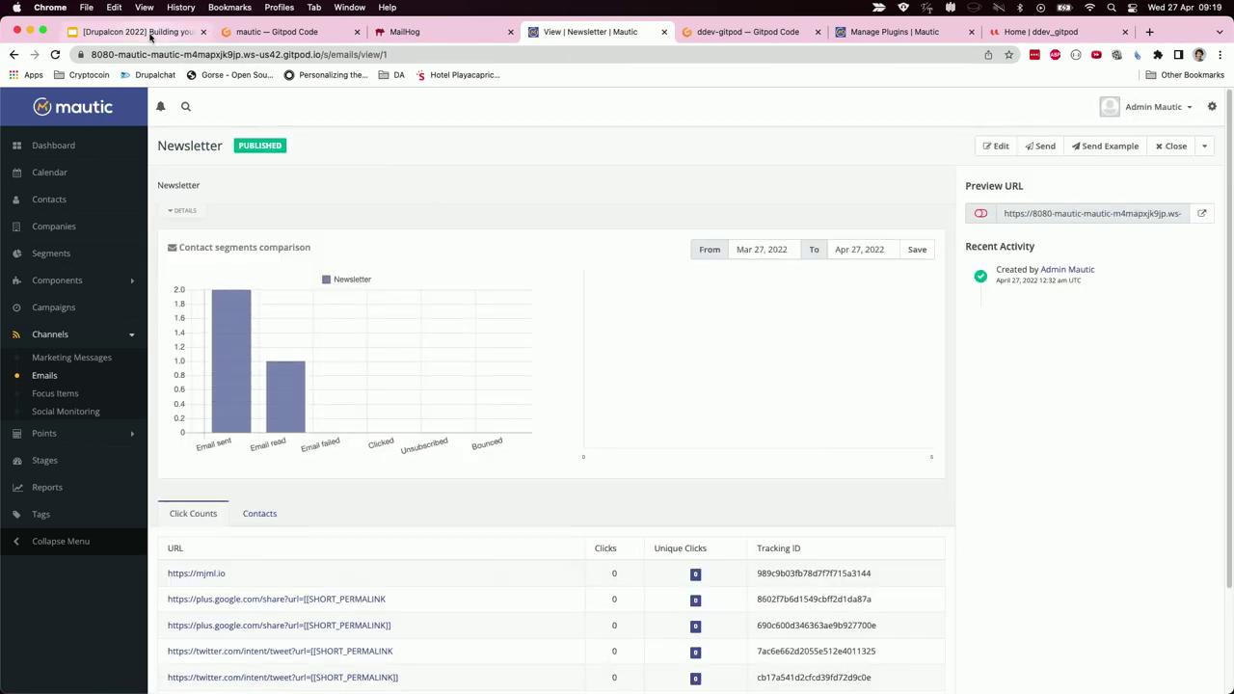
click(1046, 150)
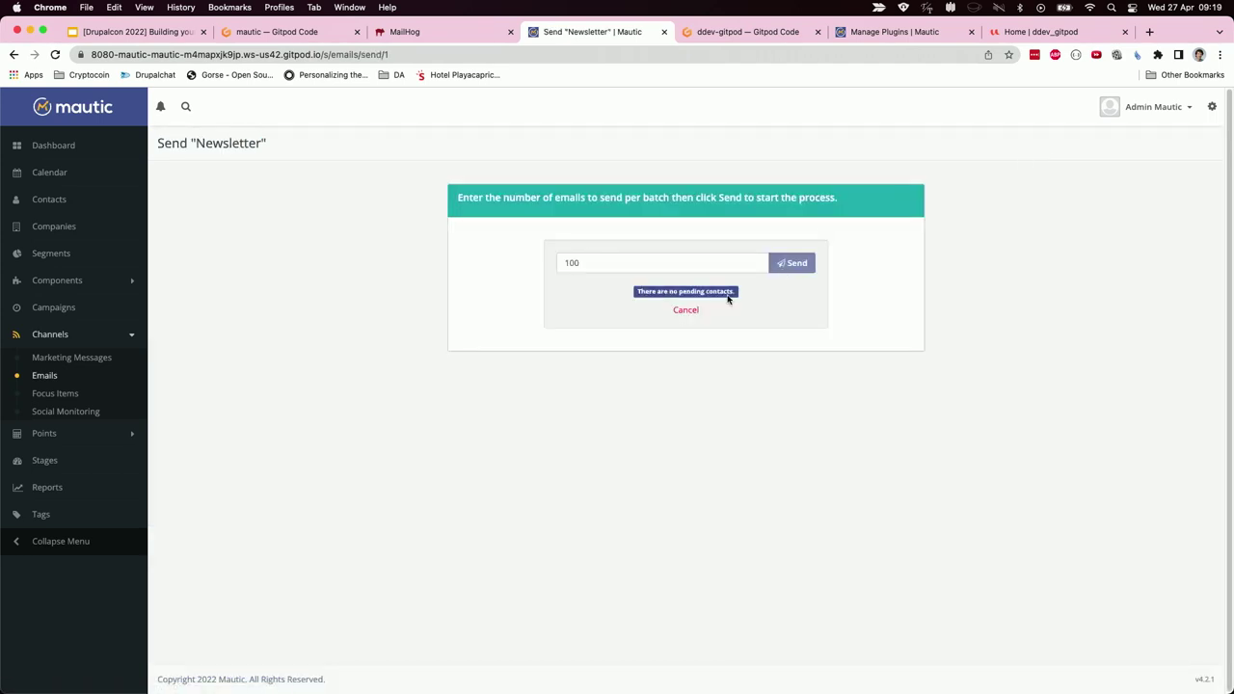
click(691, 311)
- Send an example of the Newsletter email and check the dynamic content in the received test message in MailHog
click(1097, 154)
click(720, 228)
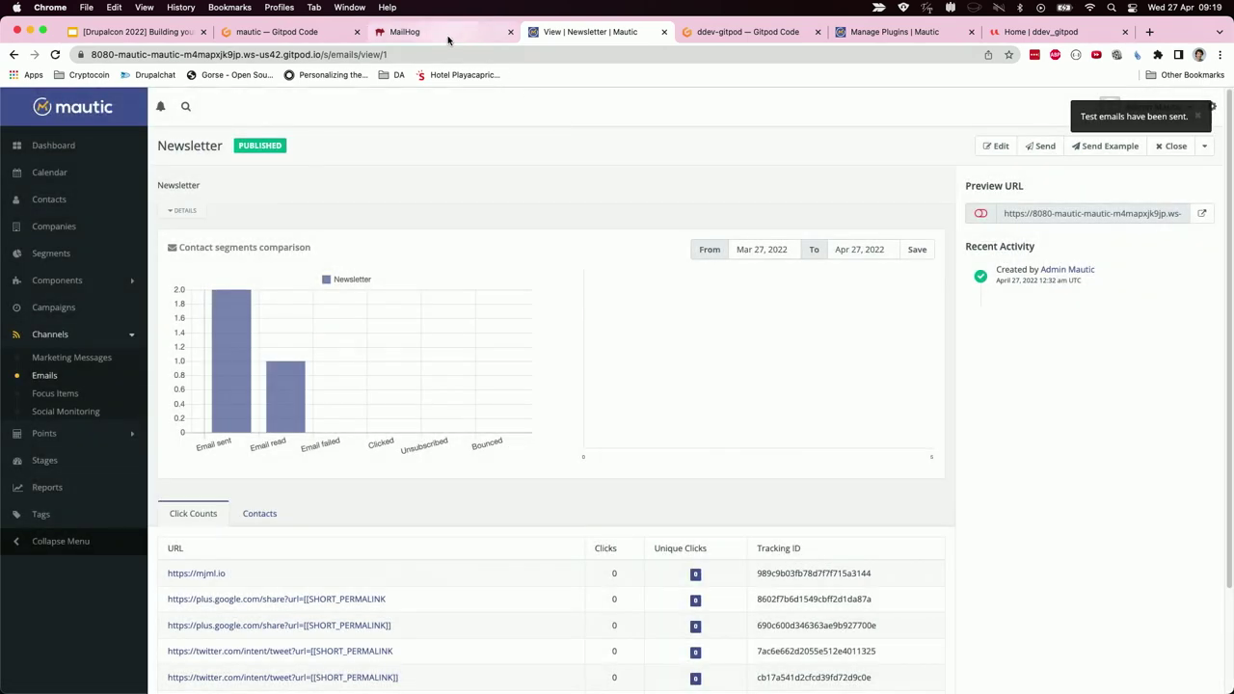
click(449, 36)
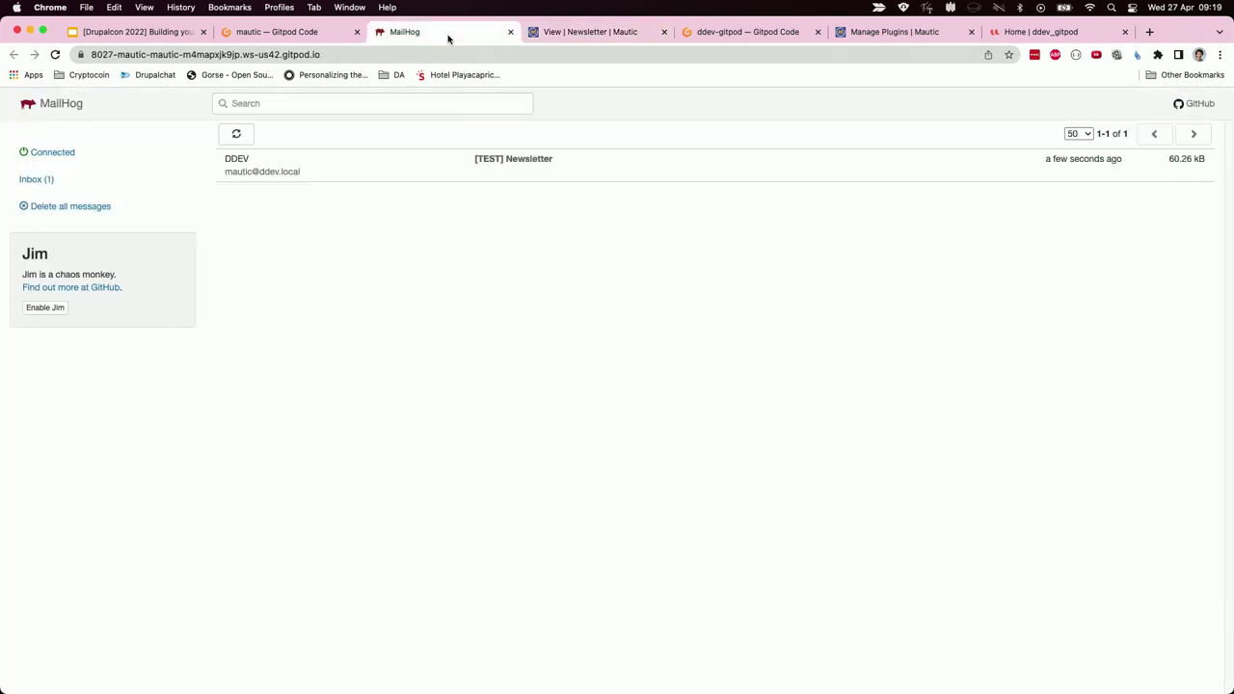
click(486, 166)
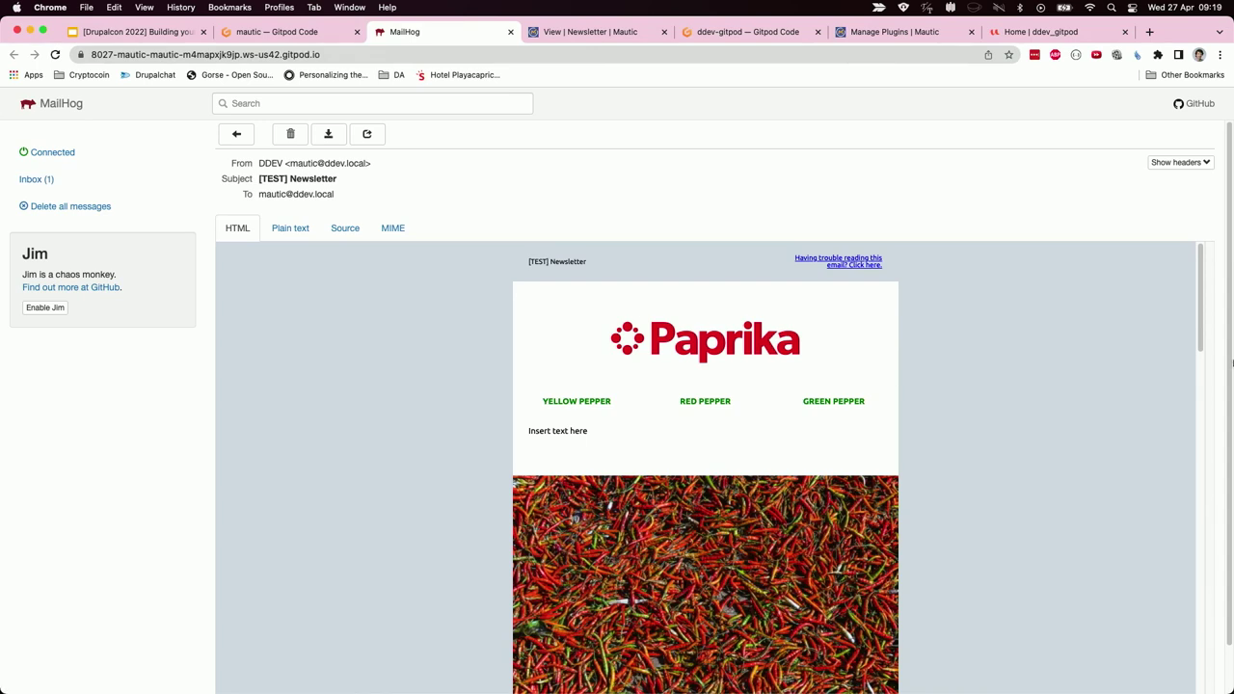
drag(1203, 342, 1194, 482)
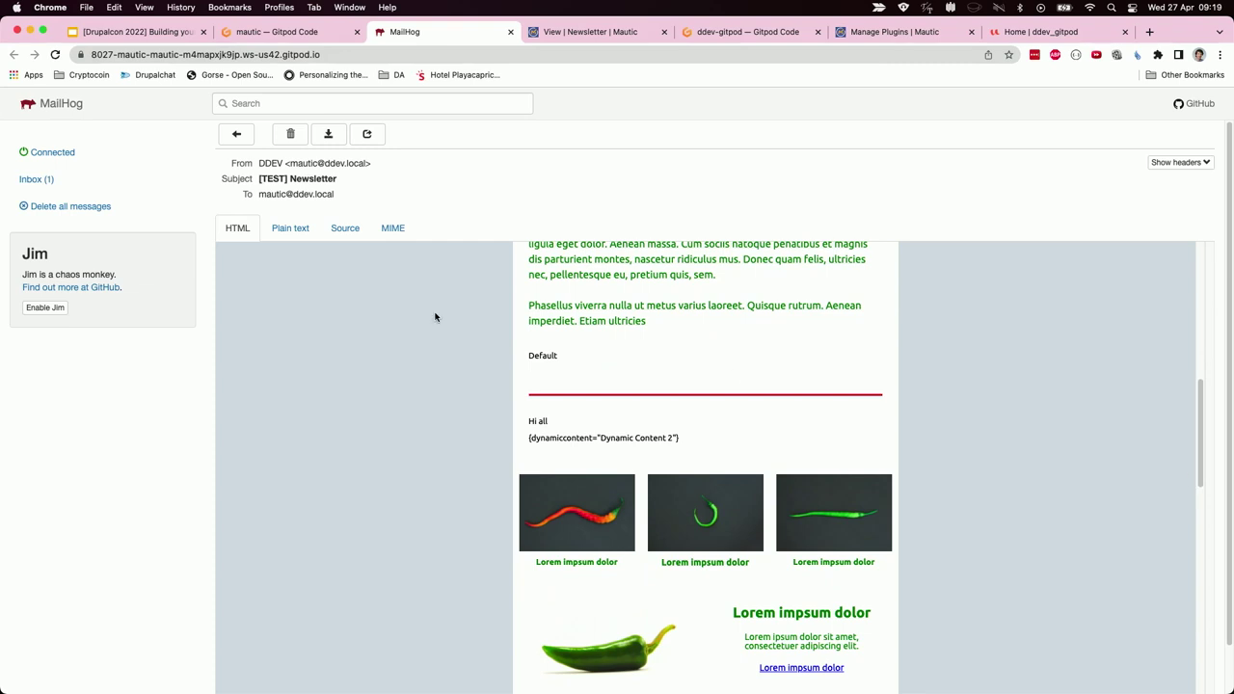
double_click(538, 357)
- Switch to the workshop presentation and show slides 62 and 63 on the MailHog messages for different recipients
click(179, 37)
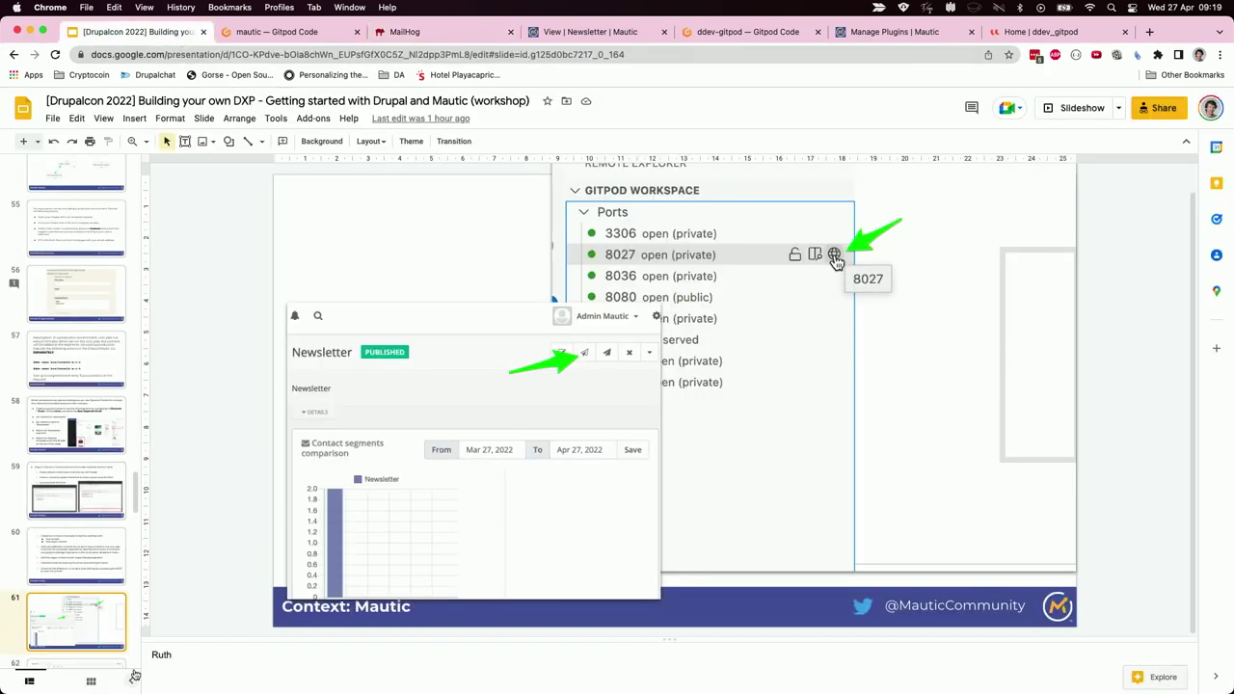
scroll(133, 487, down, 5)
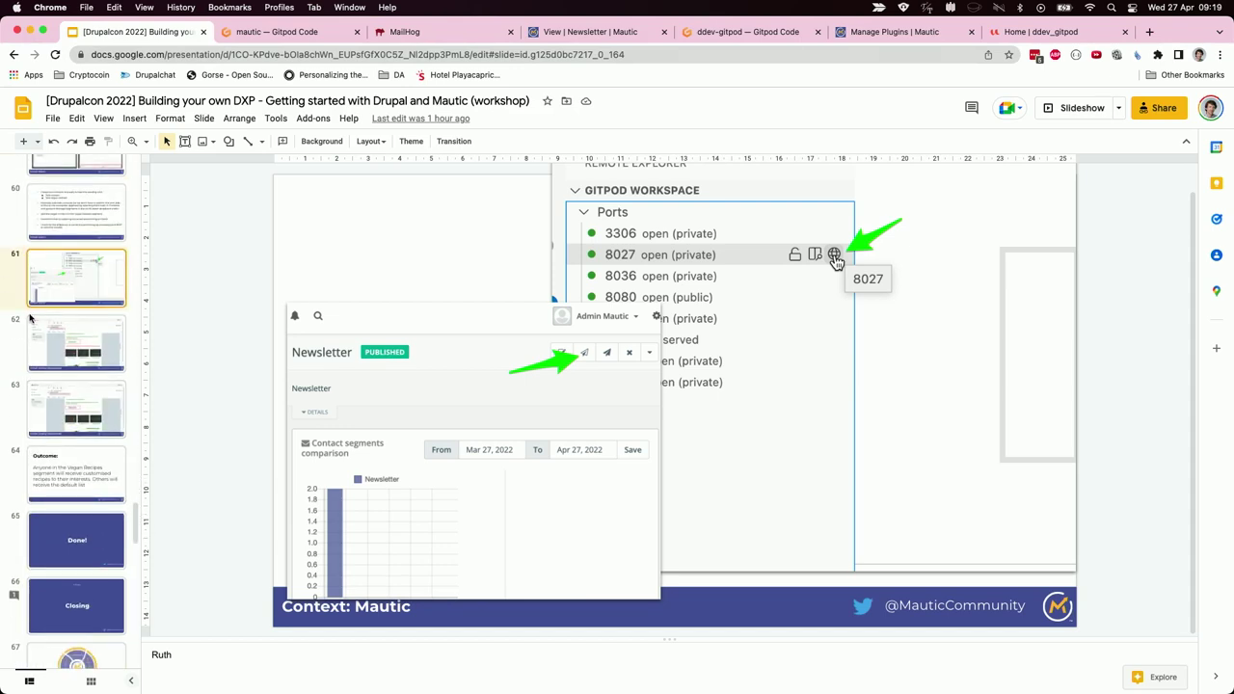
click(48, 357)
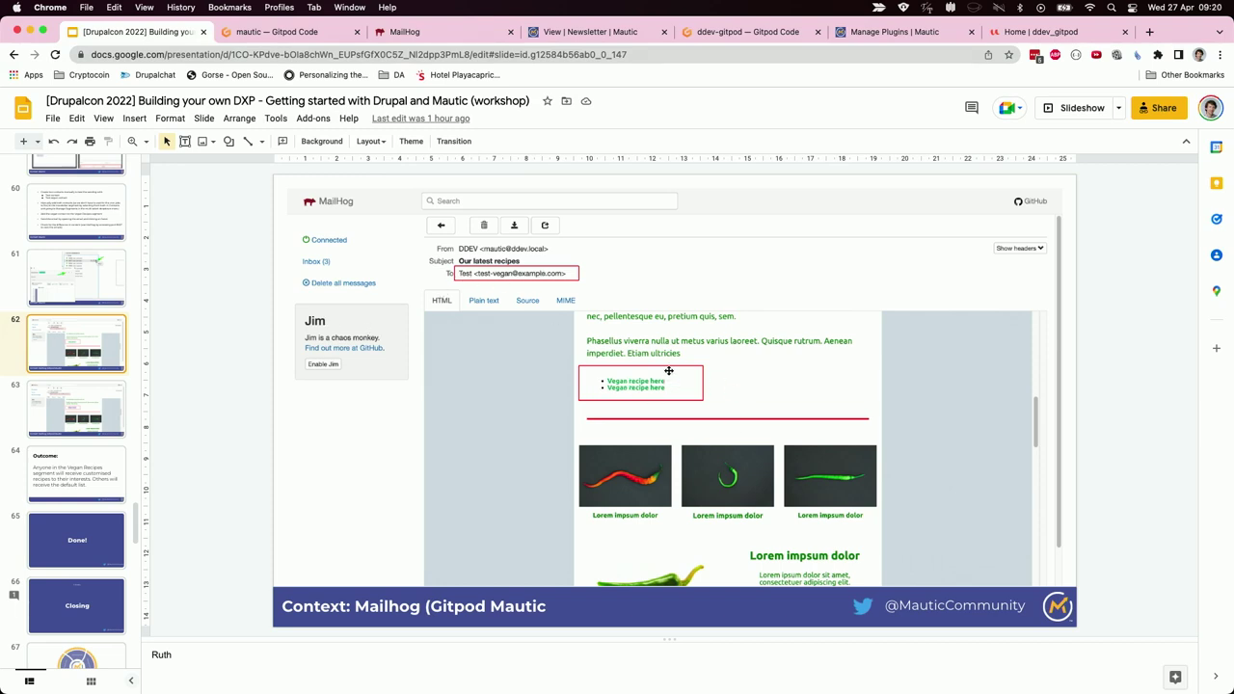
click(65, 396)
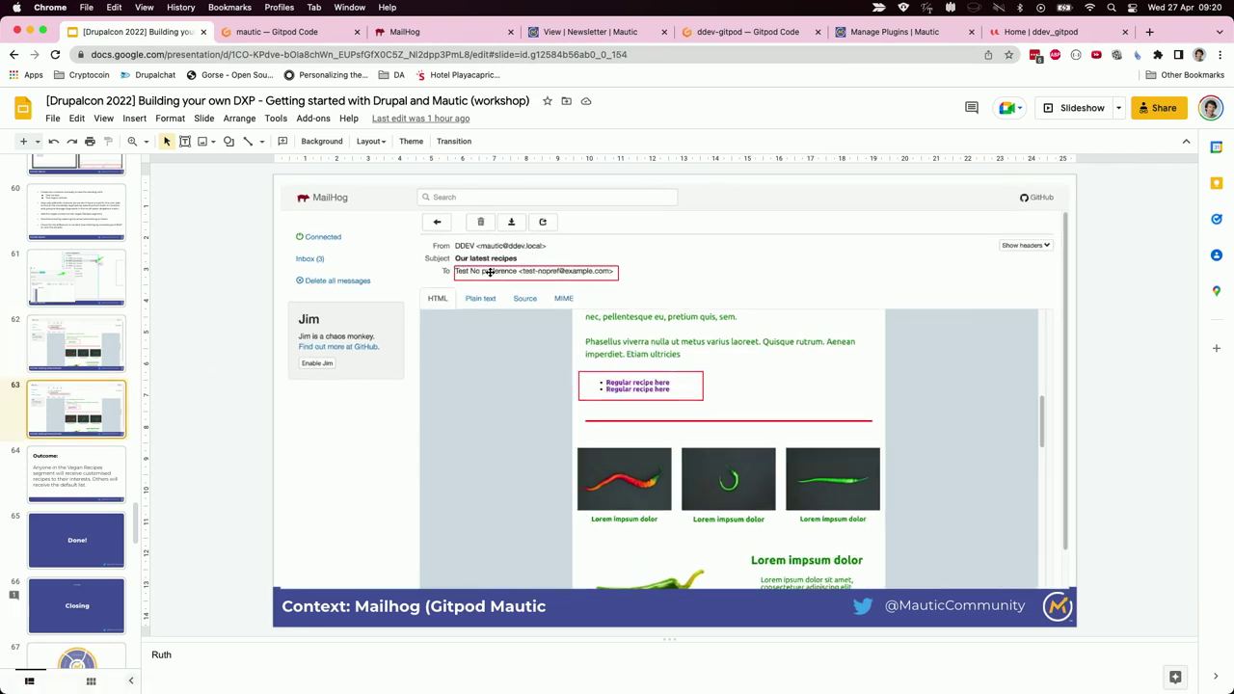
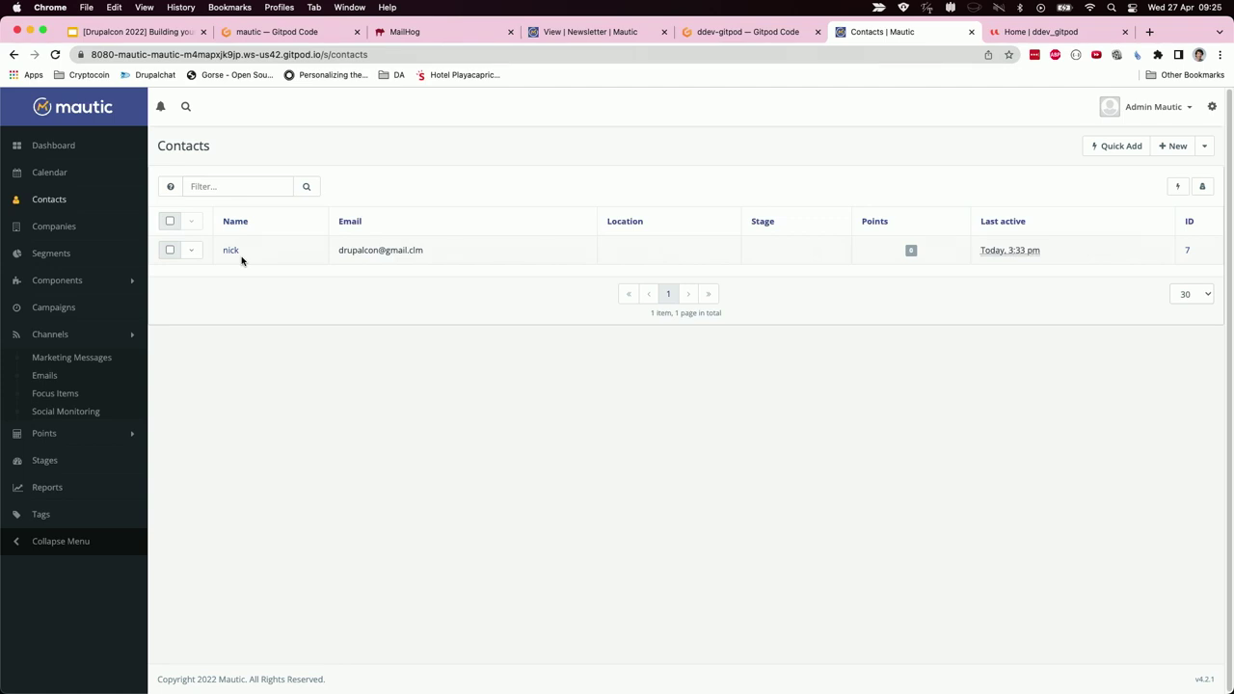
- Open Mautic's configuration and review the Tracking Settings, including the tracking script, Facebook Pixel and Google Analytics options
click(44, 395)
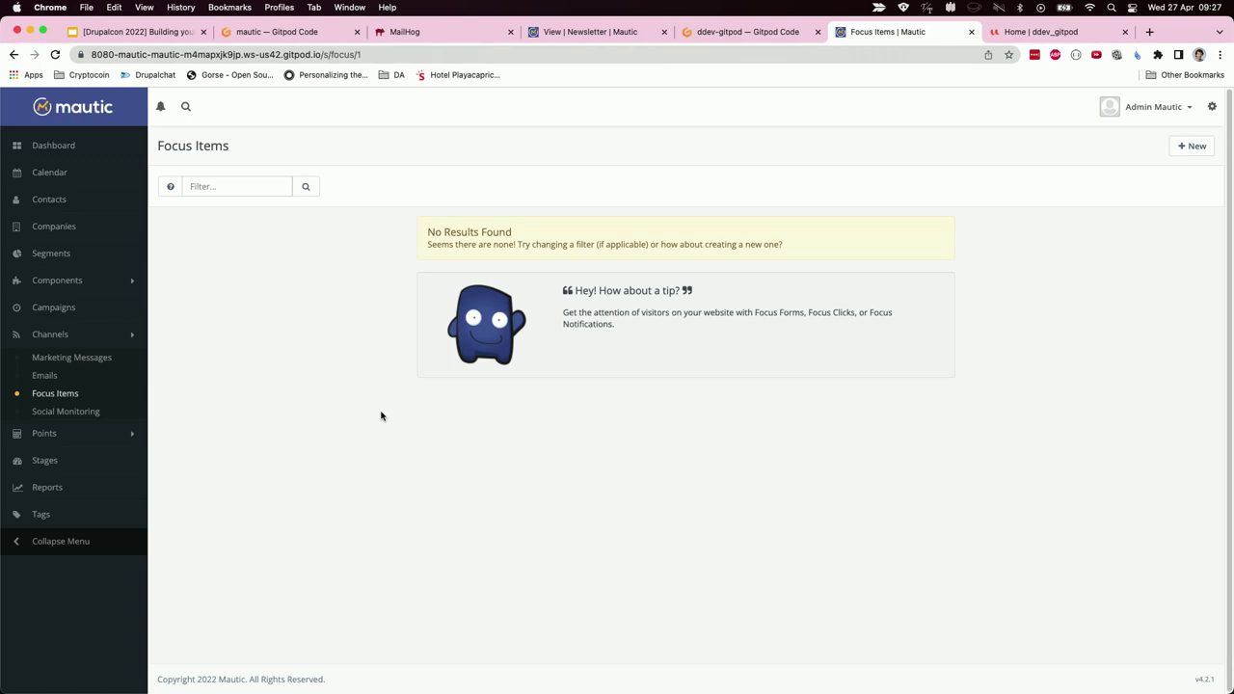
click(1212, 107)
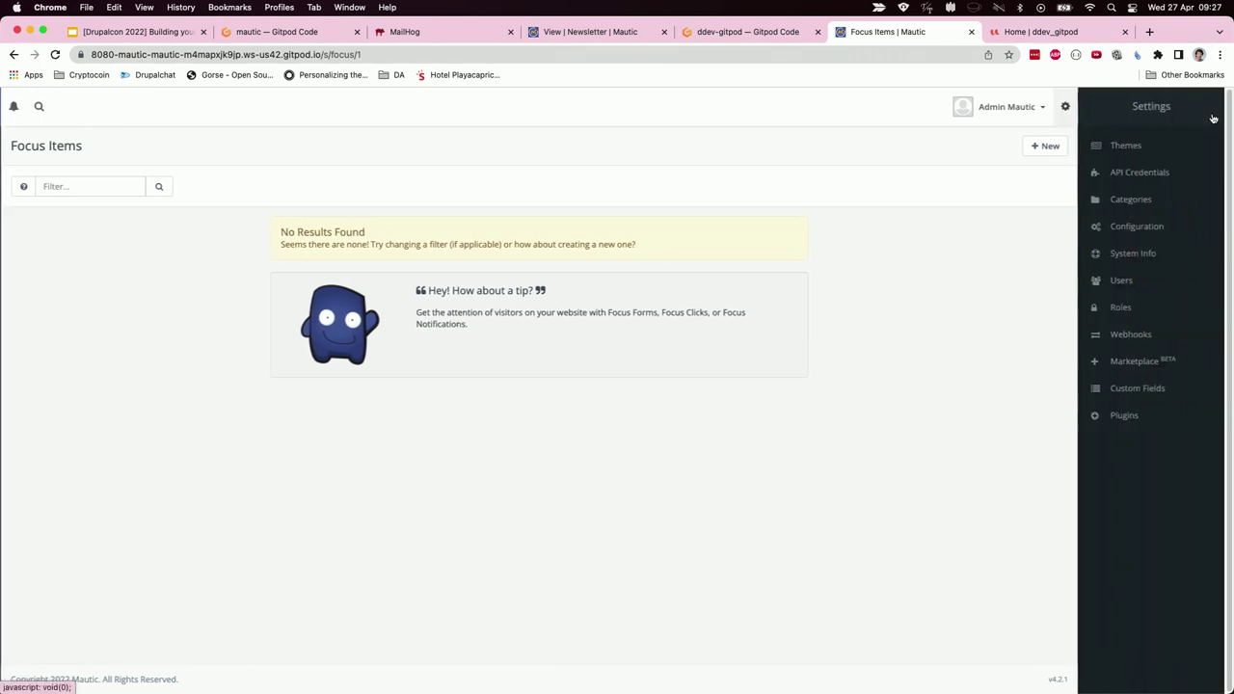
click(1135, 236)
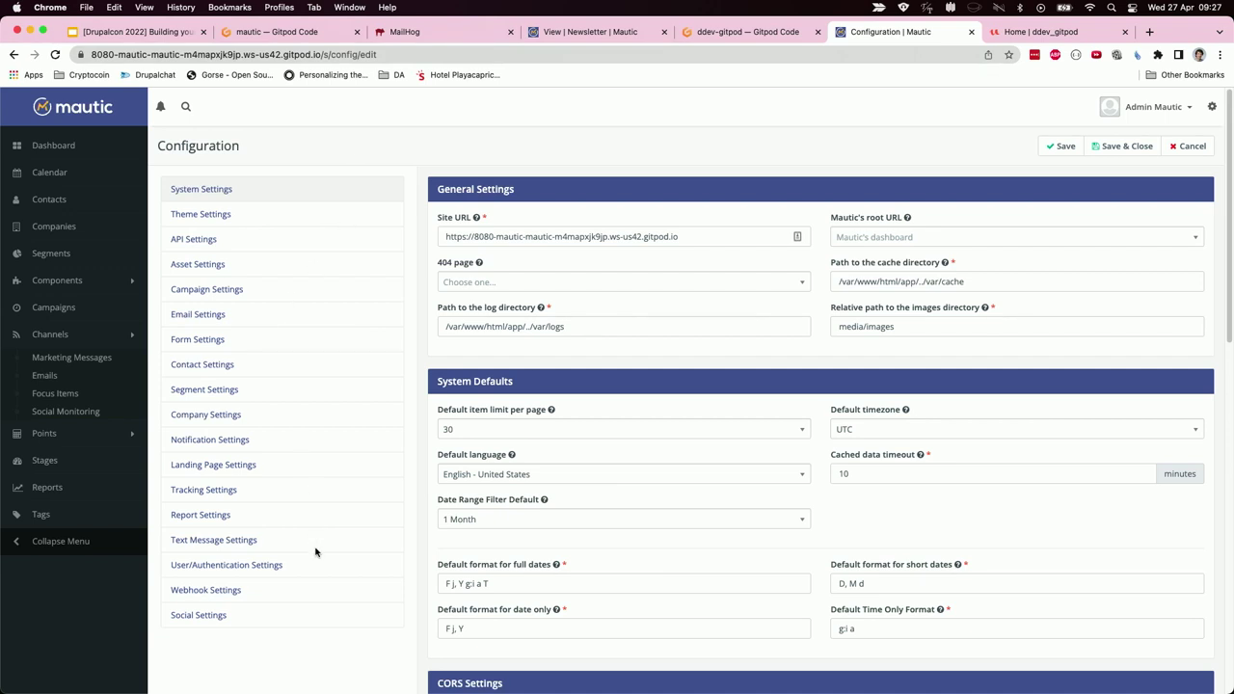
click(187, 492)
scroll(686, 444, down, 3)
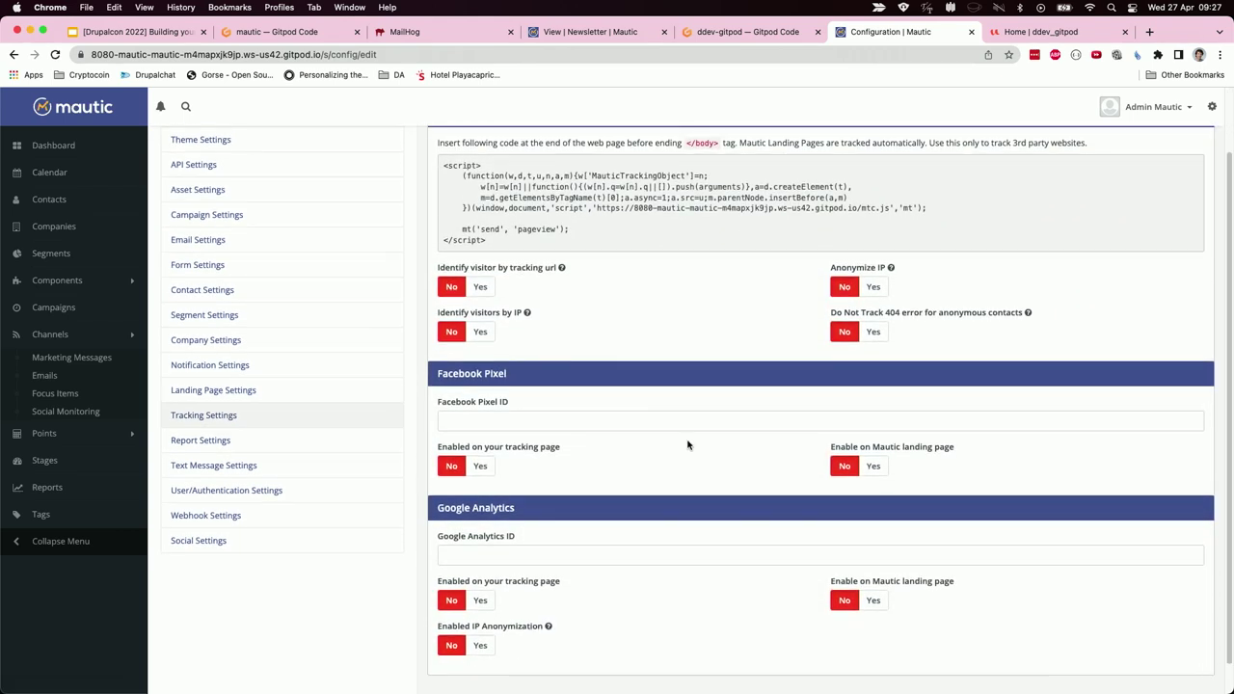
scroll(190, 333, up, 1)
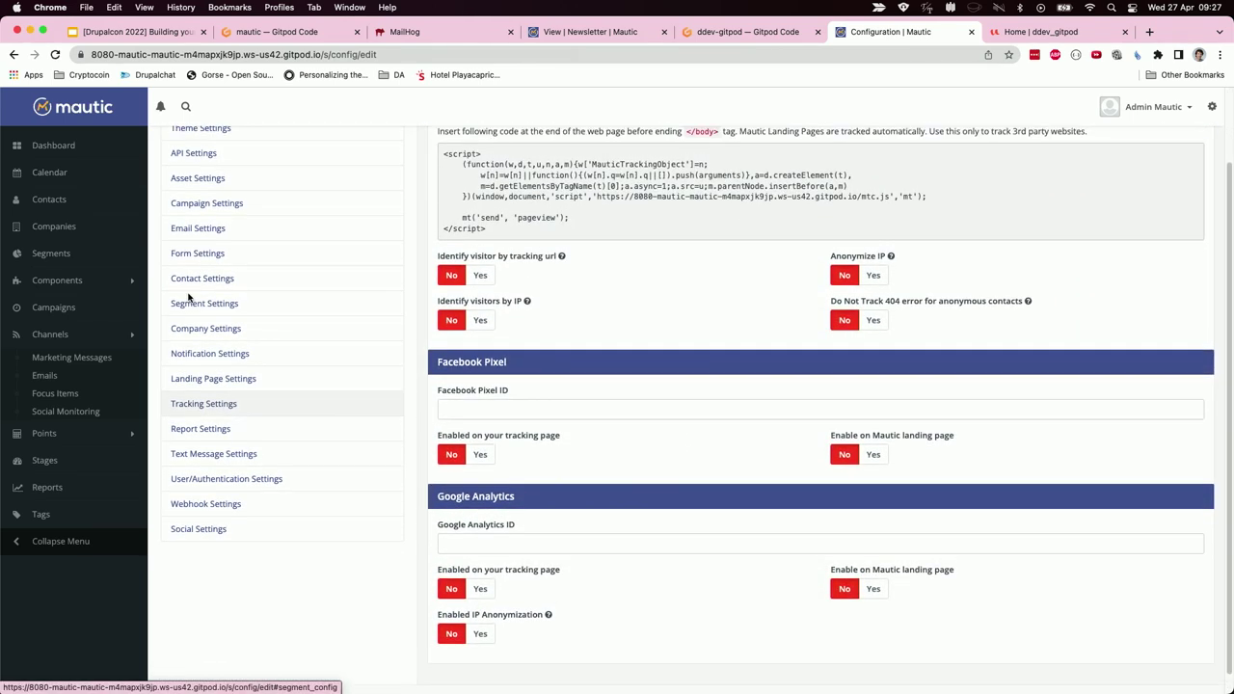
scroll(200, 289, up, 1)
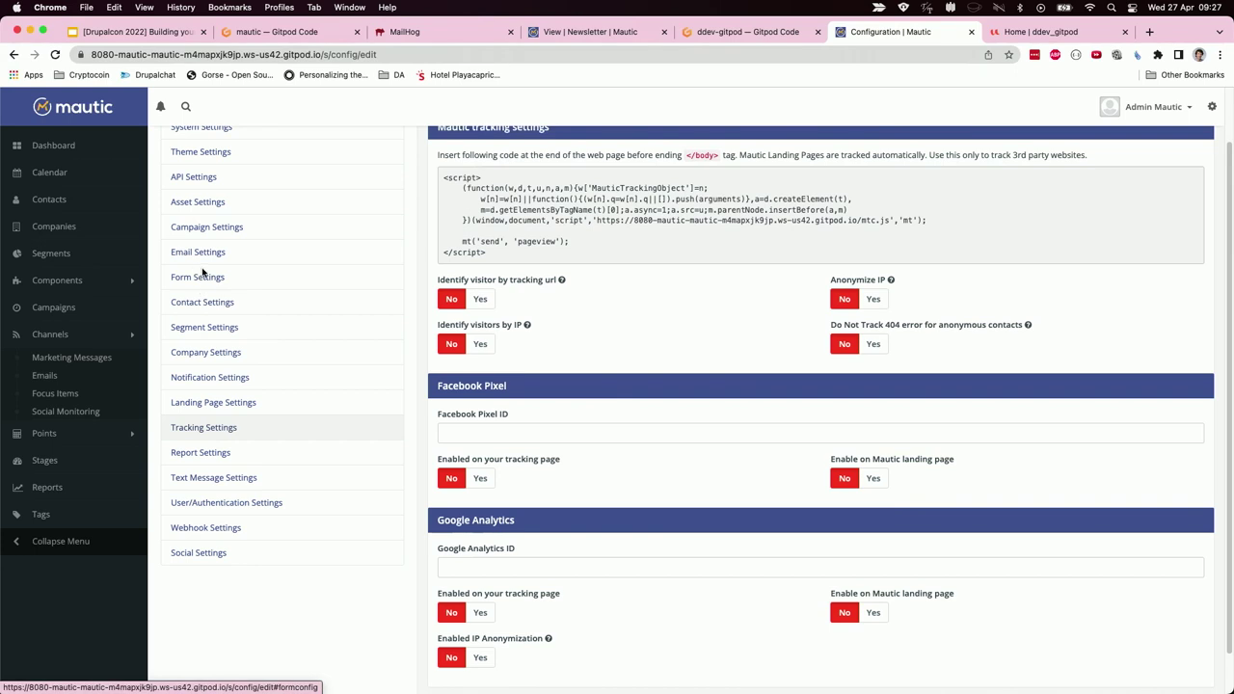
scroll(200, 289, up, 2)
- Review the Email Settings in the configuration, from mail sending through the message and unsubscribe settings
click(194, 318)
scroll(669, 469, down, 10)
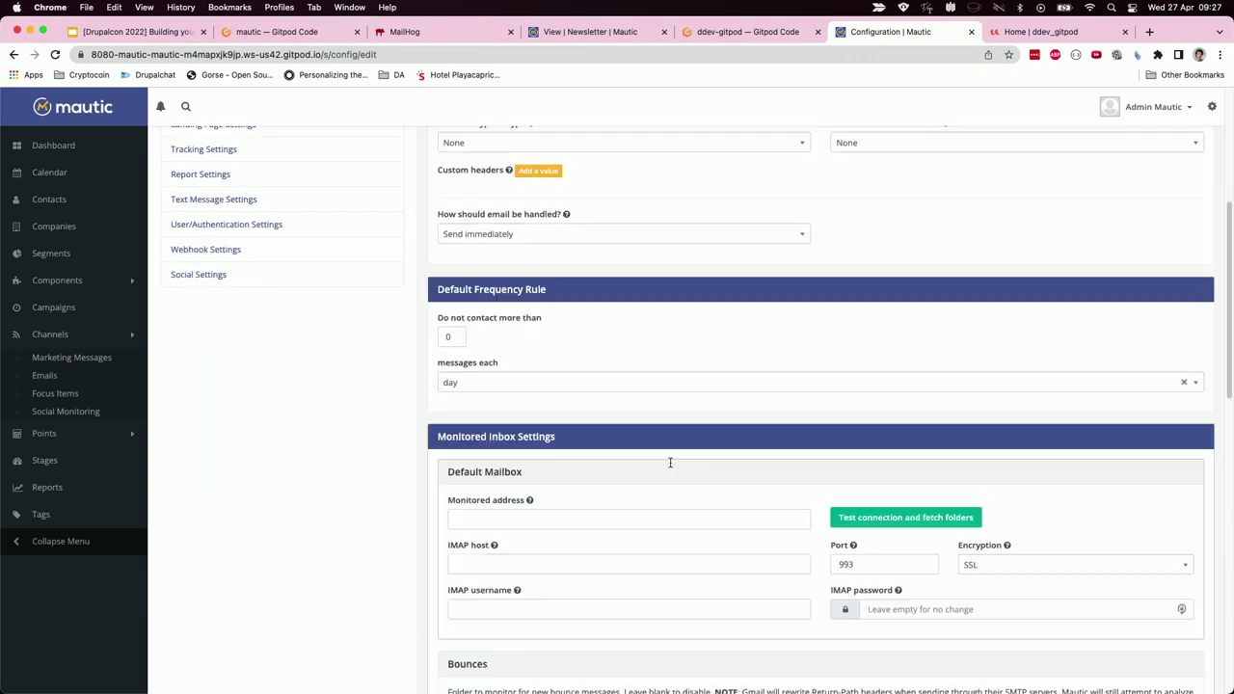
scroll(626, 393, down, 6)
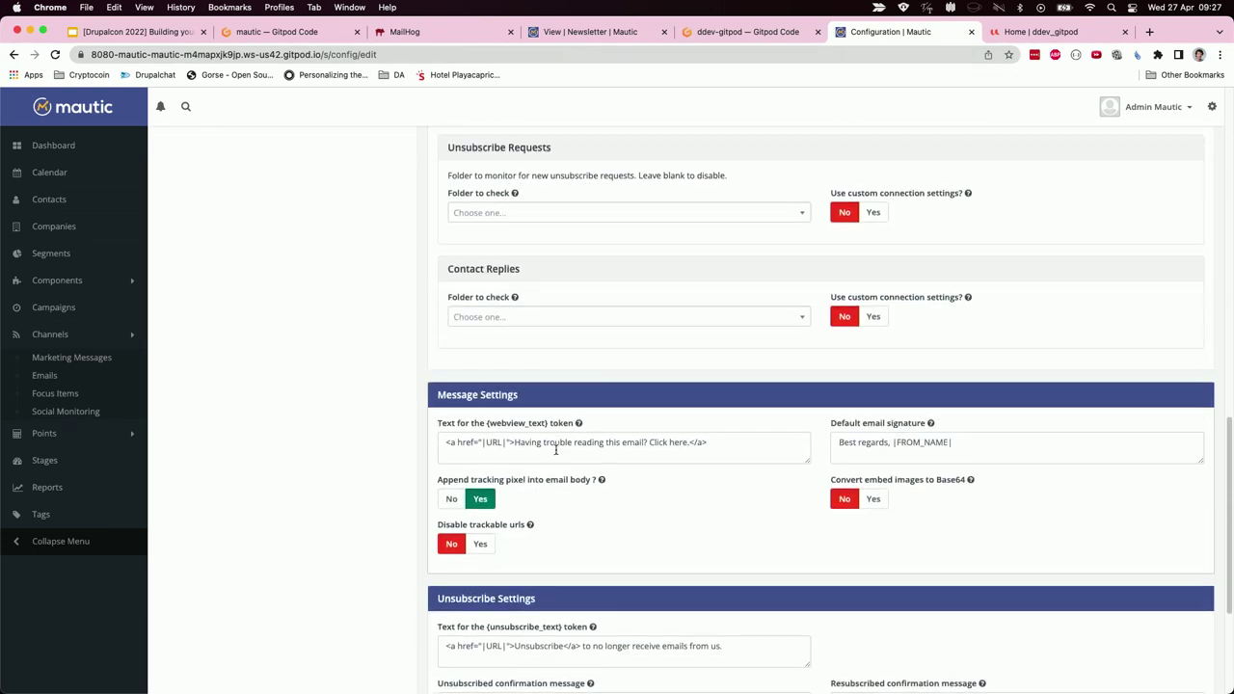
scroll(612, 501, down, 5)
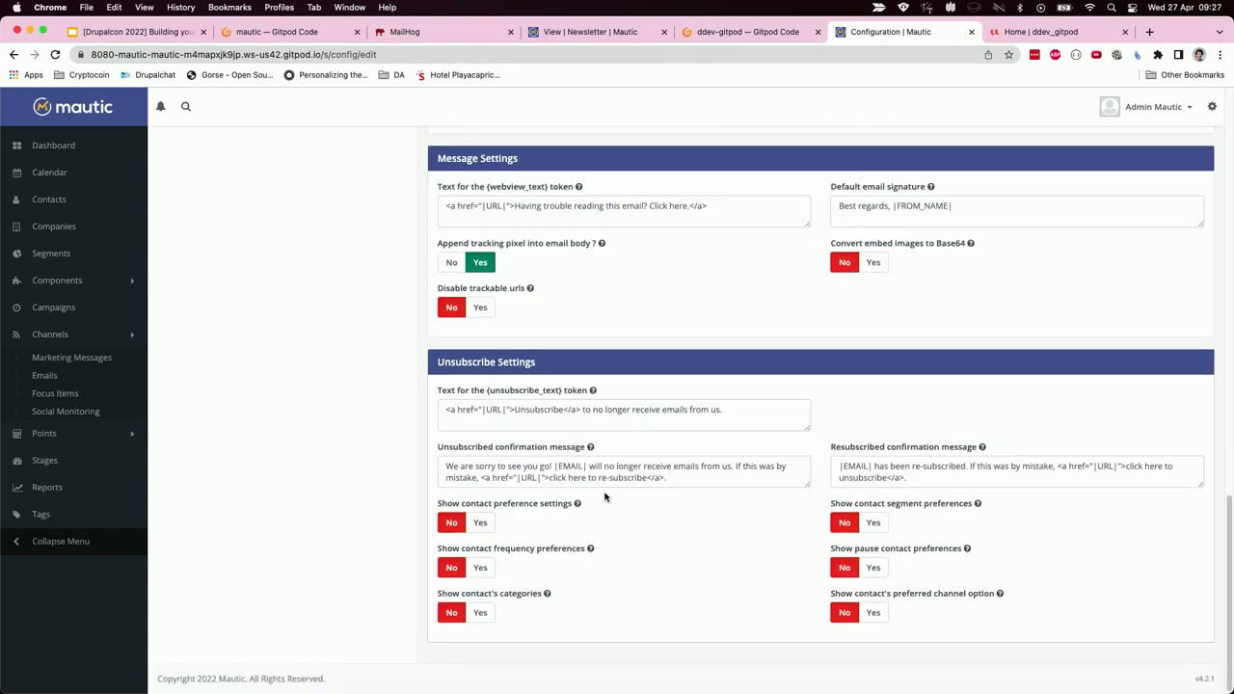
scroll(212, 267, up, 20)
scroll(212, 267, up, 10)
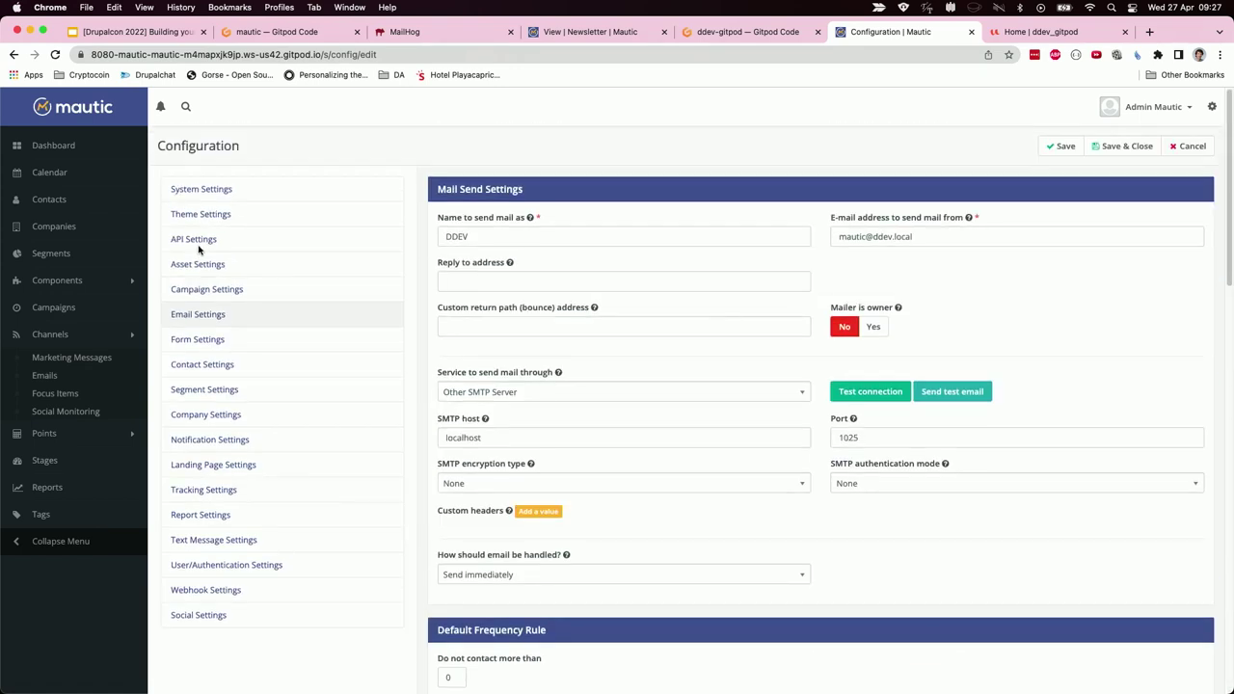
- Review the System Settings in the configuration down to the update settings
click(196, 190)
scroll(646, 479, down, 5)
scroll(655, 400, down, 8)
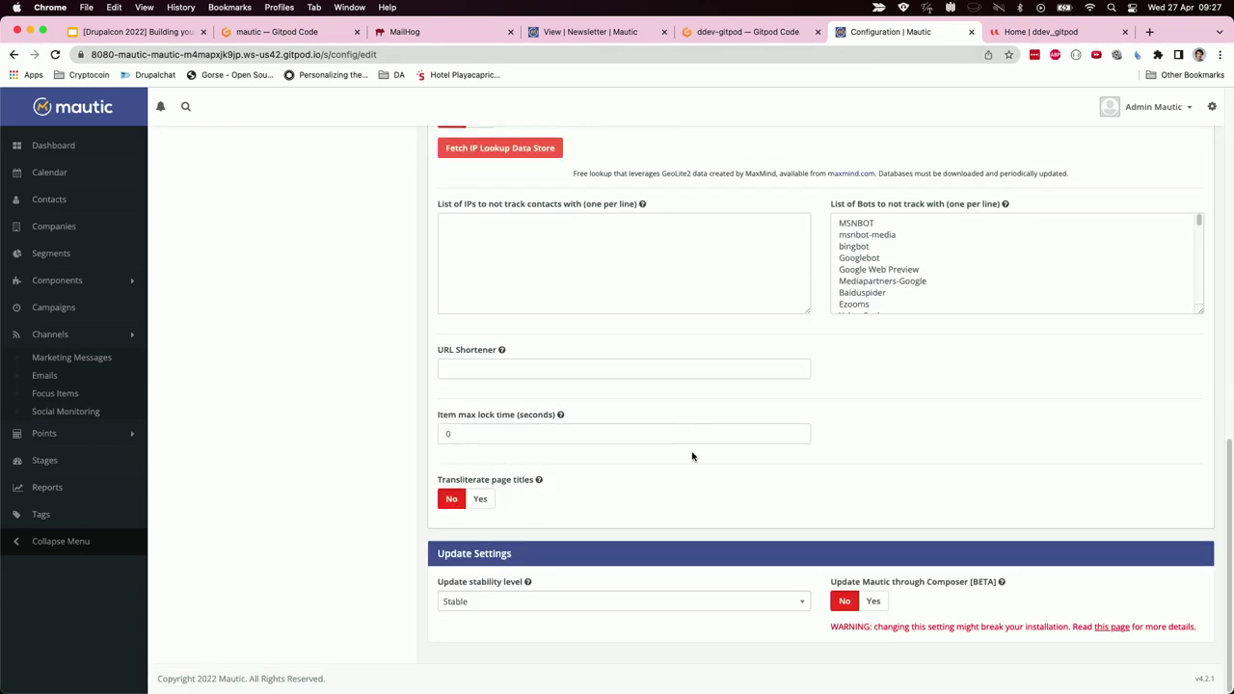
scroll(692, 454, up, 5)
scroll(692, 436, up, 9)
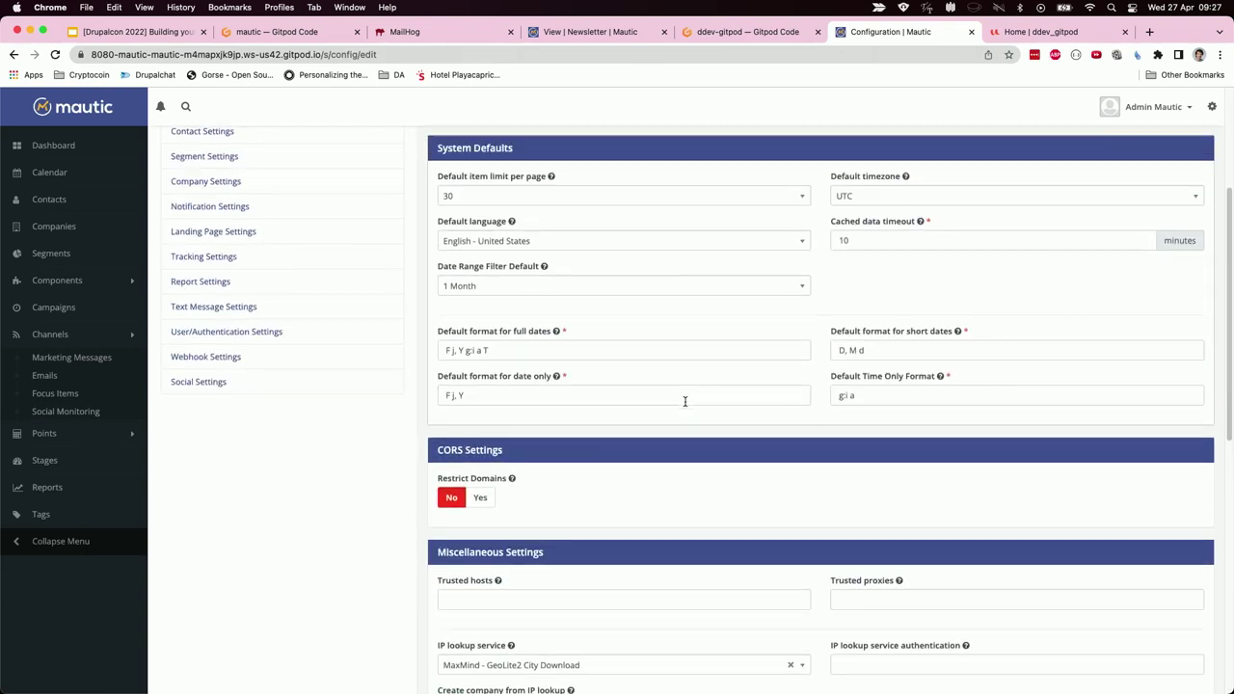
scroll(686, 406, up, 1)
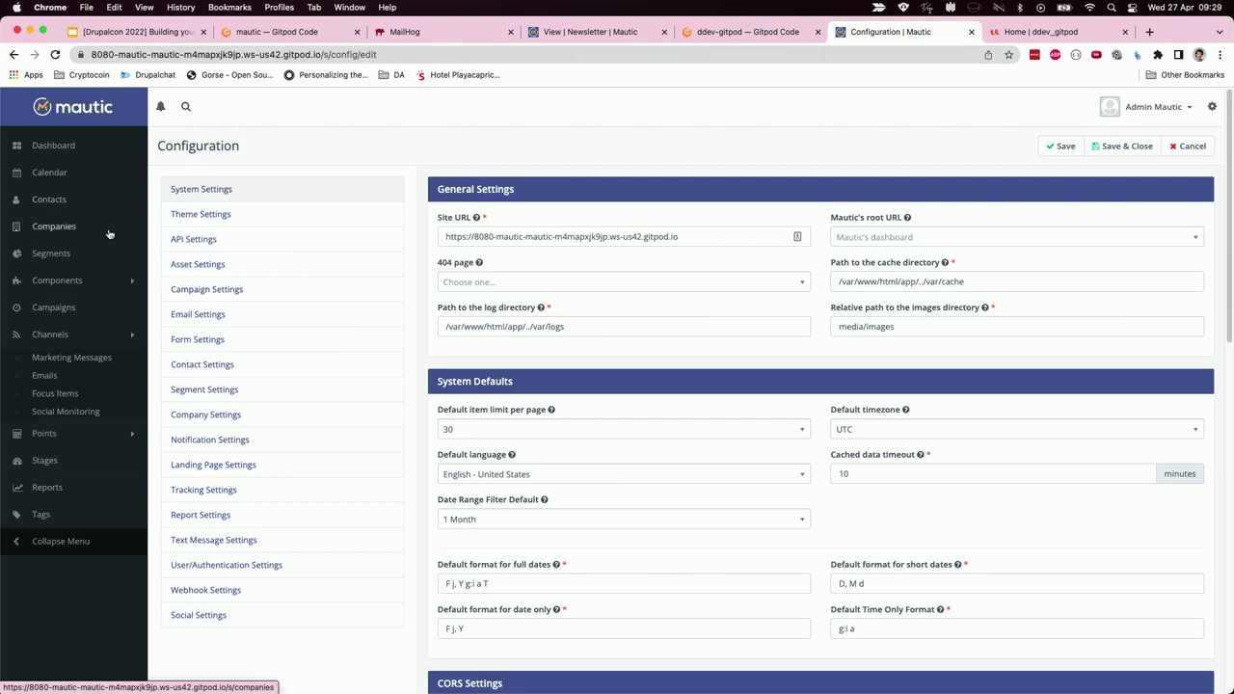
- Open the form "A wonderful newsletter full of recipes" and display its automatic embed code
click(69, 290)
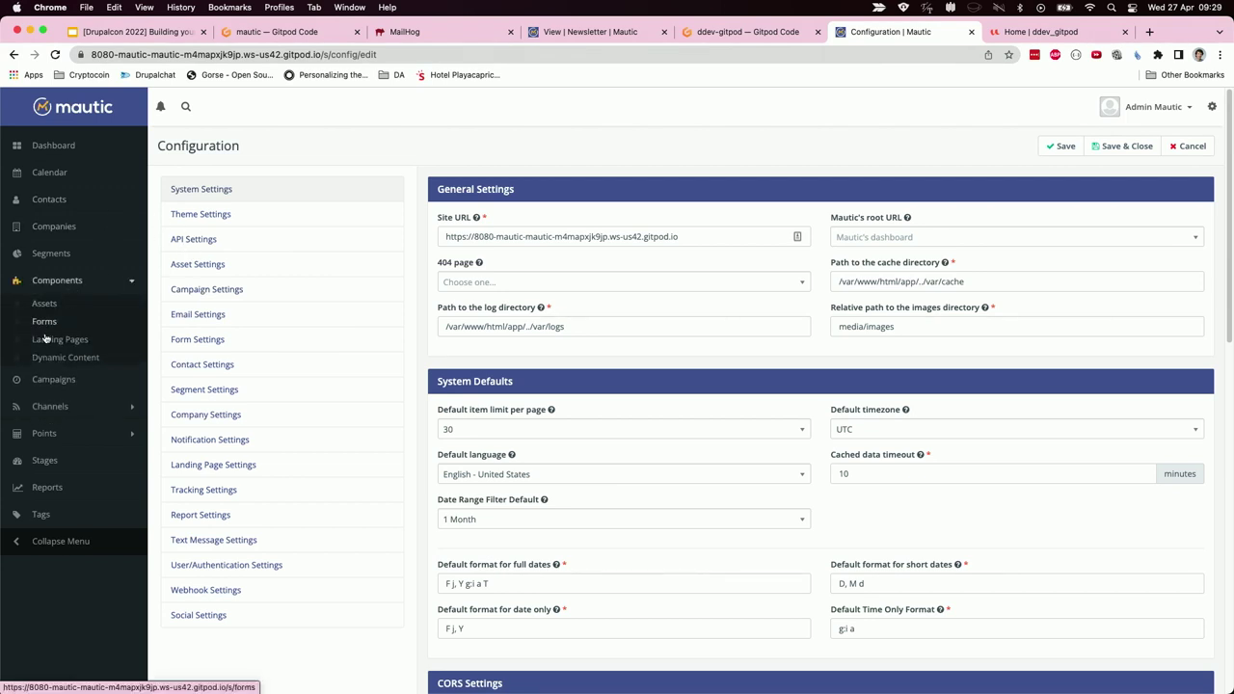
click(44, 321)
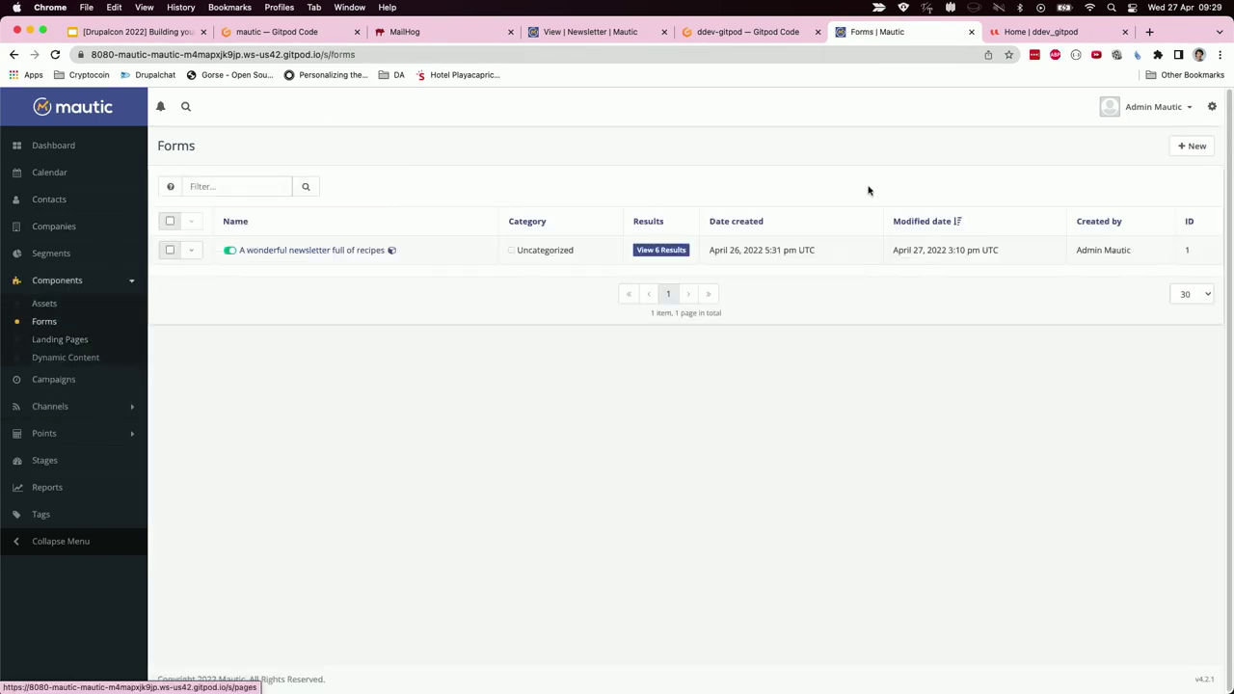
click(263, 253)
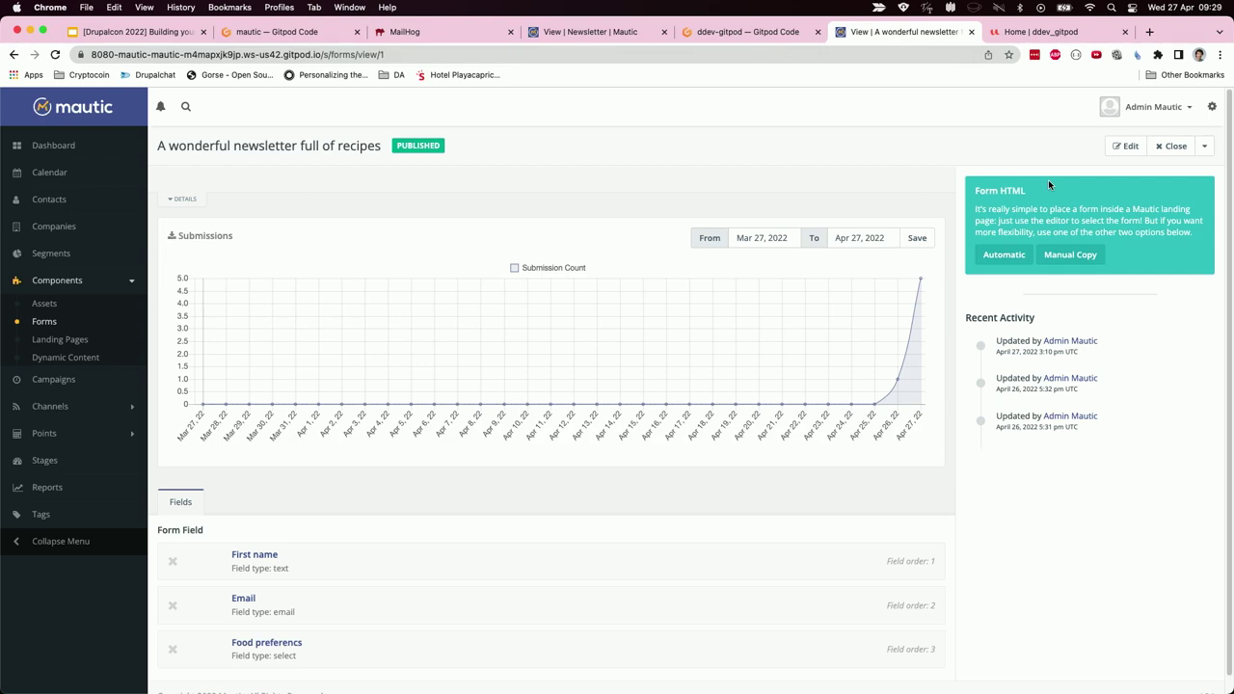
click(1205, 146)
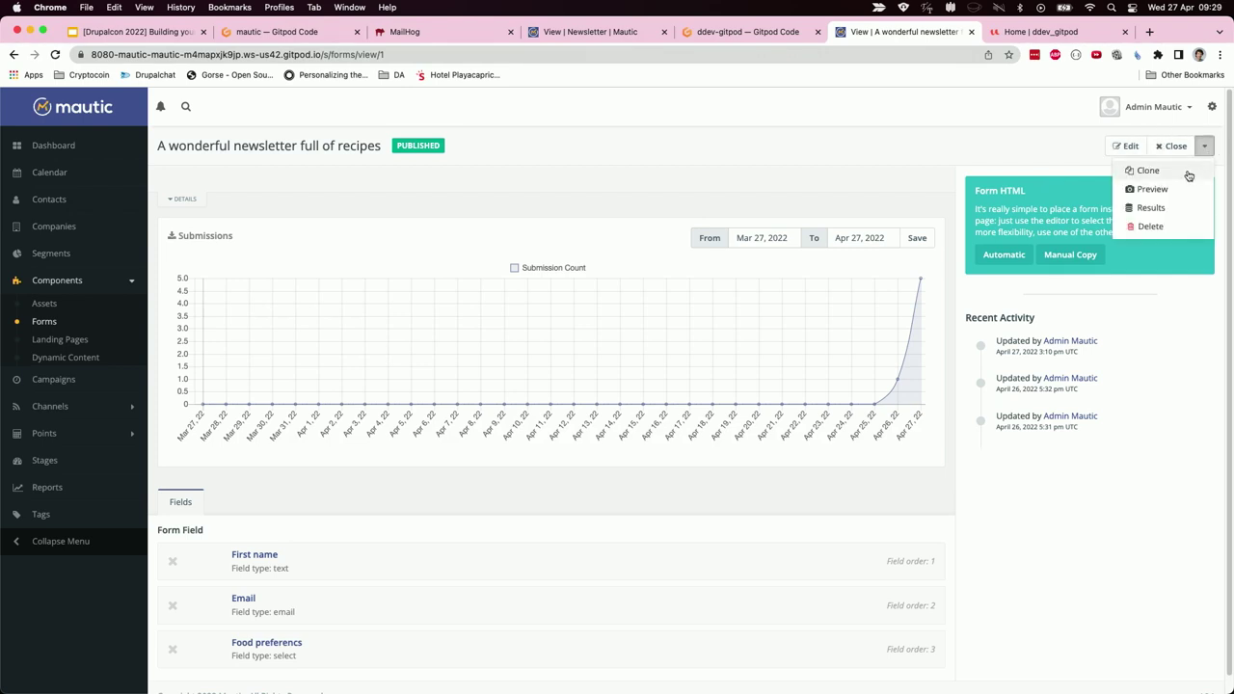
click(1073, 156)
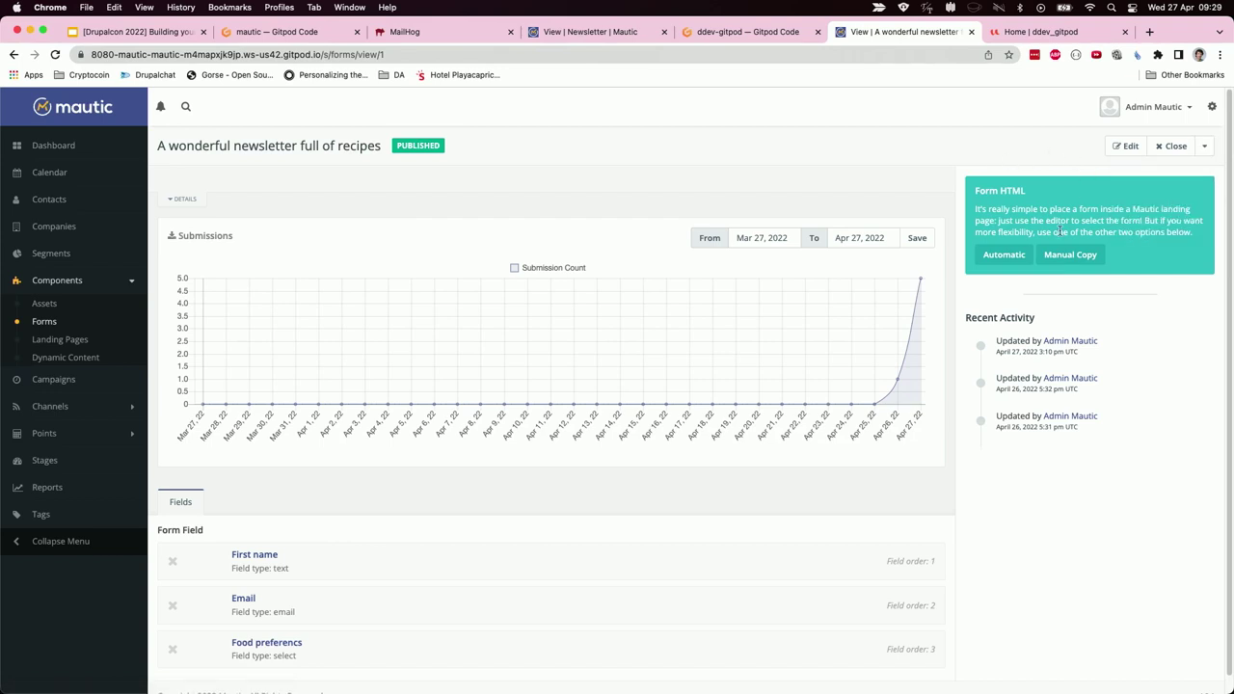
click(1001, 256)
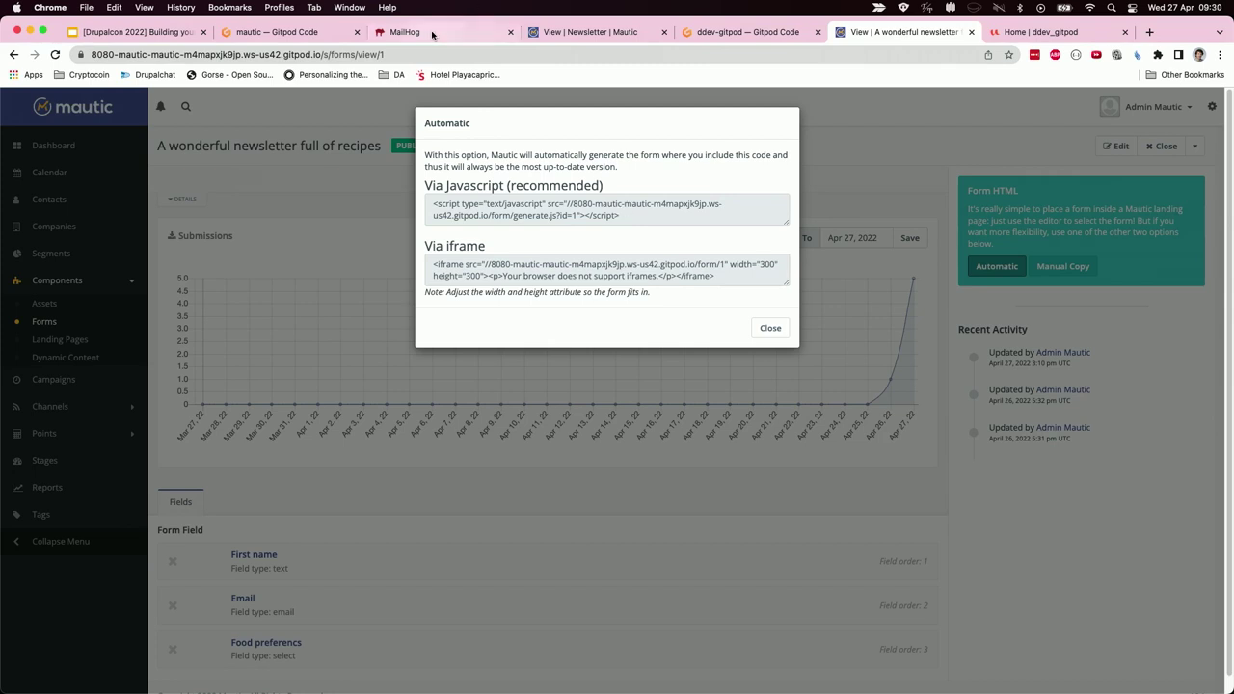
- Switch to the workshop presentation and page through the homework slides from slide 69 to slide 76
click(140, 32)
scroll(77, 434, down, 5)
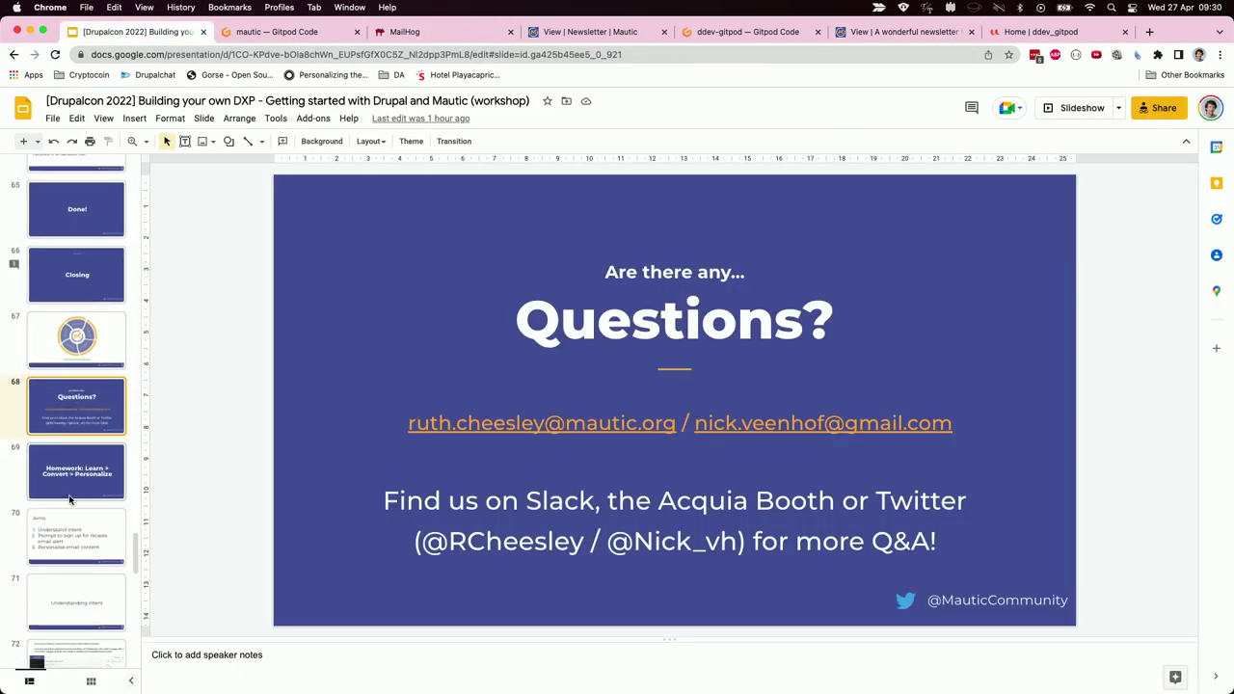
click(100, 472)
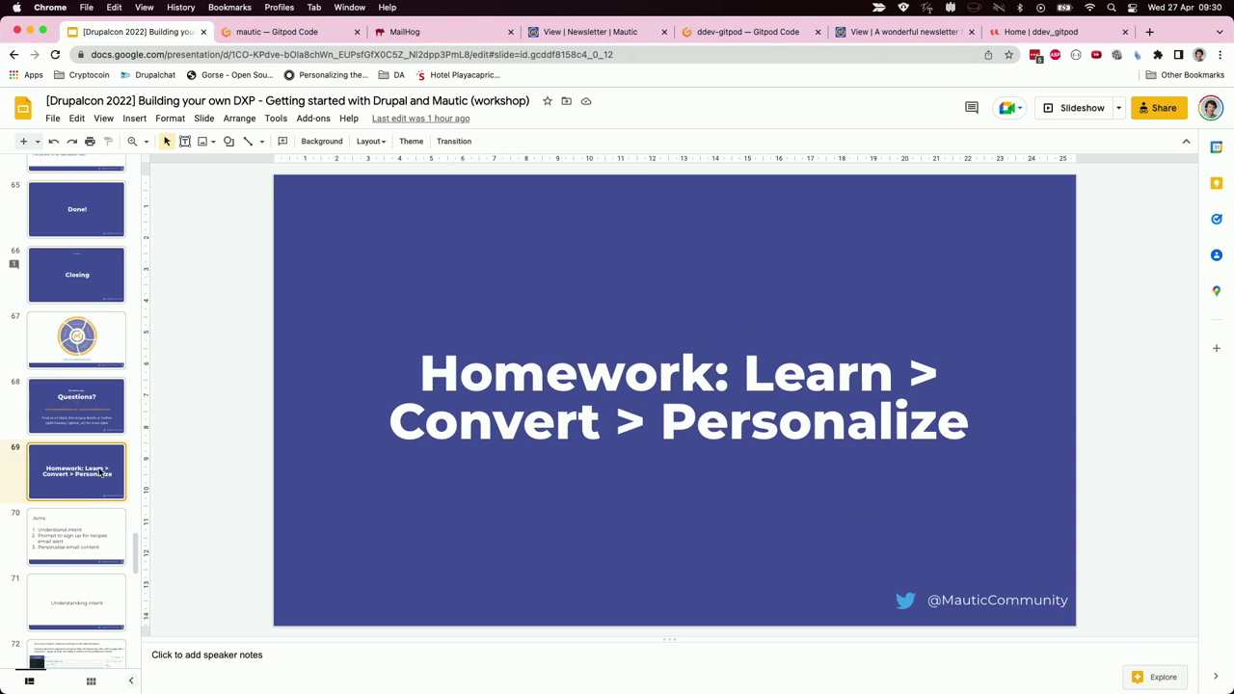
key(Down)
key(Down)
key(Down)
key(Down)
key(Down)
key(Down)
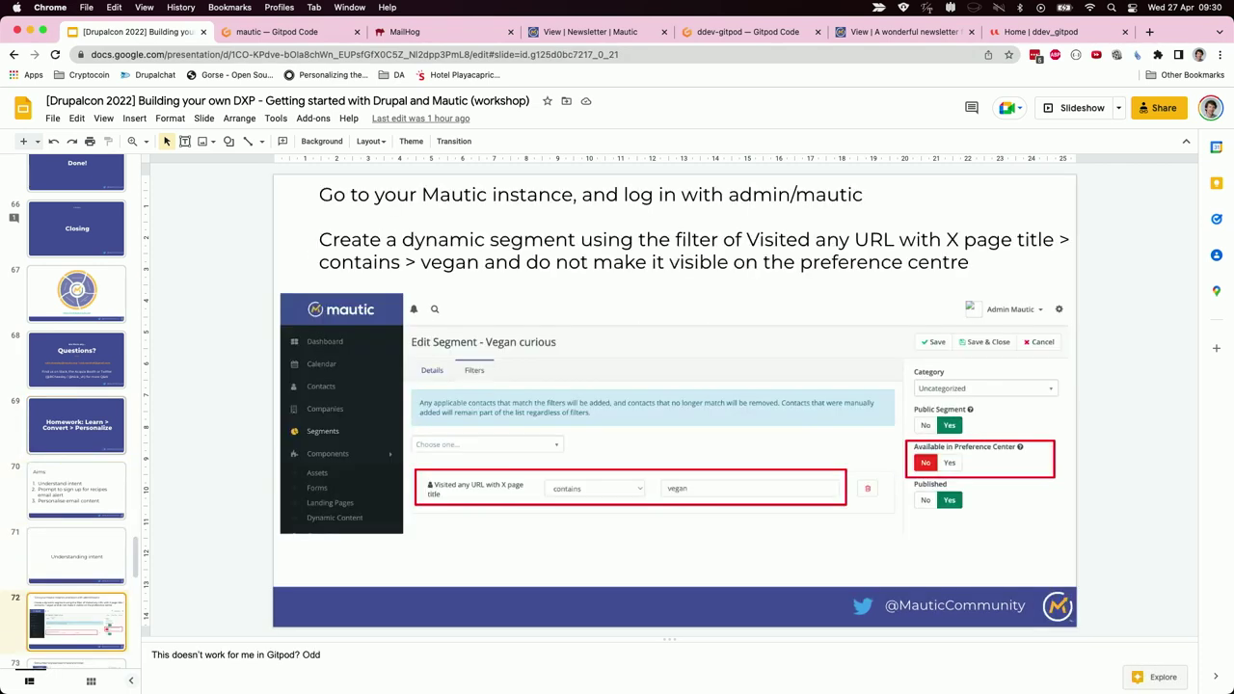
key(Down)
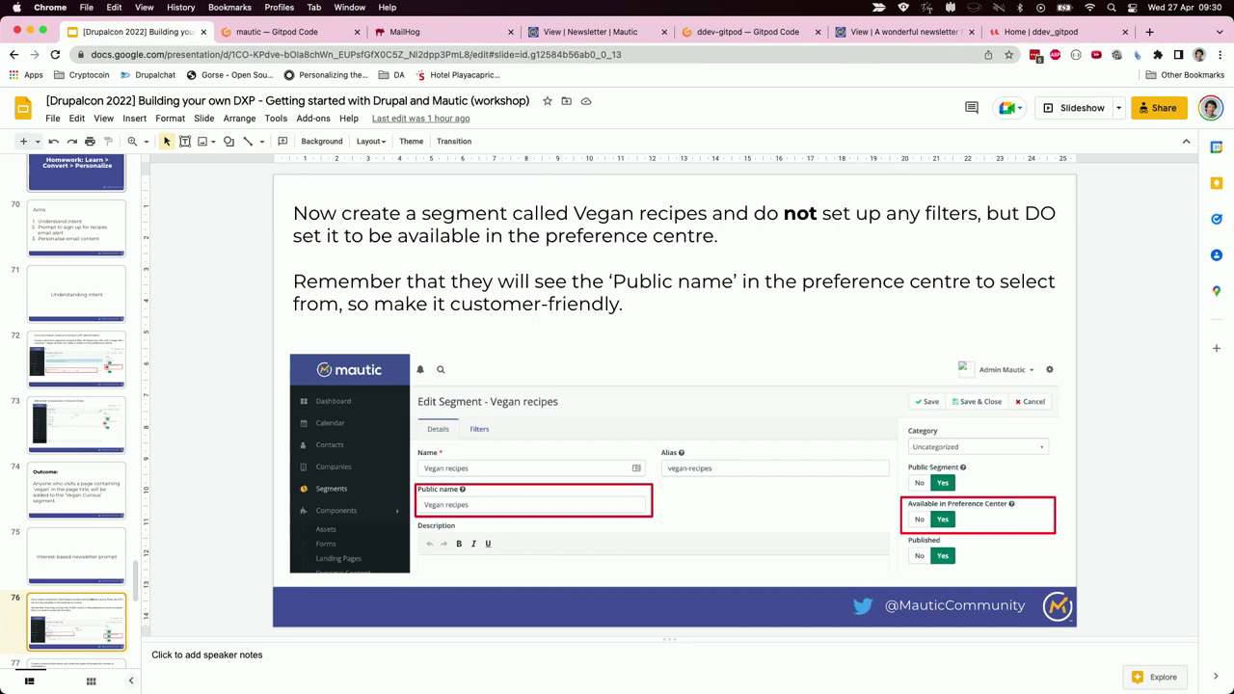